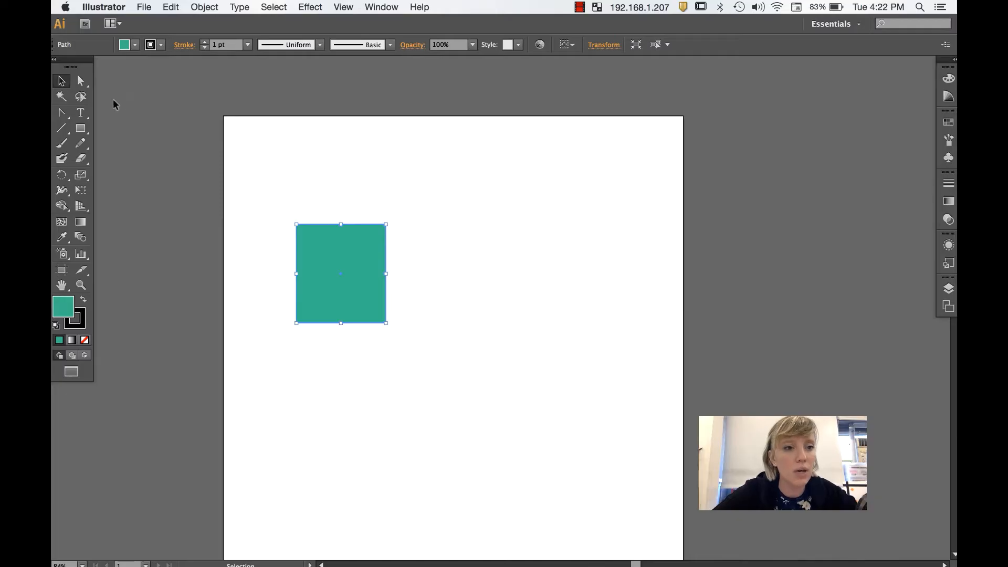
- Try rotating the green square around its centre with the Rotate tool, undo it, and return to the Selection tool
left_click(78, 83)
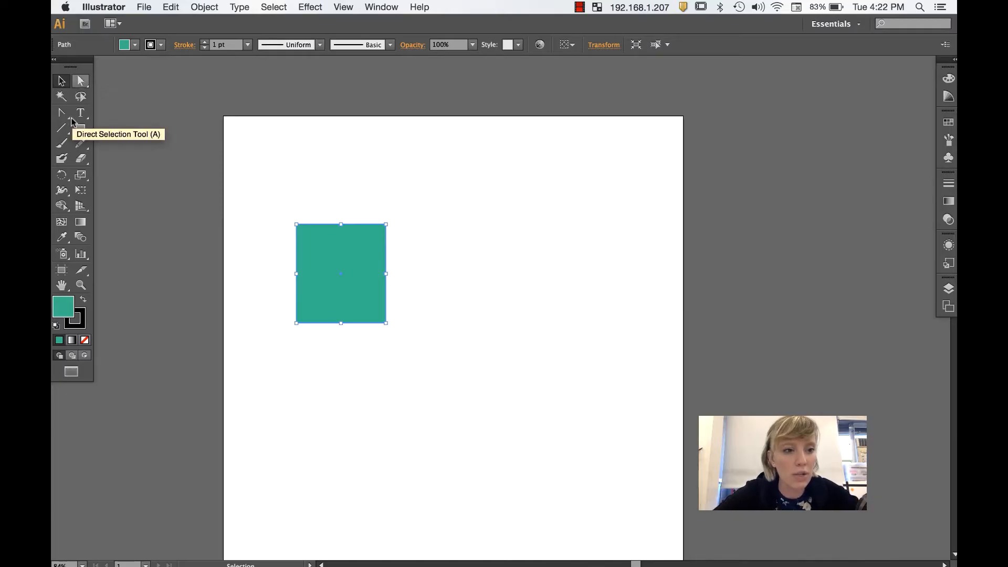
left_click(62, 177)
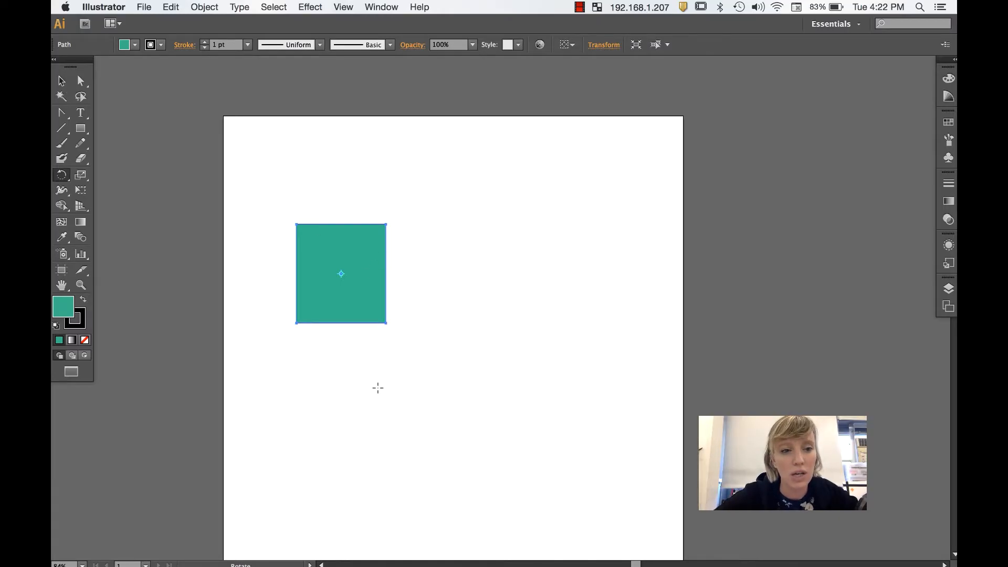
left_click_drag(369, 314, 440, 319)
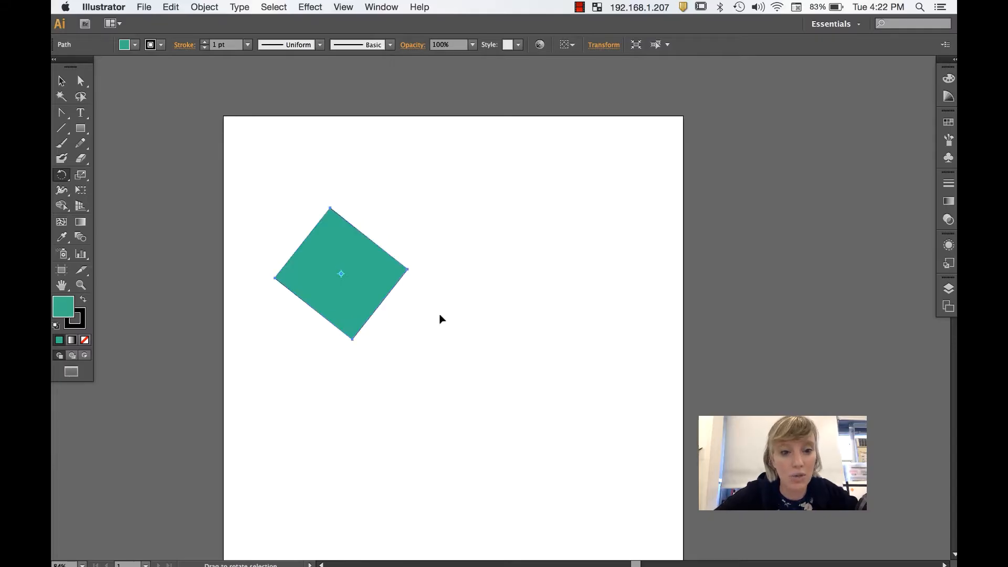
key("super+z")
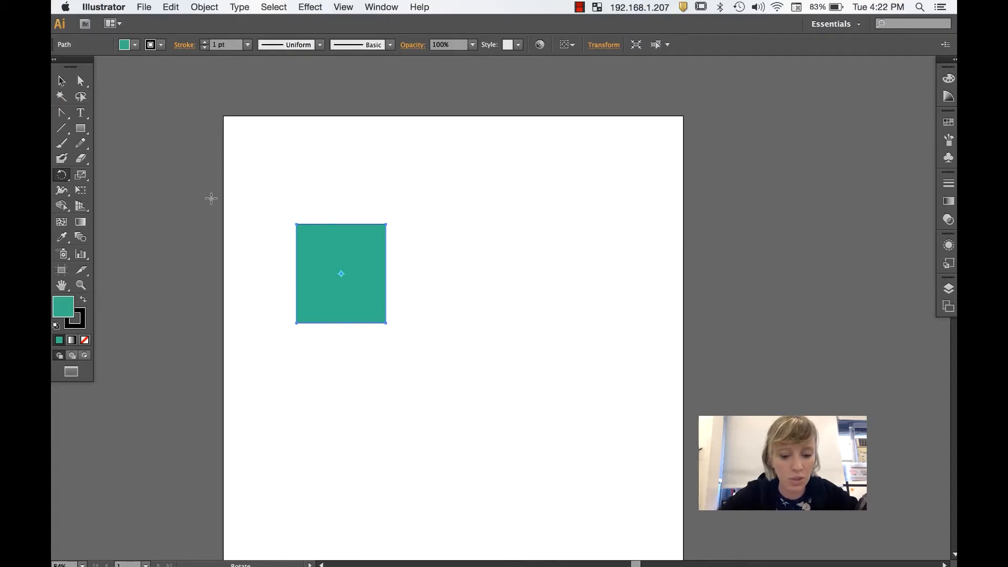
key("v")
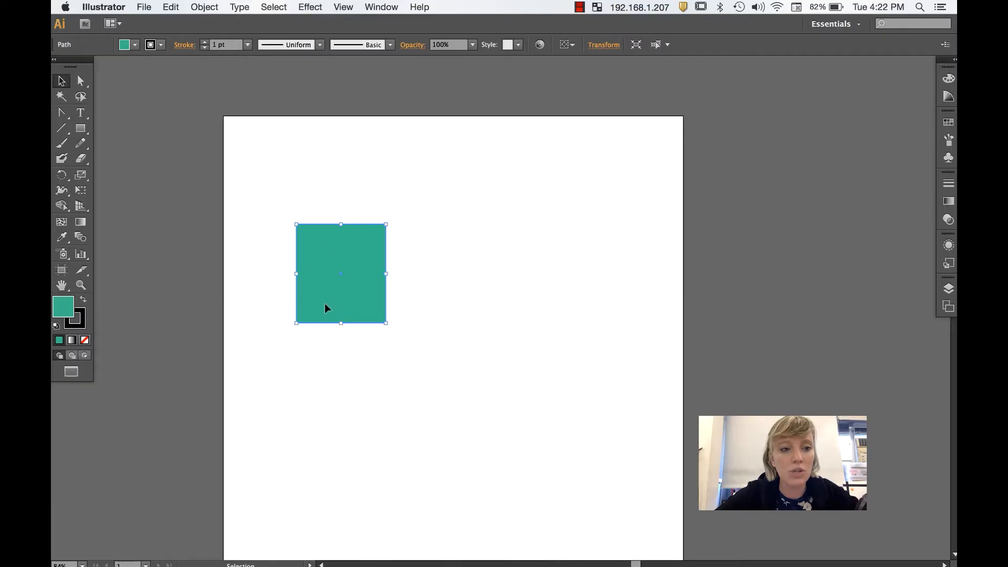
- Move the green square up near the artboard's top edge and change its height and width from its side handles
left_click_drag(337, 291, 326, 183)
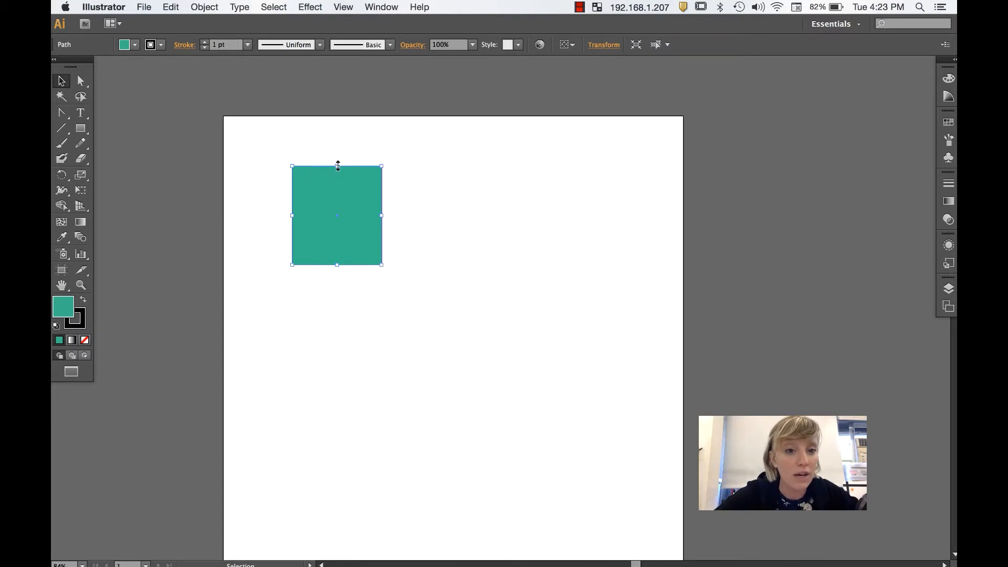
left_click_drag(337, 166, 330, 203)
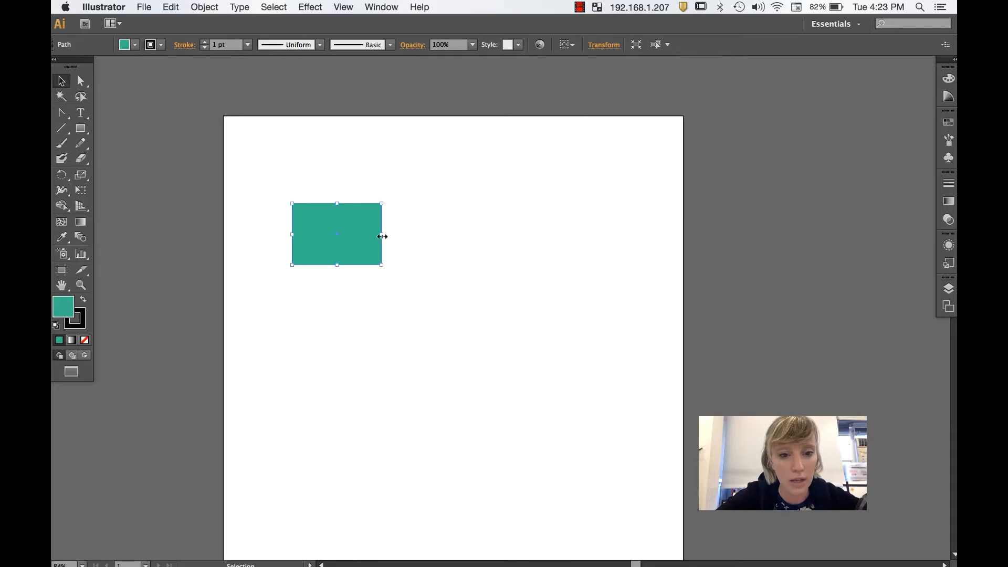
left_click_drag(382, 234, 443, 236)
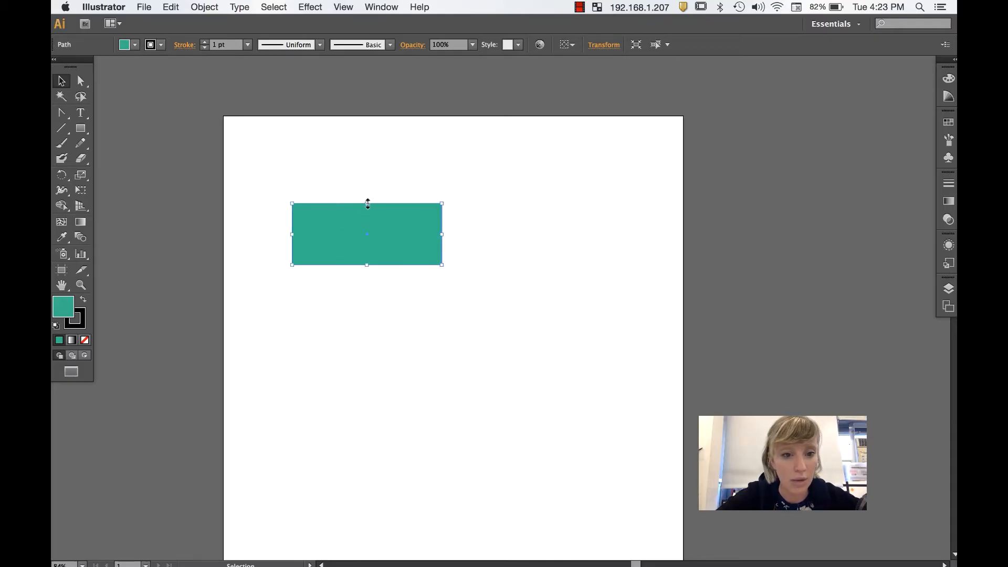
left_click_drag(367, 203, 367, 164)
- Scale the green rectangle from its lower-right corner and flatten it from its bottom edge into a wide, low rectangle
left_click_drag(442, 265, 363, 231)
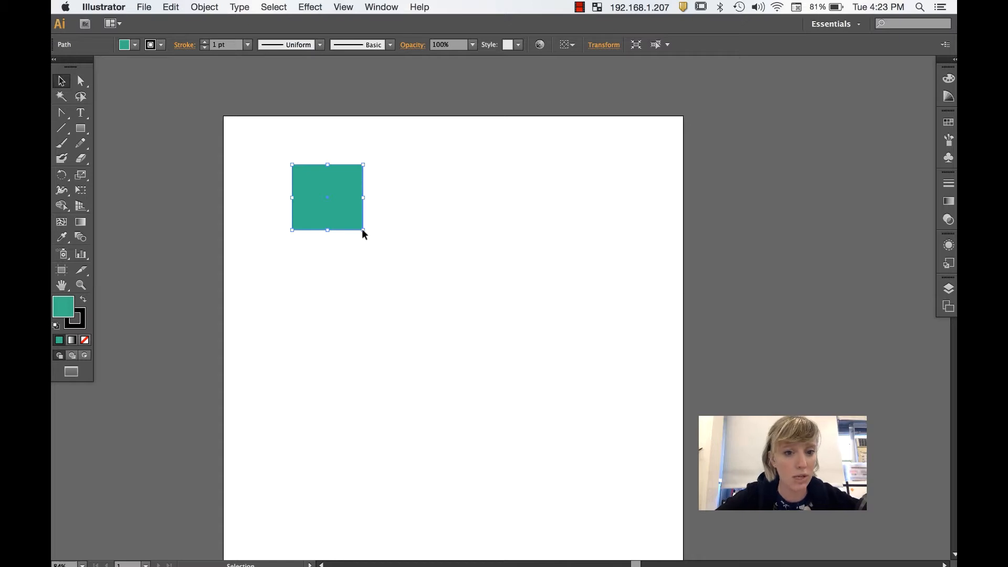
left_click_drag(364, 230, 488, 325)
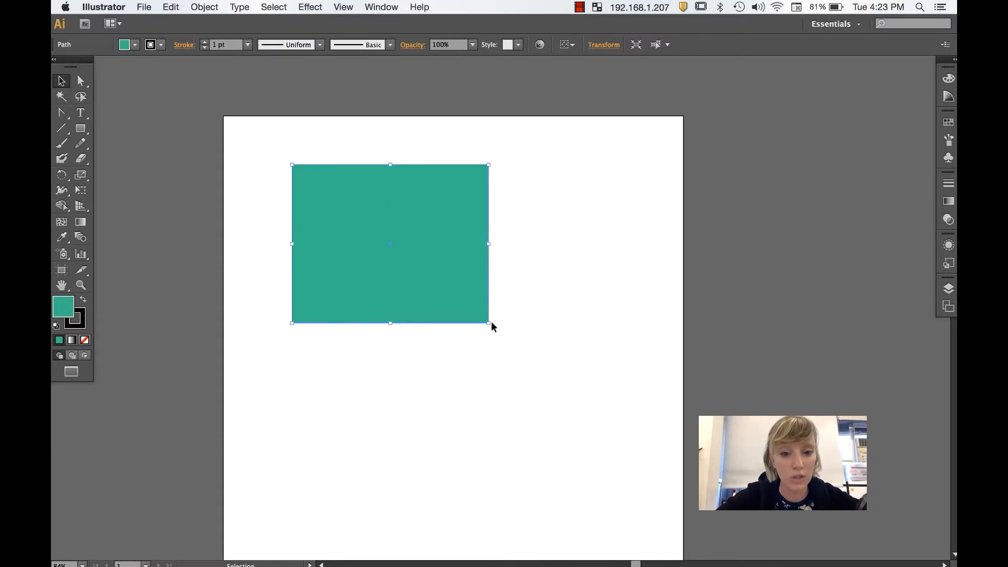
left_click_drag(389, 324, 394, 210)
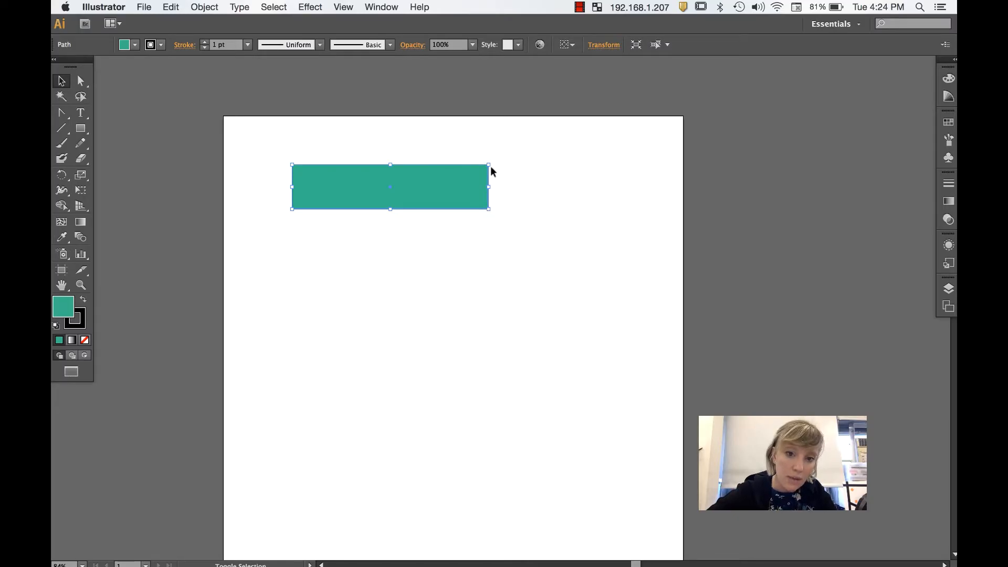
left_click_drag(488, 209, 624, 282)
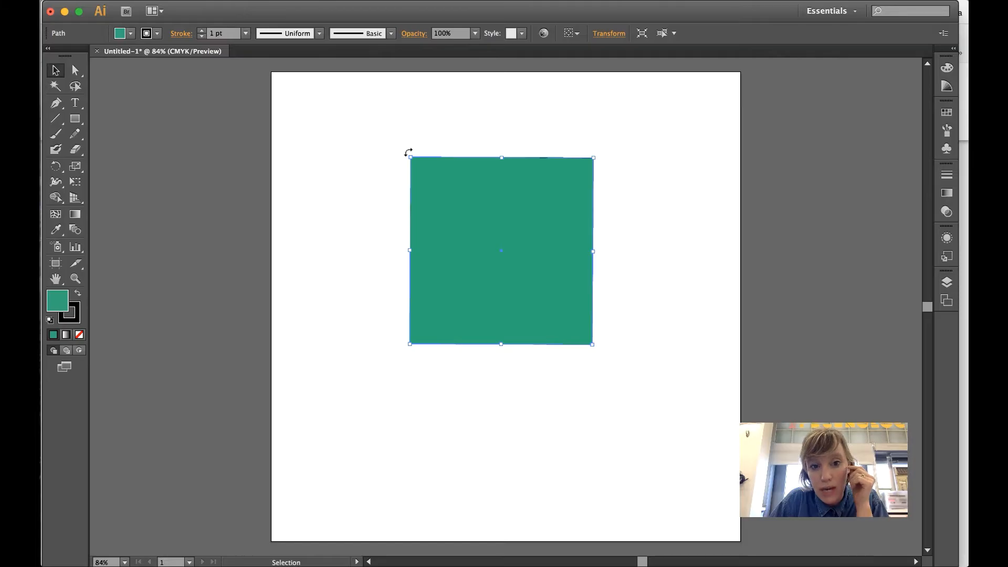
- Rotate the large green square clockwise until it stands on a corner, and reshape it by pulling its uppermost corner inward
left_click_drag(409, 152, 520, 85)
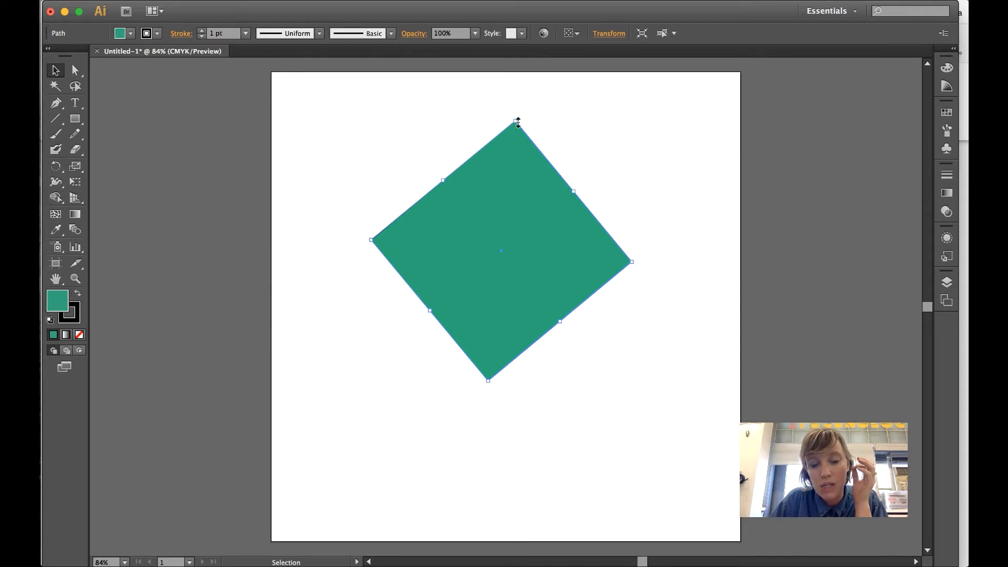
left_click_drag(517, 122, 522, 235)
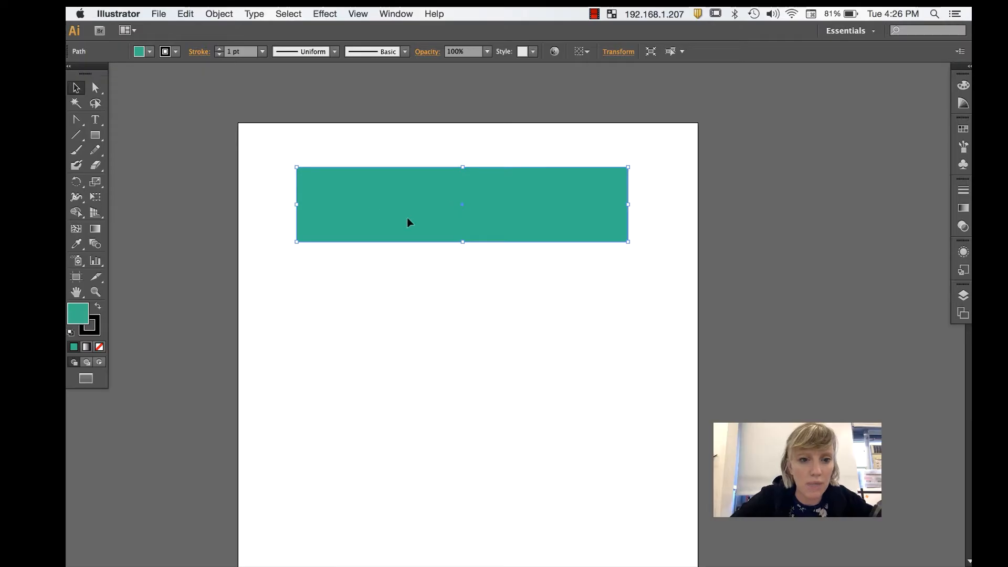
- Resize the wide green rectangle to a nearly square shape, set its fill to None, and deselect it
left_click_drag(629, 242, 475, 325)
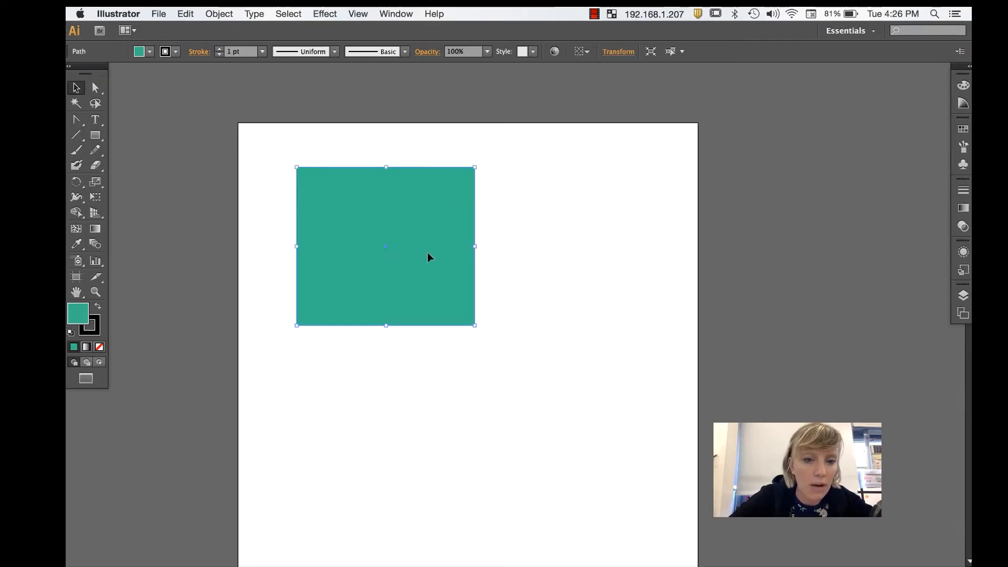
double_click(78, 317)
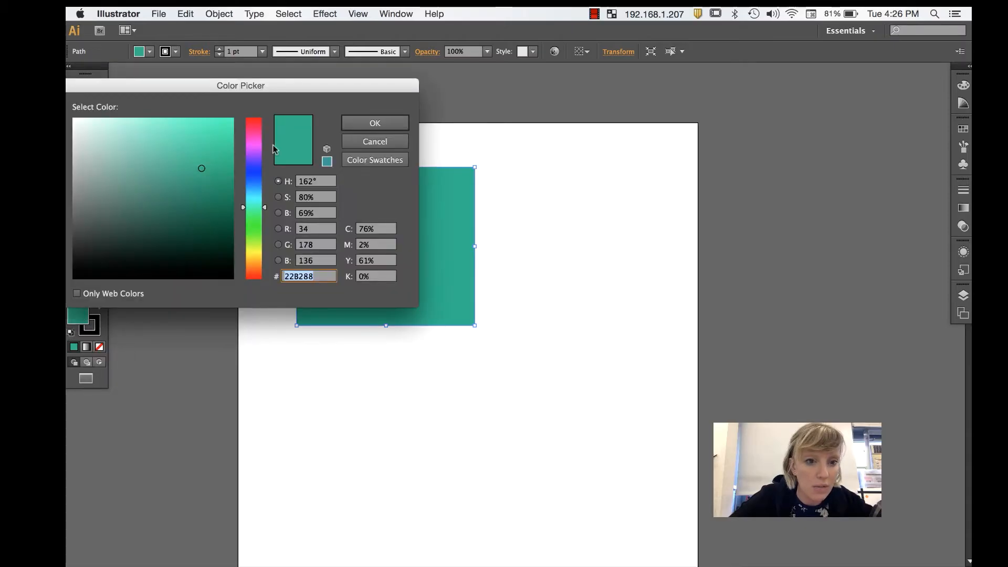
left_click(356, 149)
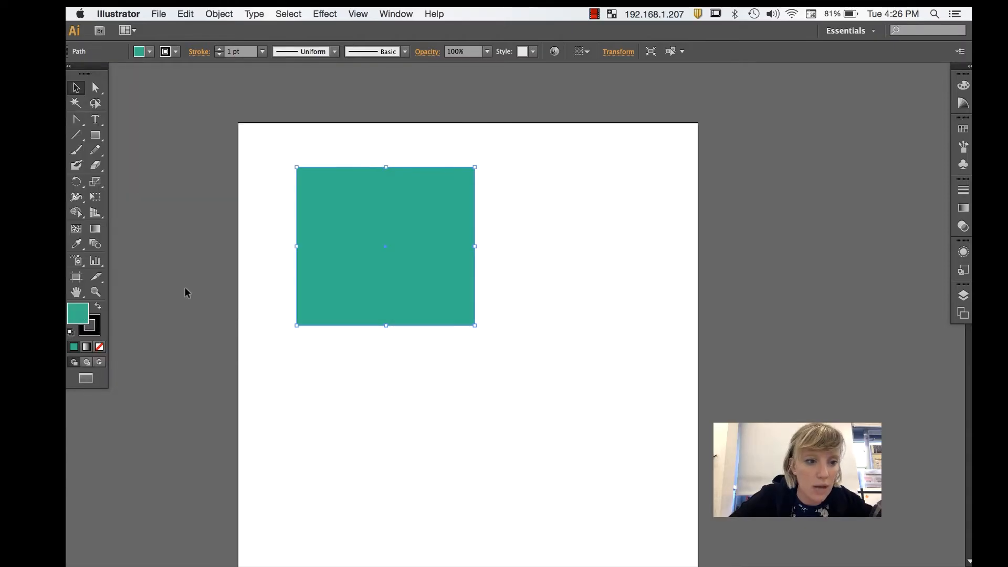
left_click(99, 346)
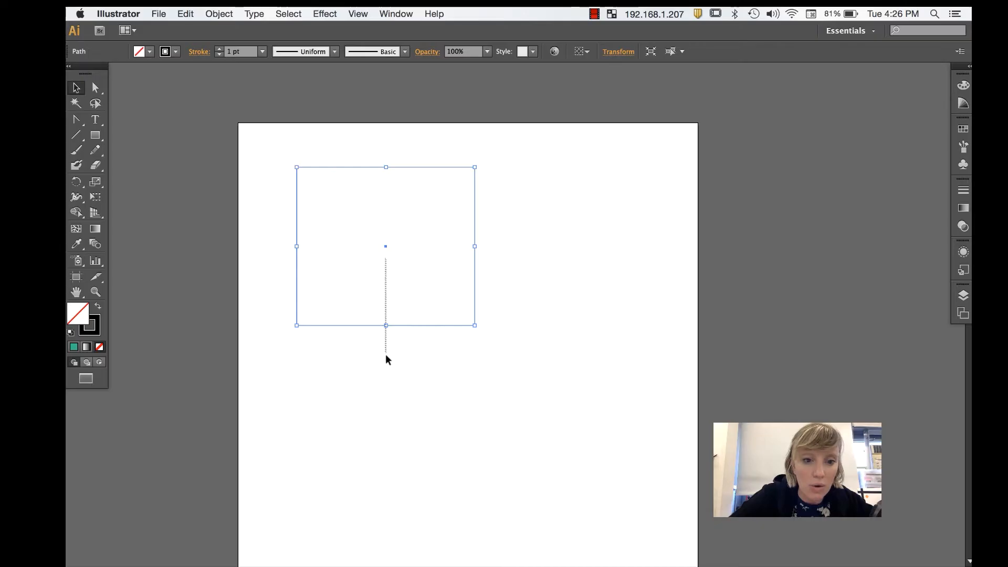
left_click(473, 367)
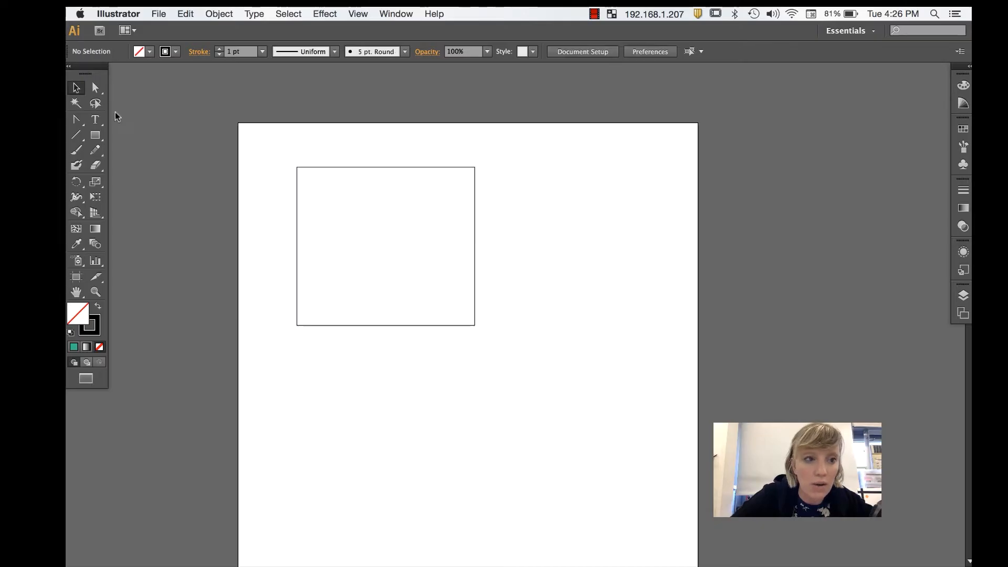
- Select the unfilled rectangle by its outline and deselect it through its empty interior
left_click(317, 168)
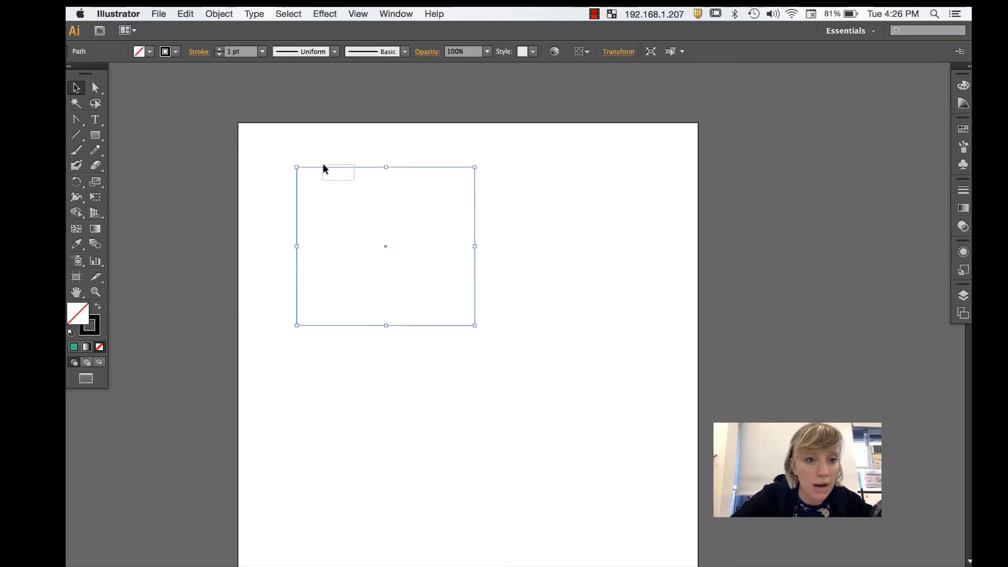
left_click(340, 180)
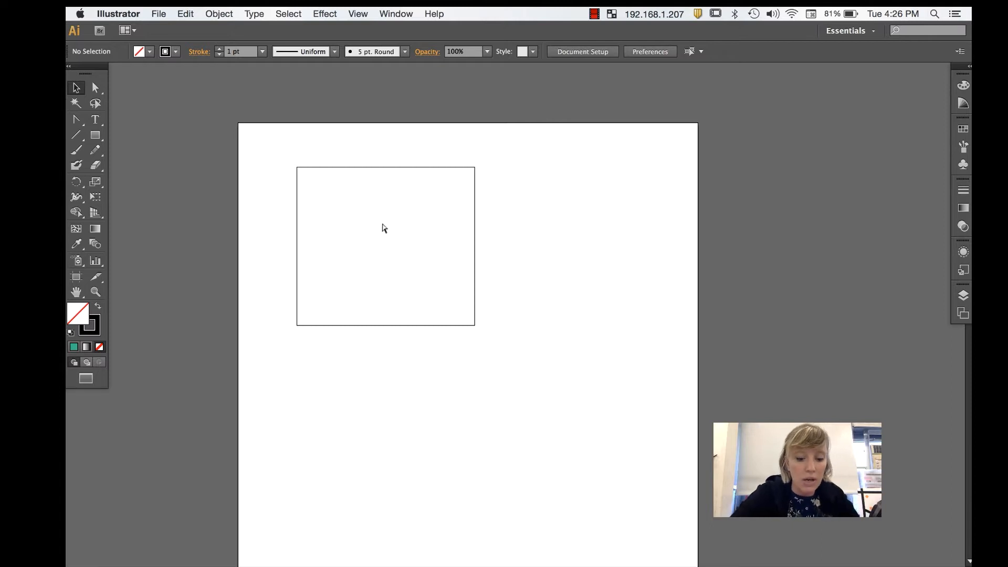
- Paste the green rectangle, place it to the right of the unfilled one, and deselect it
key("super+v")
left_click_drag(504, 330, 559, 196)
left_click(420, 209)
- Change the green rectangle's fill to the near-white colour F4F9F7 and deselect it
left_click(606, 230)
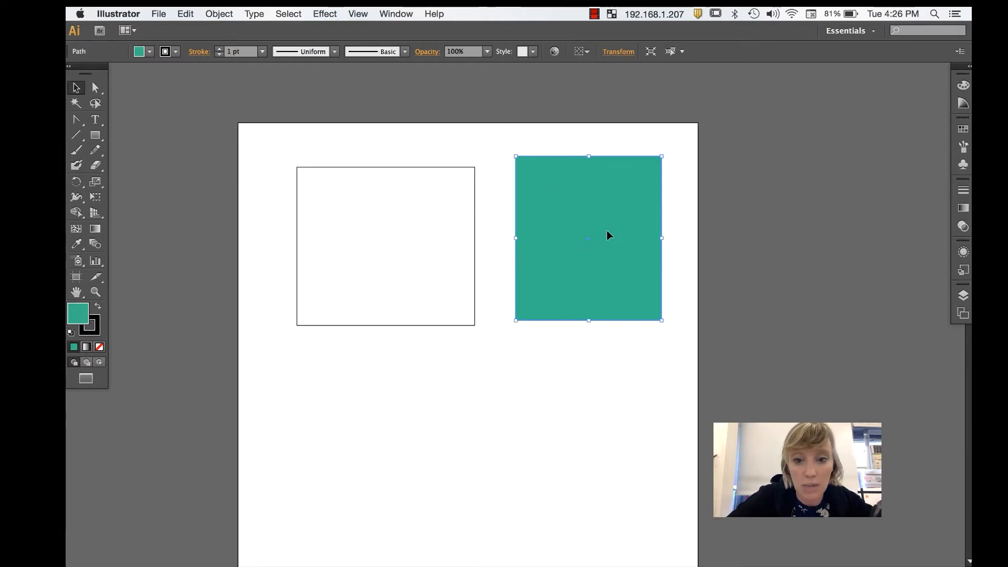
double_click(84, 319)
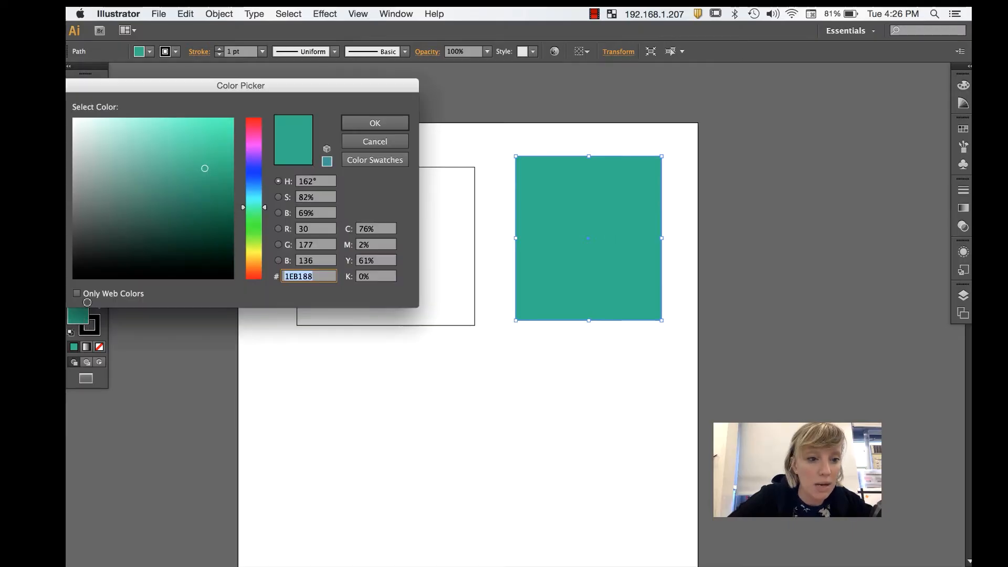
left_click(81, 122)
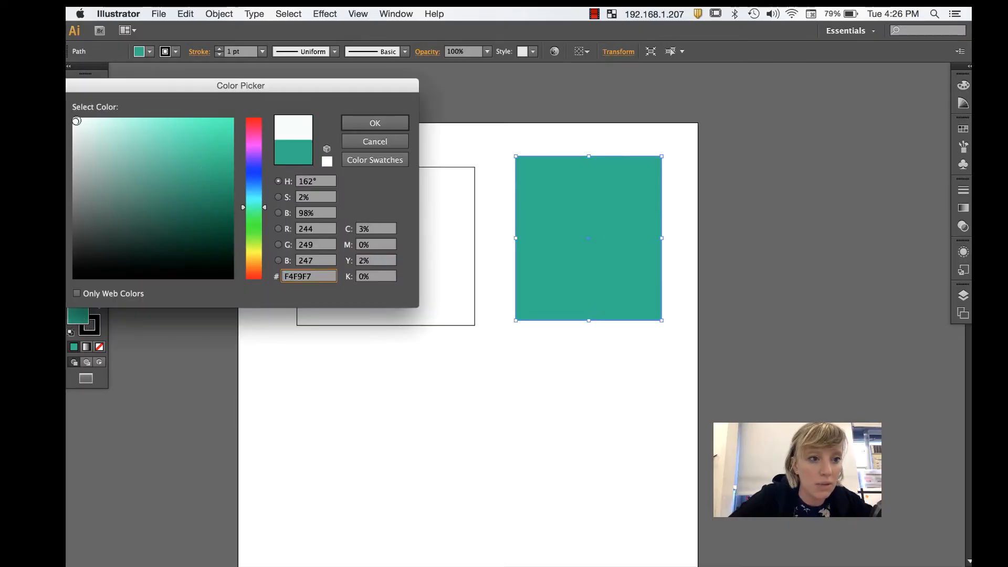
left_click(376, 123)
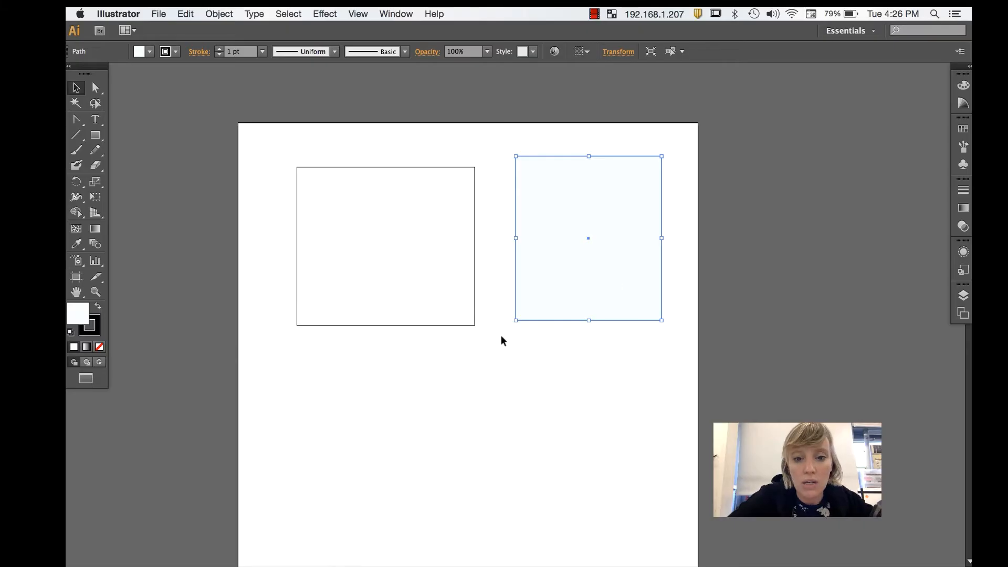
left_click(535, 348)
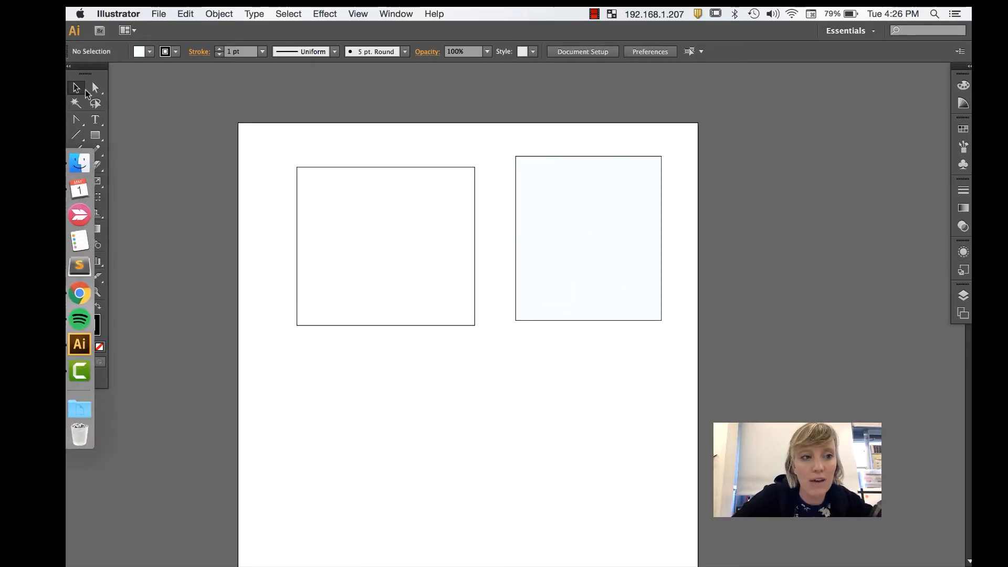
- Compare selecting the near-white filled rectangle and the unfilled rectangle through their interiors
left_click(590, 212)
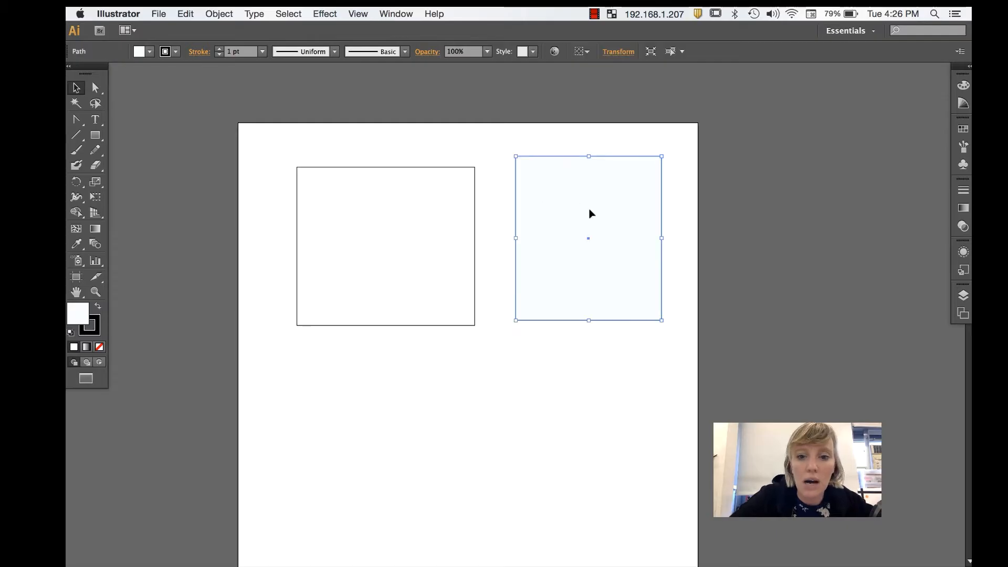
left_click(422, 219)
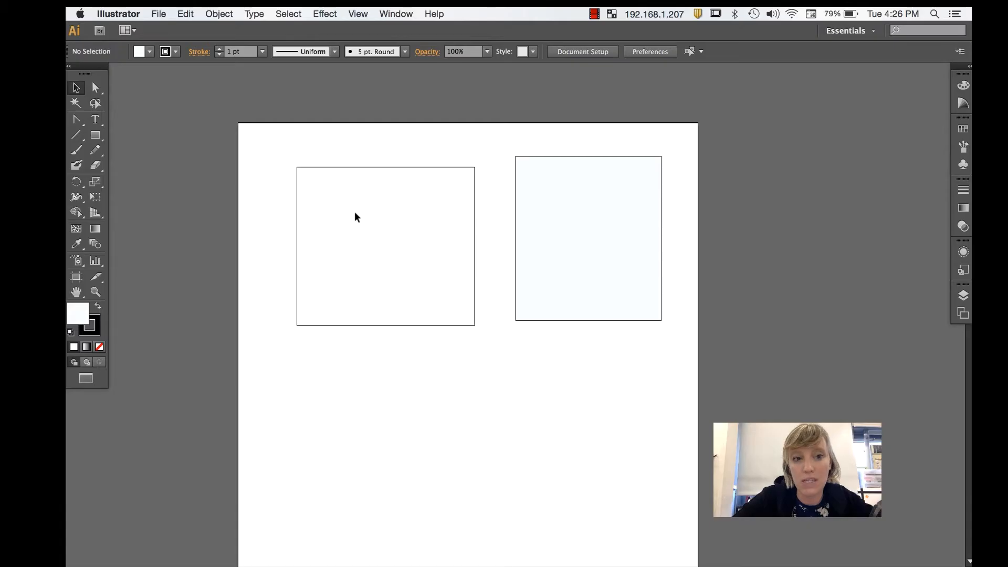
left_click(592, 229)
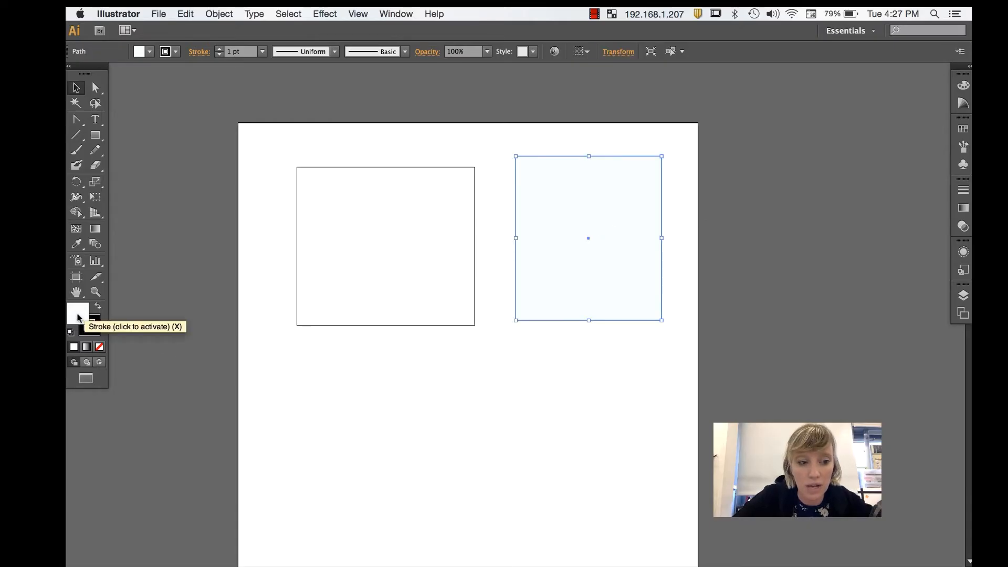
left_click(434, 270)
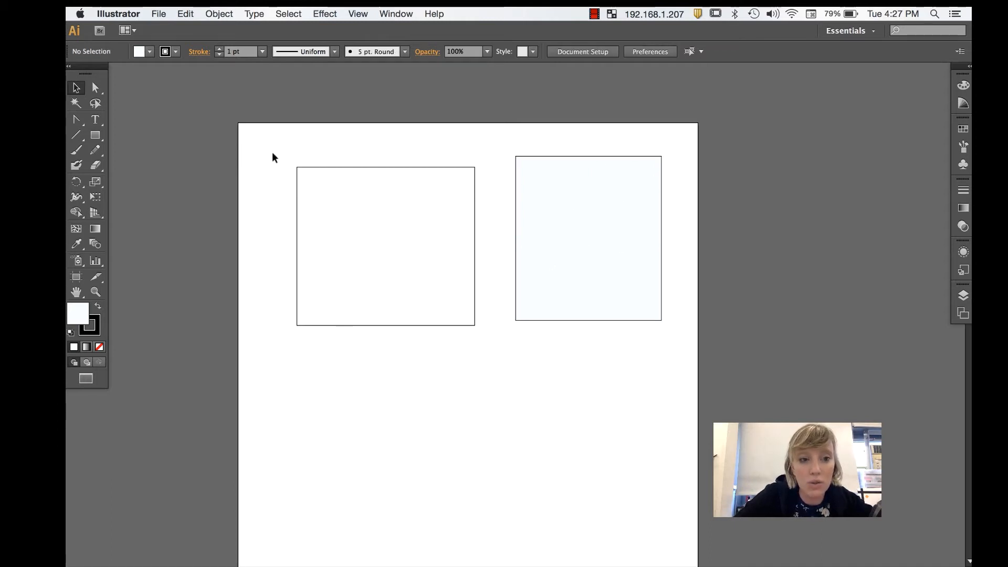
- Select the unfilled rectangle with a selection marquee around it, check its fill and interior, and deselect it
left_click_drag(272, 153, 492, 347)
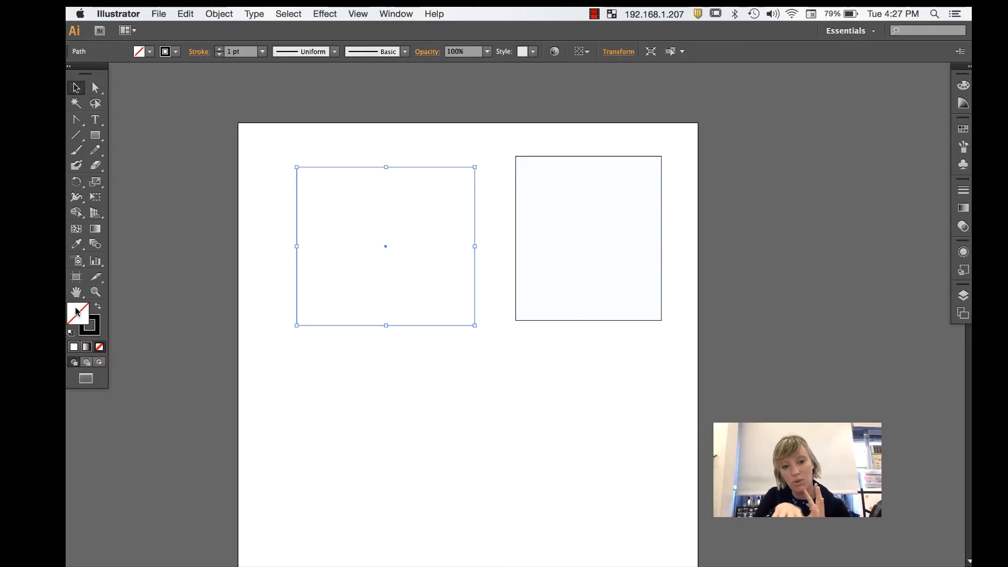
left_click(376, 420)
left_click(386, 247)
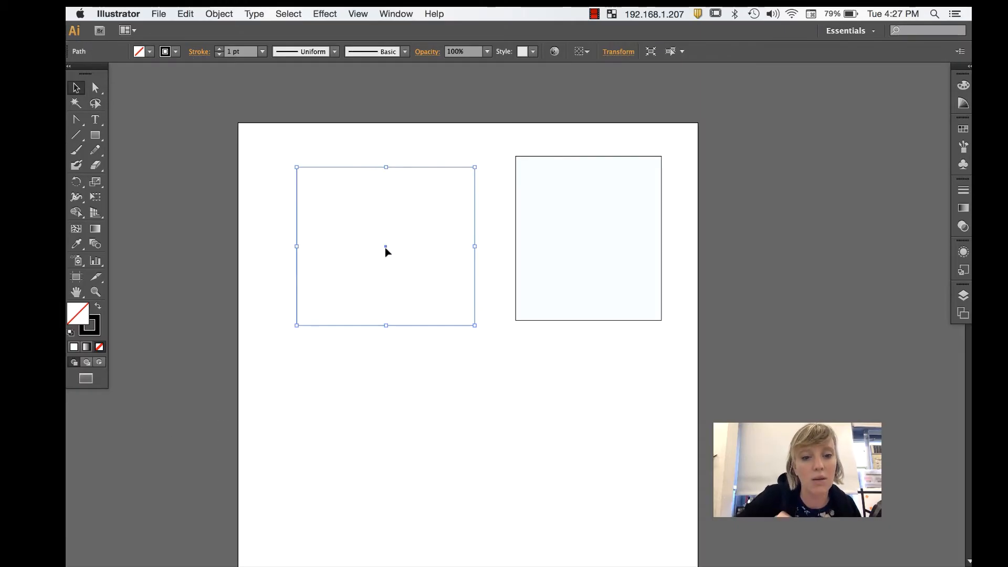
left_click(503, 416)
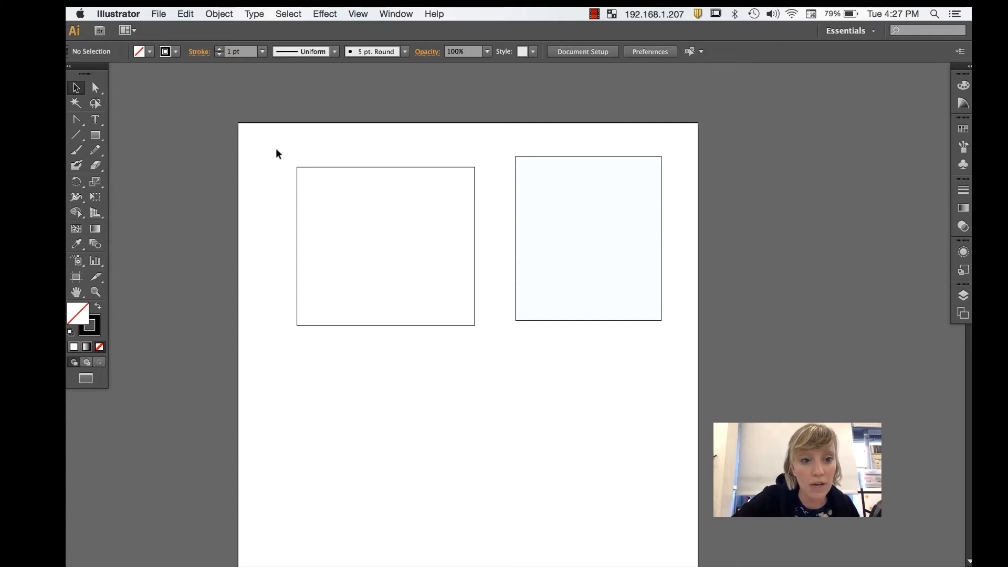
left_click_drag(277, 150, 493, 369)
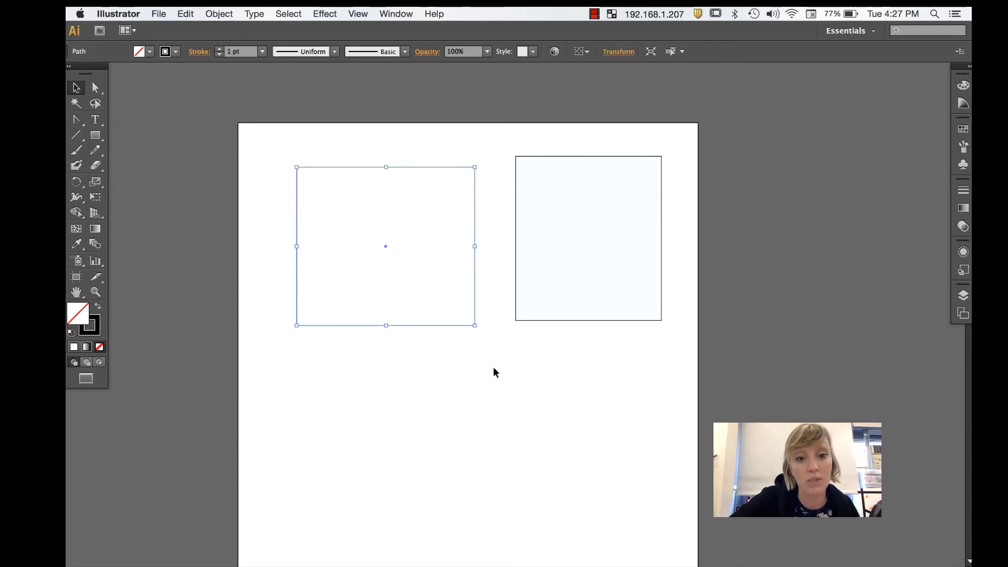
left_click(322, 200)
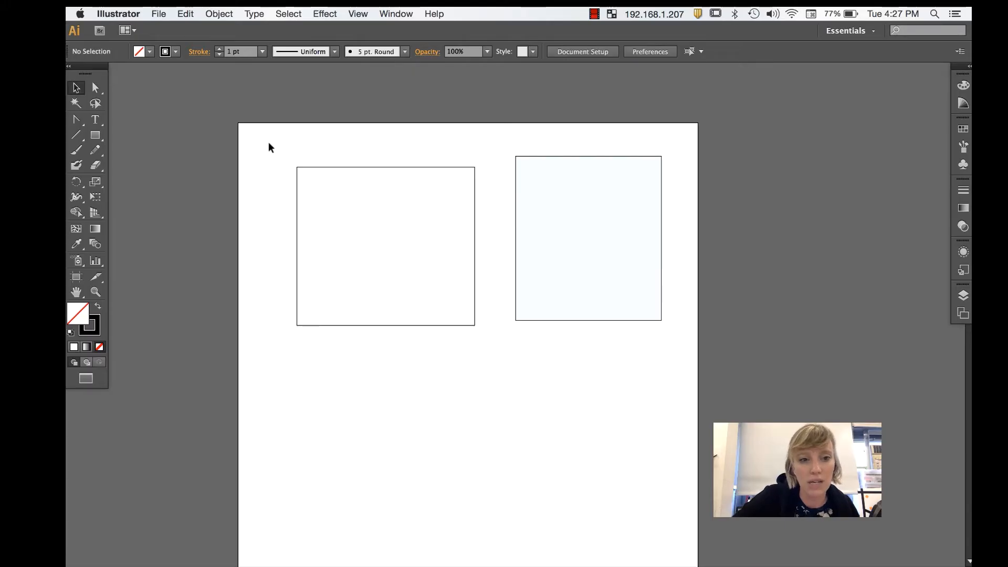
- Select both rectangles with one selection marquee, deselect them, and select the two again one after the other as a combined selection
left_click_drag(268, 145, 668, 373)
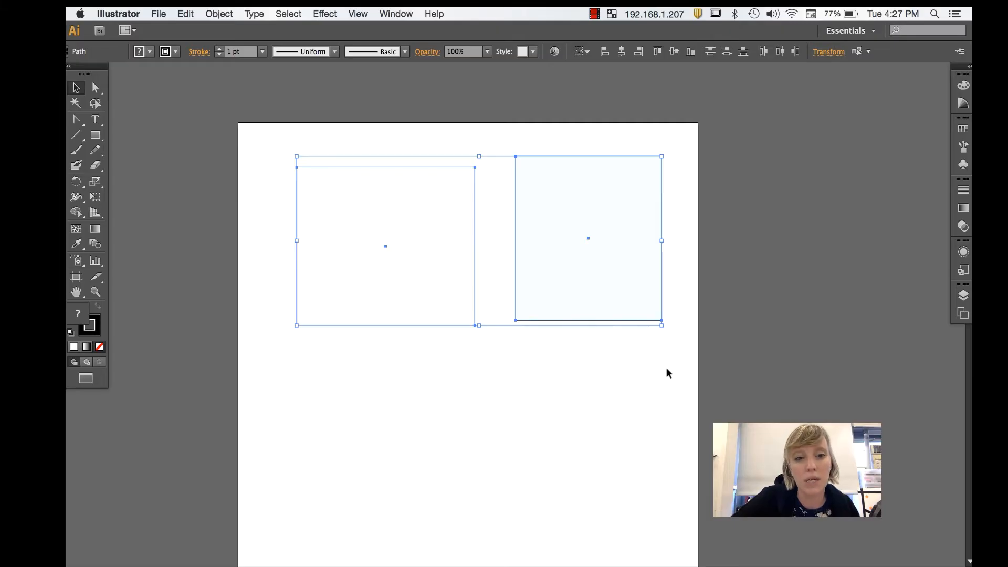
left_click(554, 372)
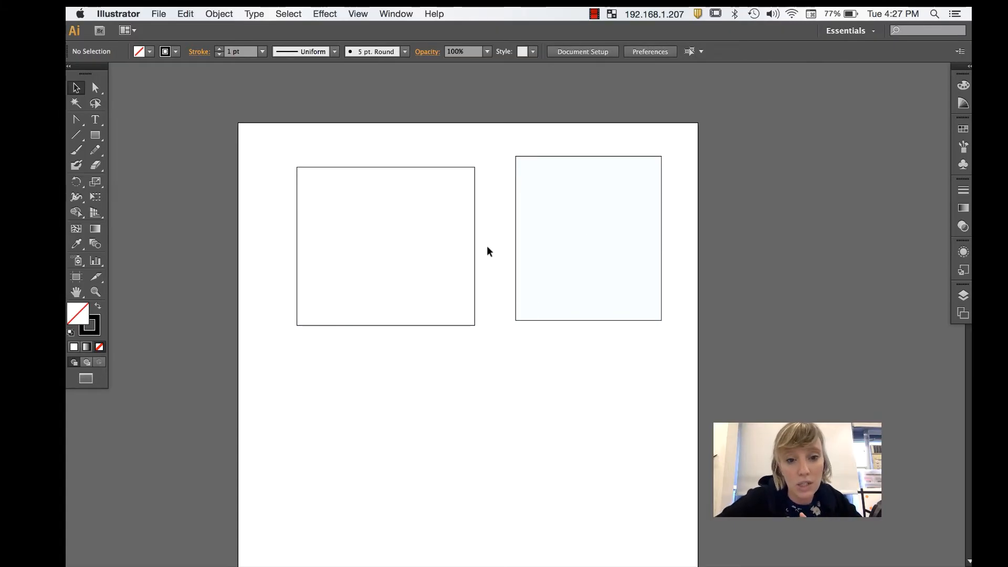
left_click(408, 167)
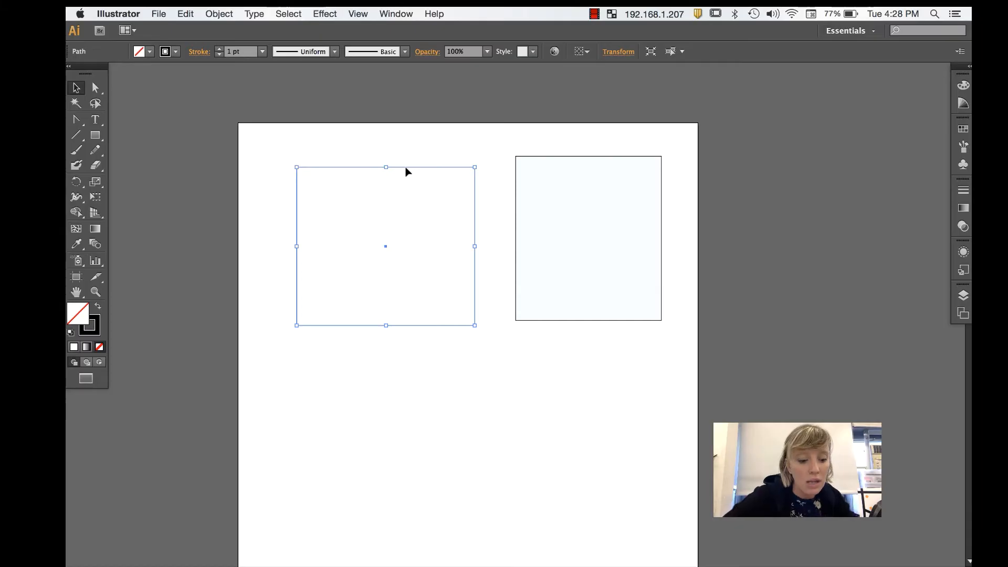
left_click(552, 169, "shift")
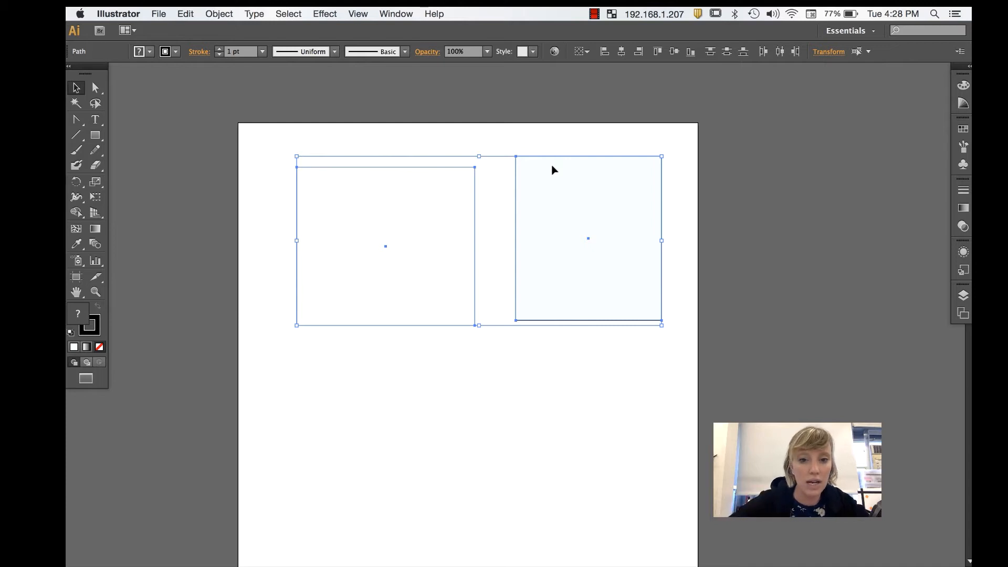
- Duplicate the near-white rectangle three times by pasting, spread the overlapping copies below the two original rectangles, and deselect
left_click(556, 298)
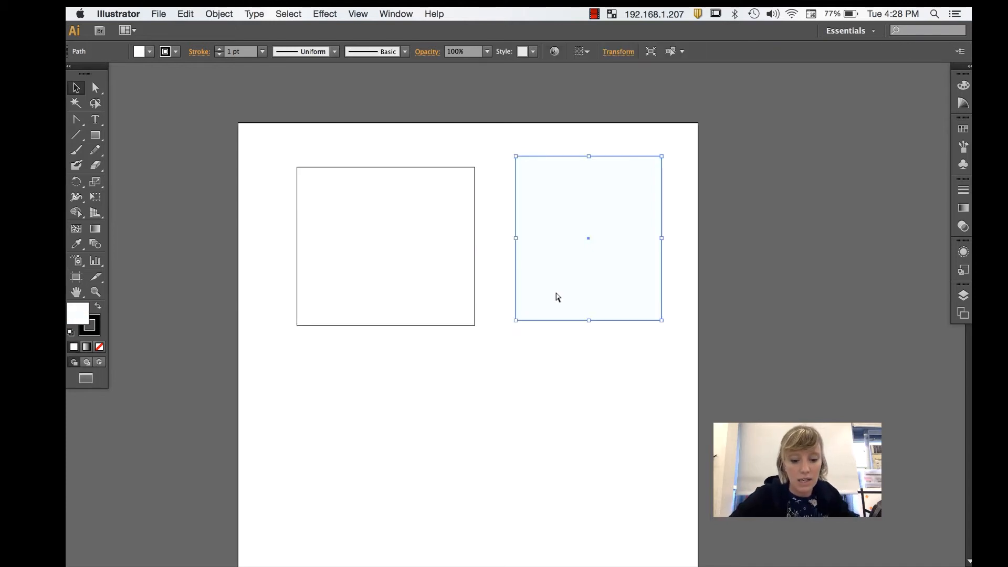
key("super+c")
key("super+v")
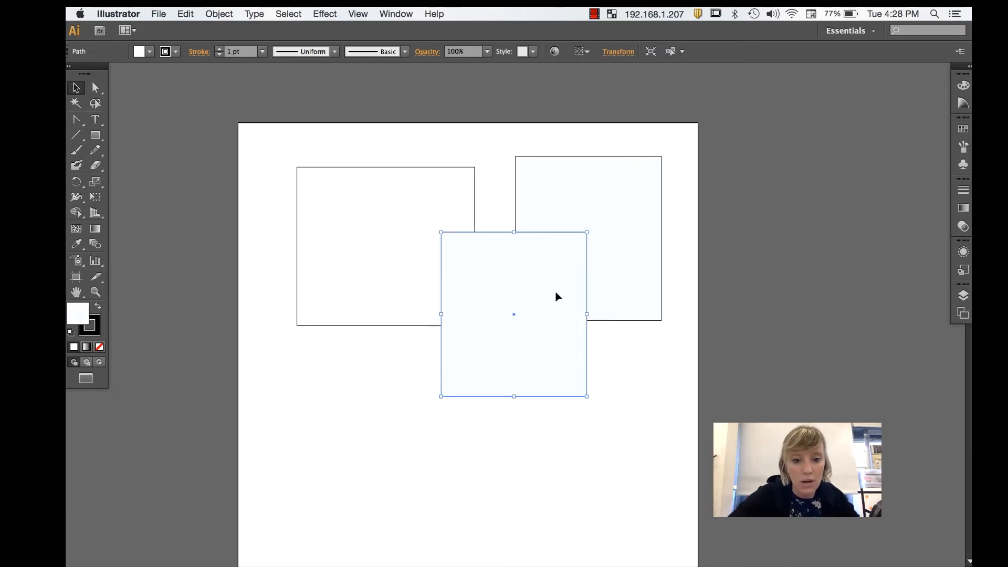
left_click_drag(558, 297, 428, 355)
left_click(469, 326)
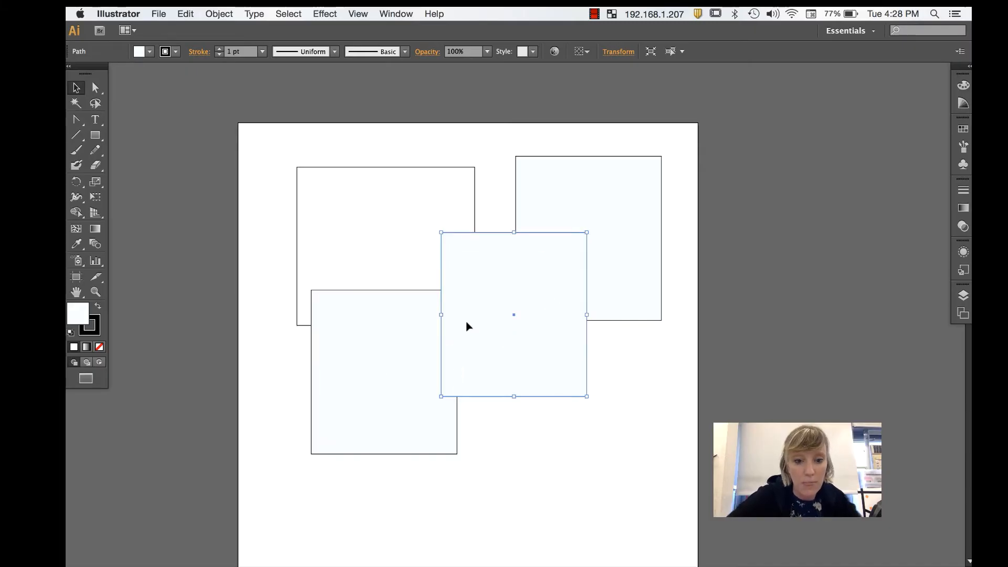
left_click_drag(469, 326, 507, 418)
left_click(654, 405)
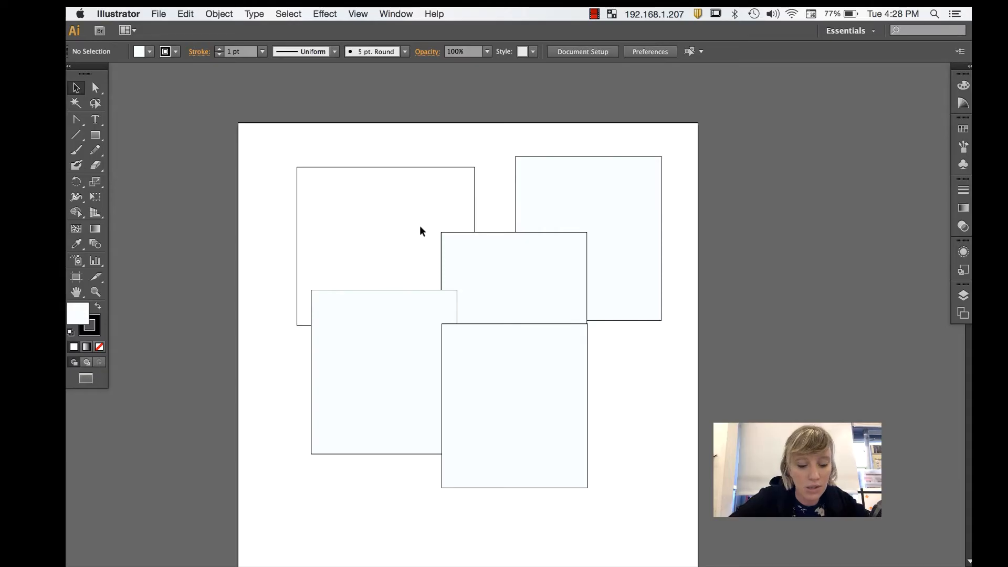
- Add all five rectangles one by one to a single selection, and remove the lower-left rectangle from it
left_click(528, 174)
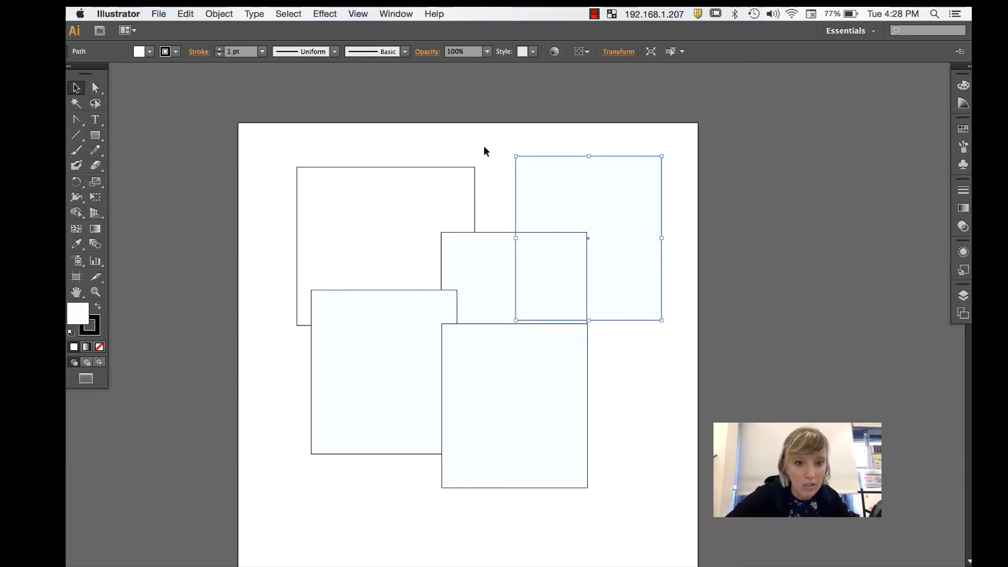
left_click(466, 167, "shift")
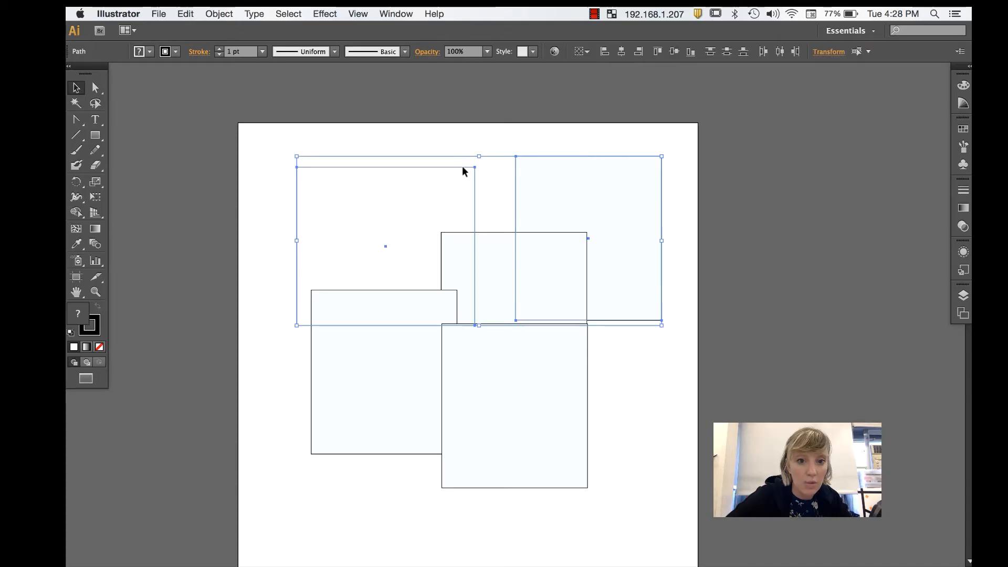
left_click(487, 235, "shift")
left_click(486, 409, "shift")
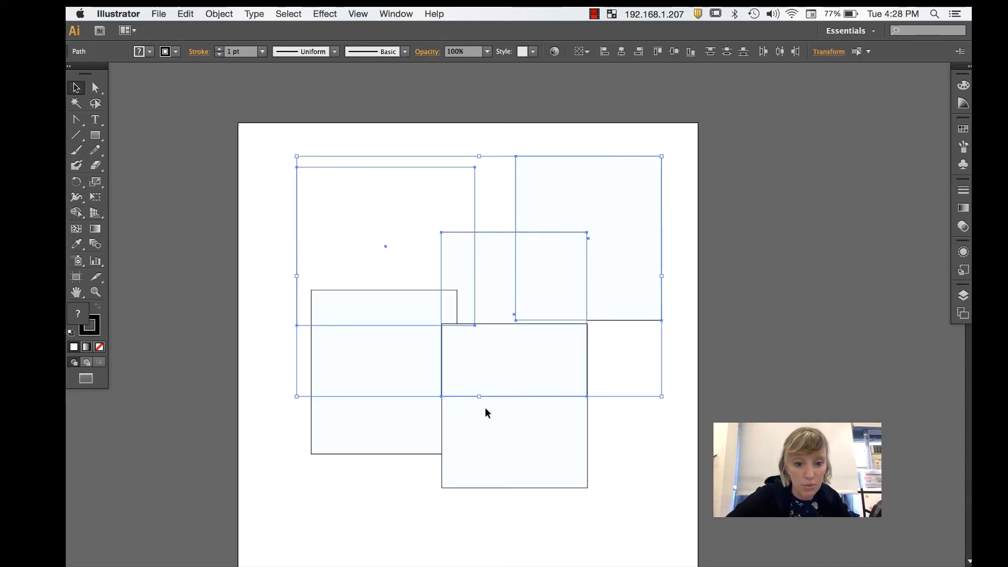
left_click(417, 399, "shift")
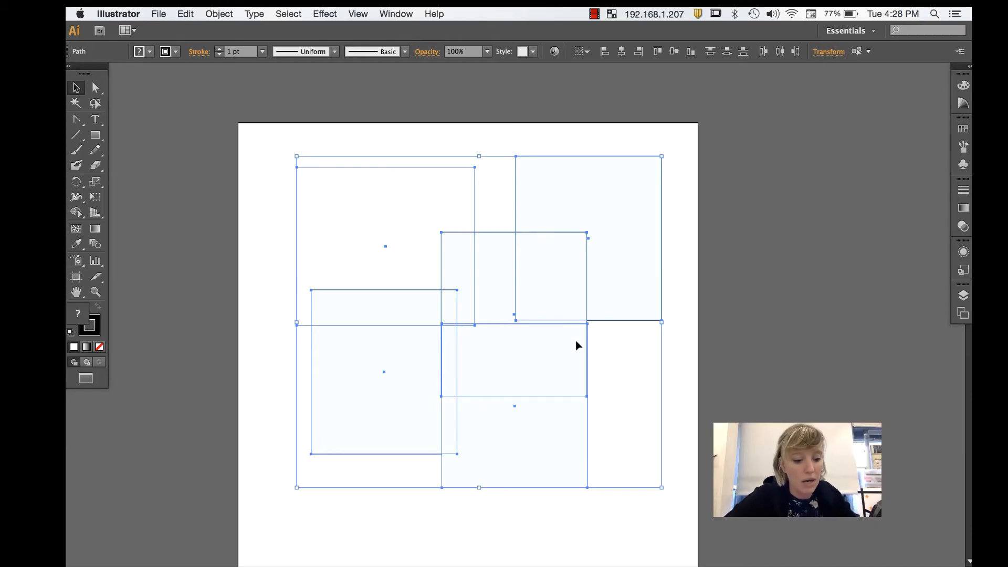
left_click(407, 389, "shift")
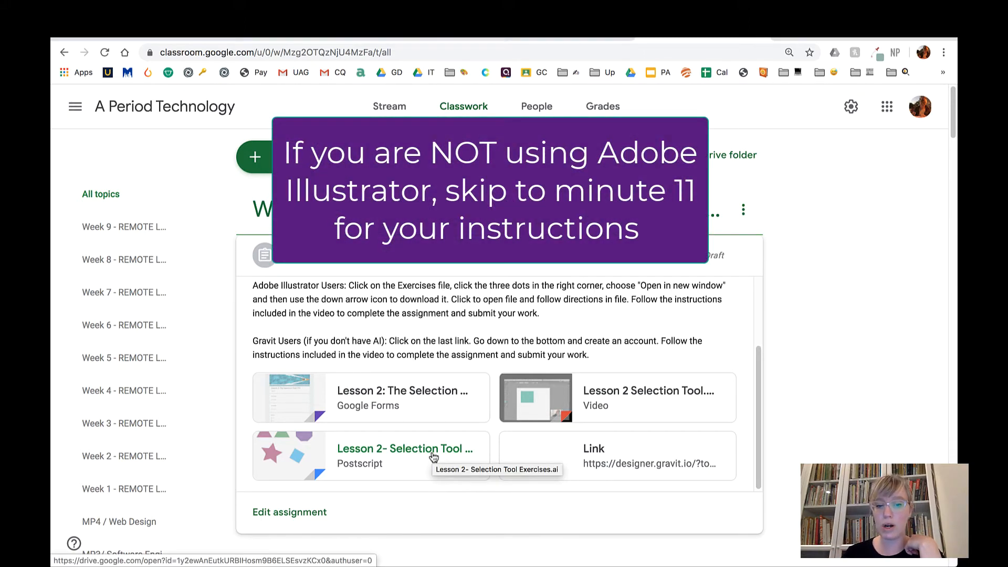
- Open the assignment file "Lesson 2- Selection Tool Exercises.ai" from Google Classroom in a new browser tab and download it
left_click(433, 456)
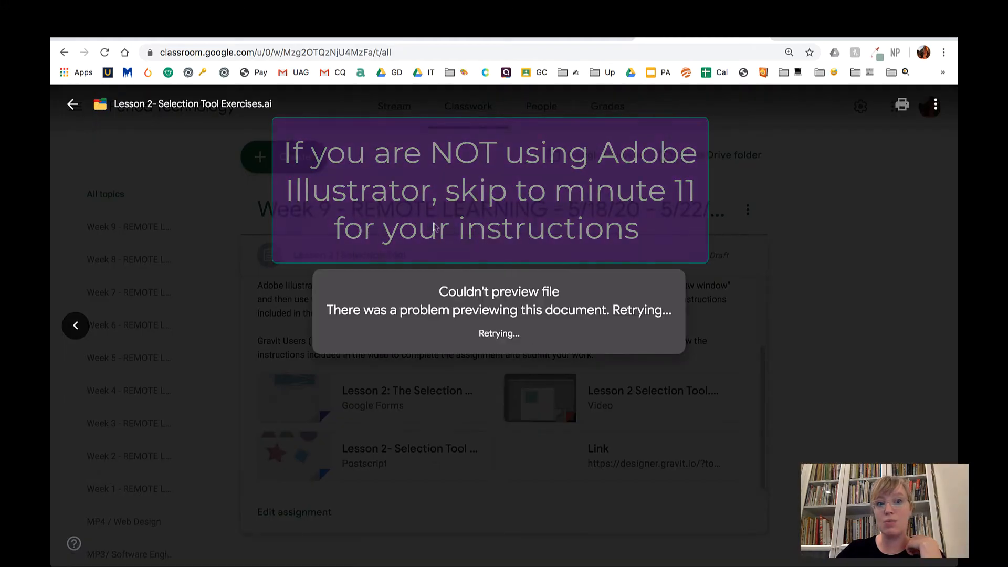
left_click(421, 230)
right_click(410, 453)
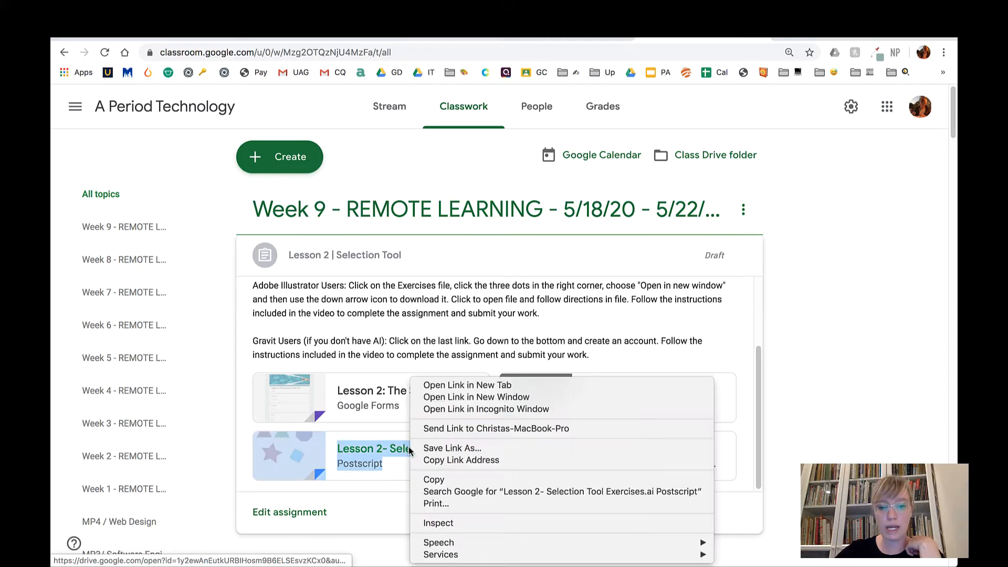
left_click(457, 386)
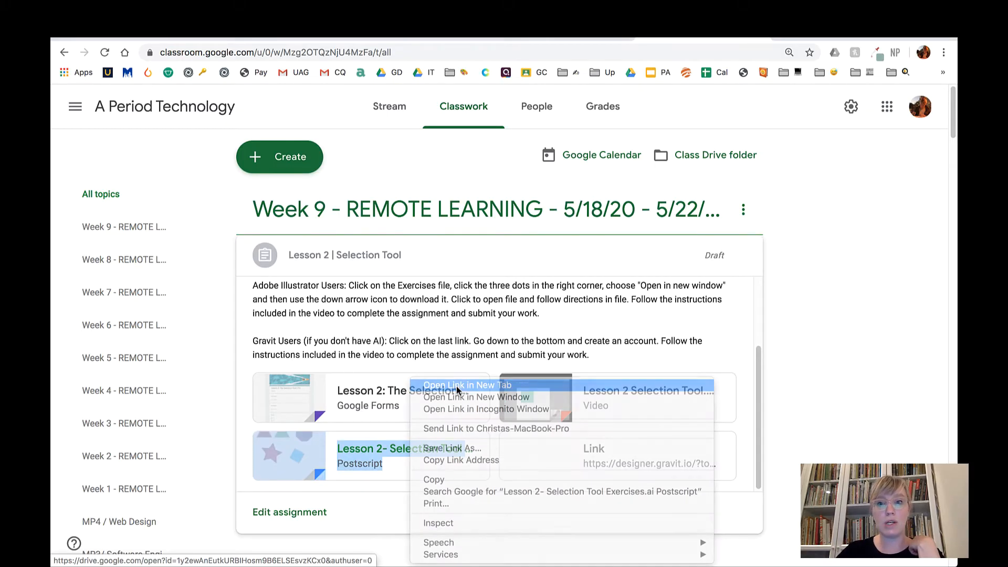
left_click(727, 33)
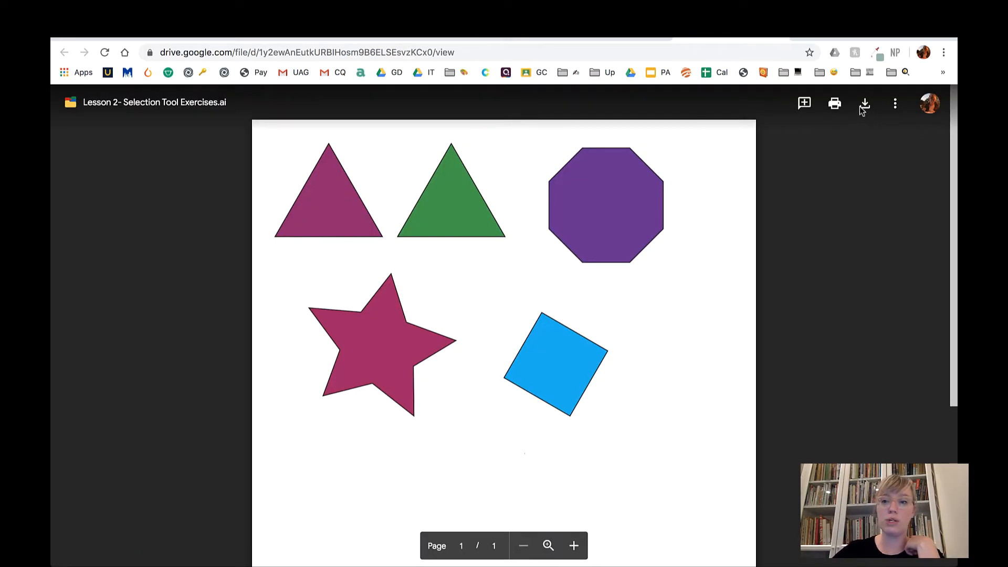
left_click(865, 105)
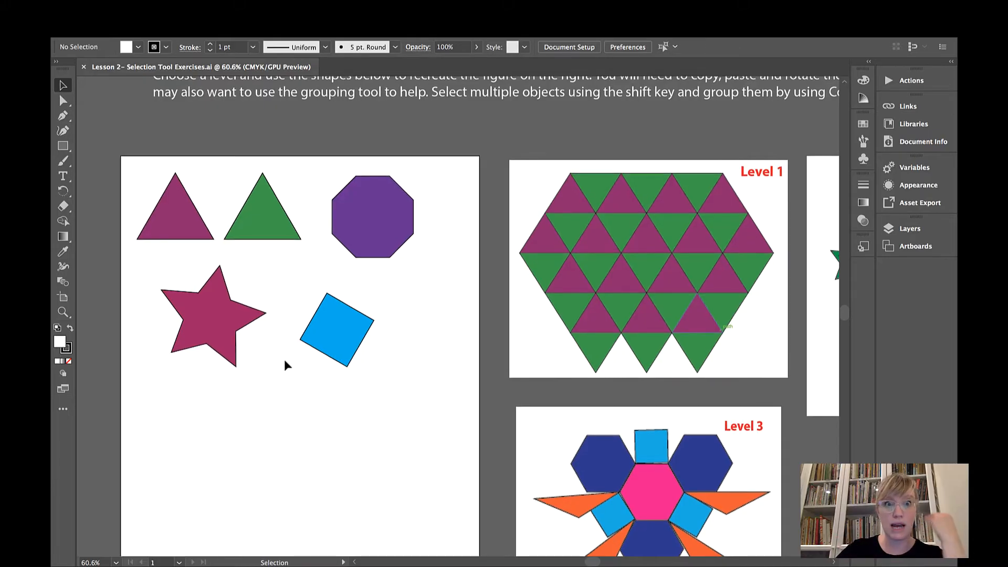
- In Illustrator, examine the exercise instructions, the supplied shapes and the Level 1, Level 2 and Level 3 figures to recreate
scroll(309, 297, "up", 2)
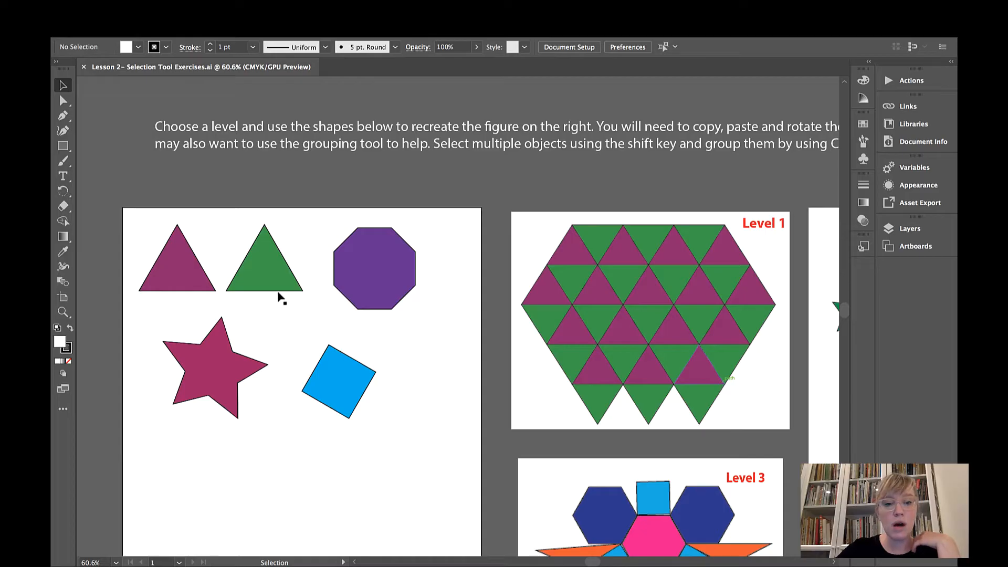
scroll(520, 309, "right", 5)
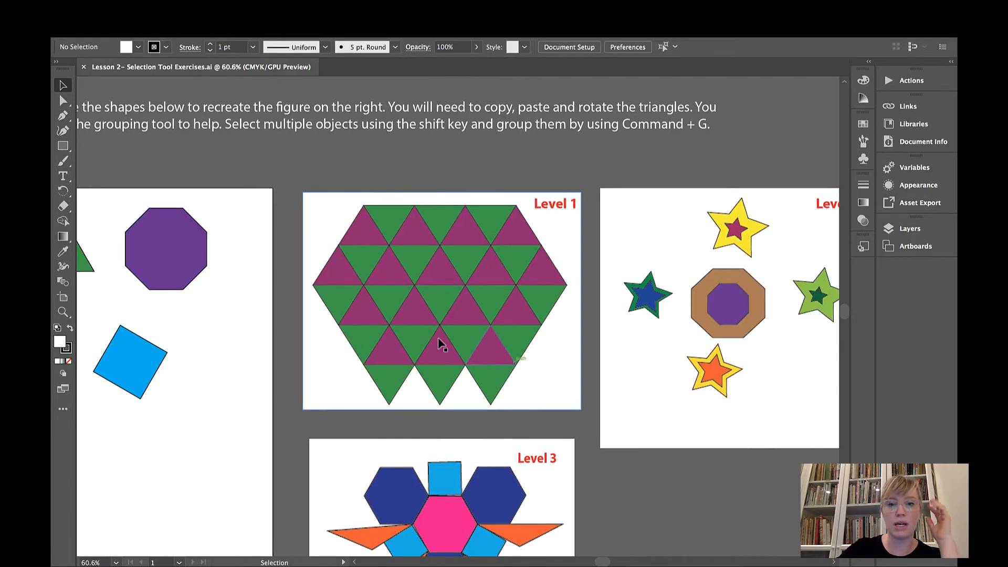
scroll(441, 343, "left", 5)
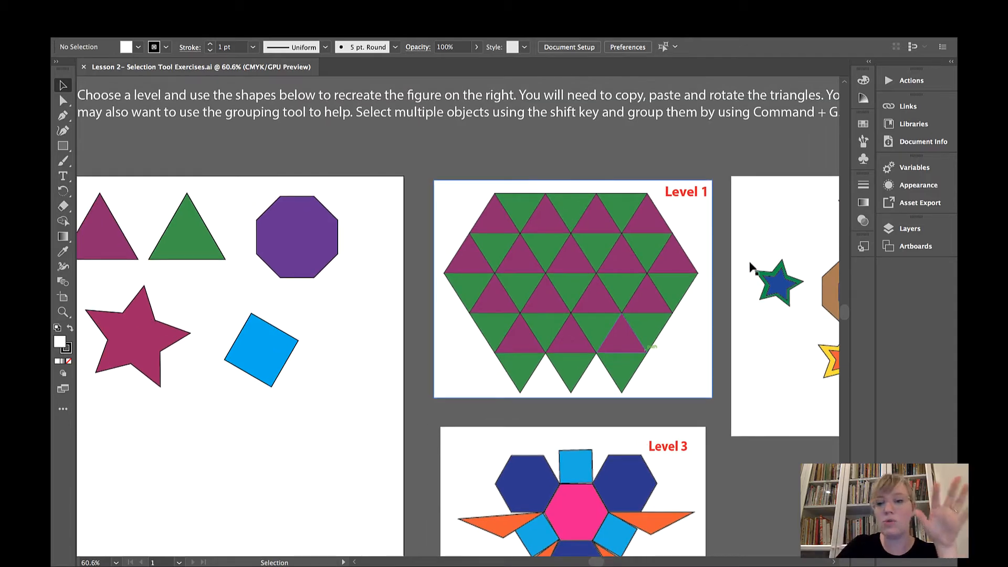
scroll(660, 413, "down", 5)
scroll(660, 412, "left", 3)
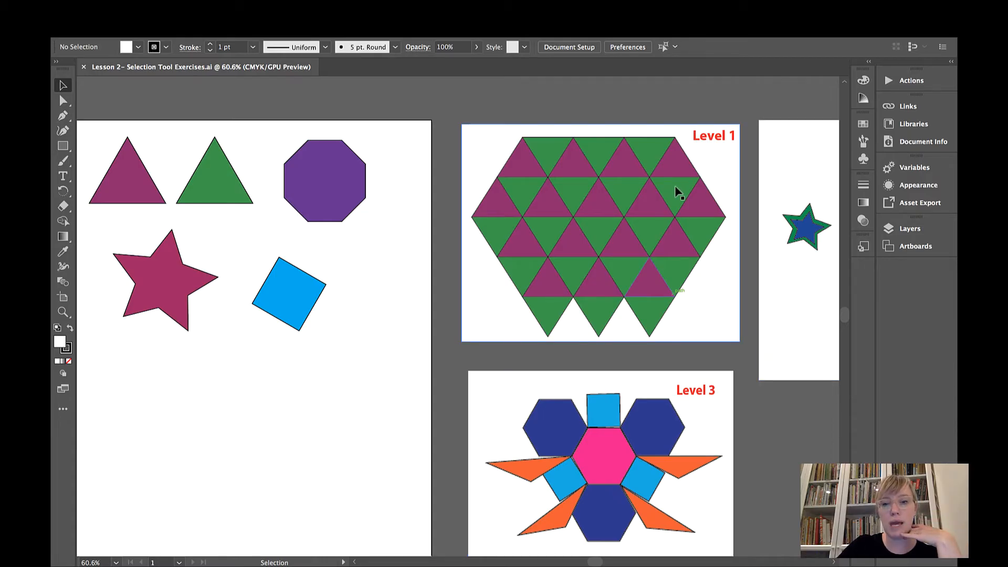
scroll(678, 193, "right", 5)
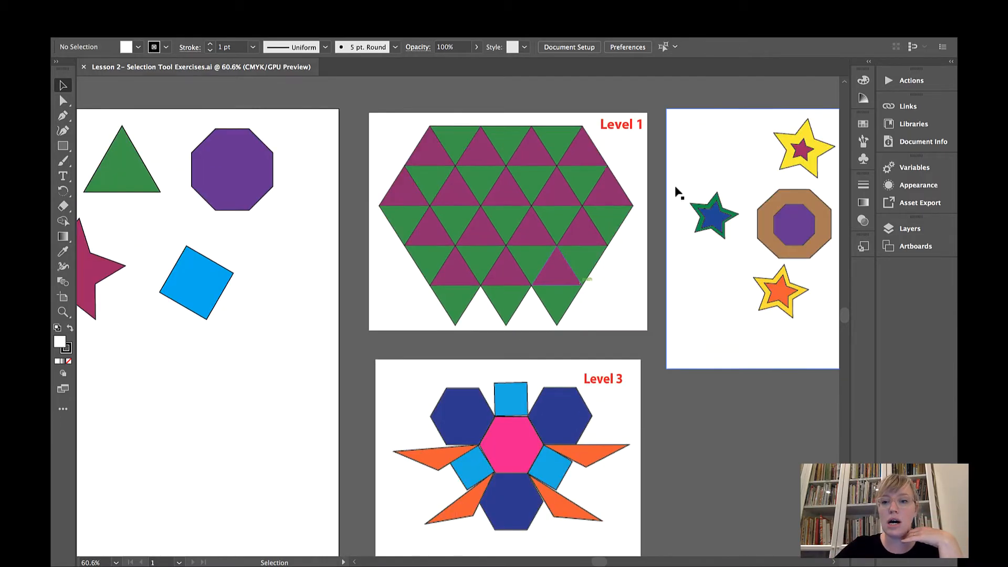
scroll(796, 196, "right", 2)
scroll(795, 196, "down", 2)
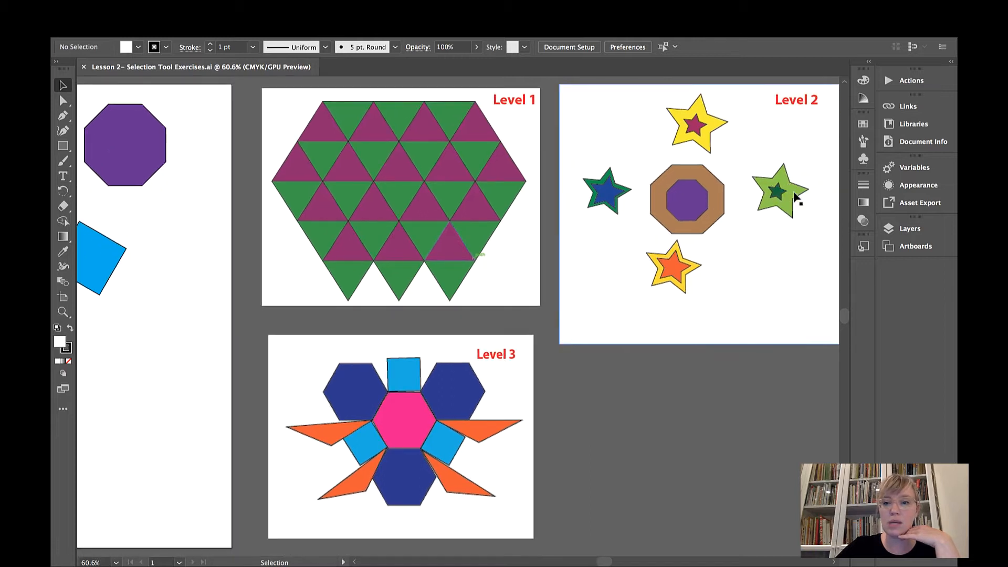
left_click(517, 449)
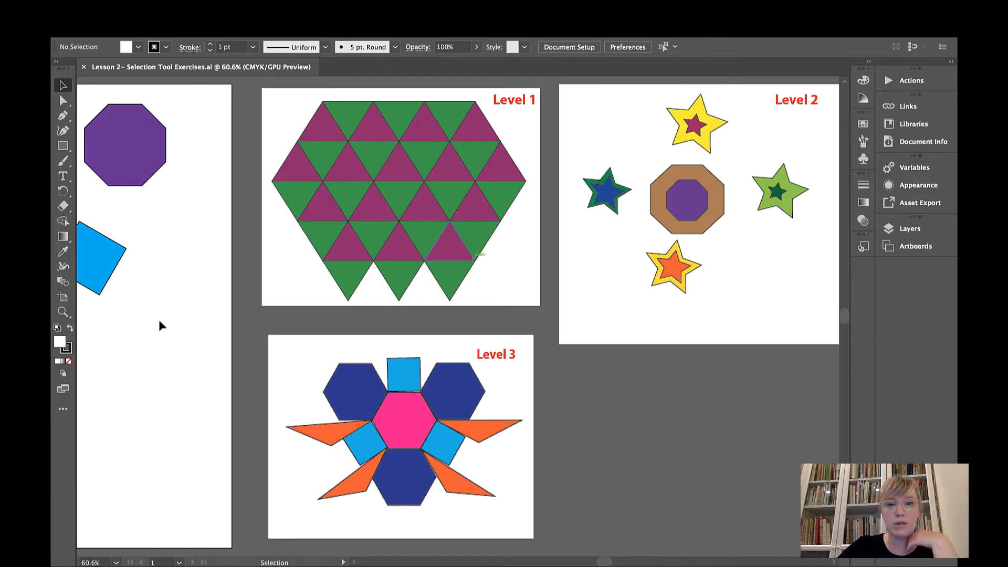
- Move the purple octagon, blue square and magenta star out of the way to the right edge of the work artboard
scroll(159, 319, "left", 5)
scroll(311, 261, "left", 5)
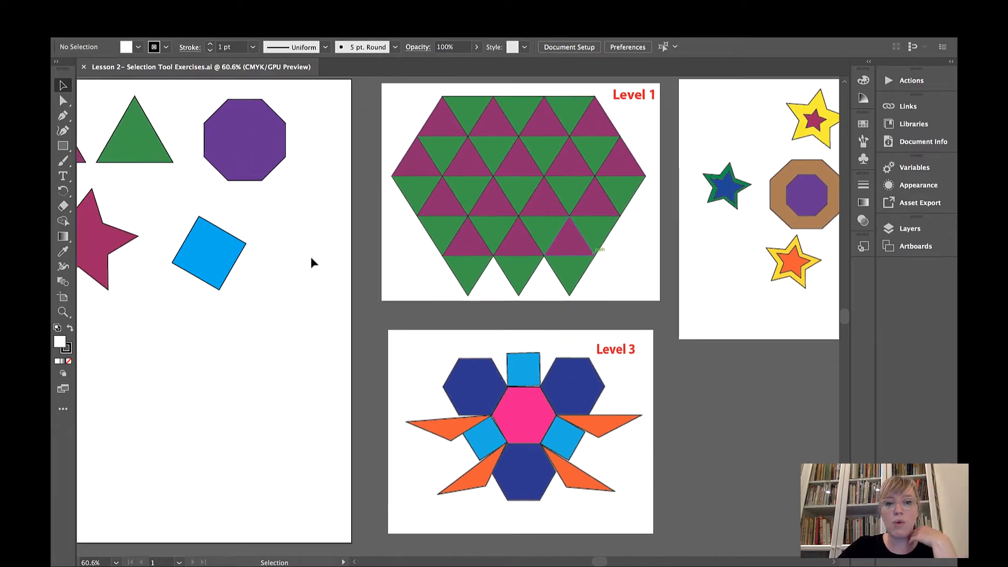
left_click_drag(352, 152, 433, 395)
left_click_drag(306, 269, 437, 345)
left_click_drag(173, 236, 476, 332)
- Rotate the green triangle until it points downward and place it against the right side of the magenta triangle
scroll(475, 331, "left", 6)
scroll(476, 331, "up", 2)
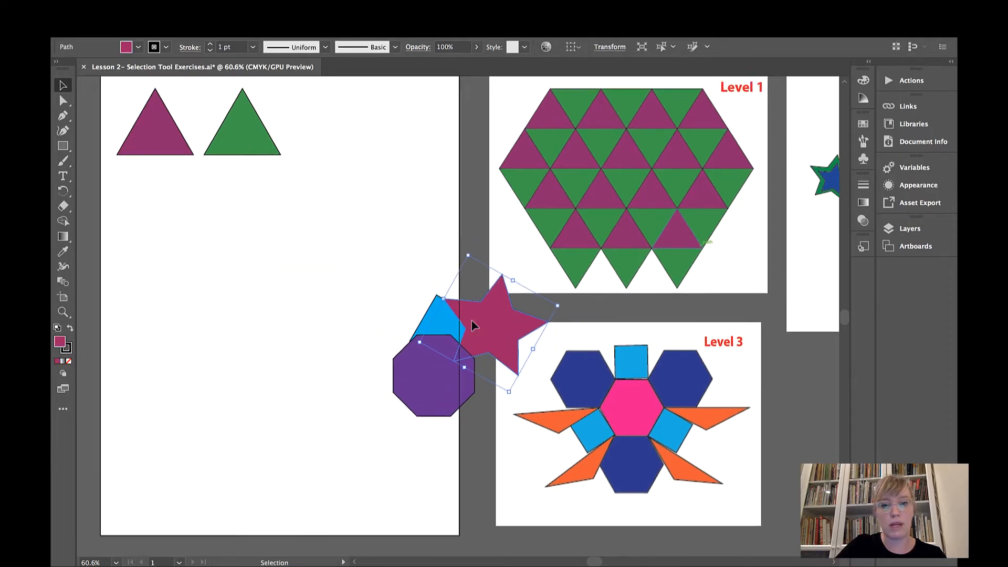
scroll(472, 325, "right", 3)
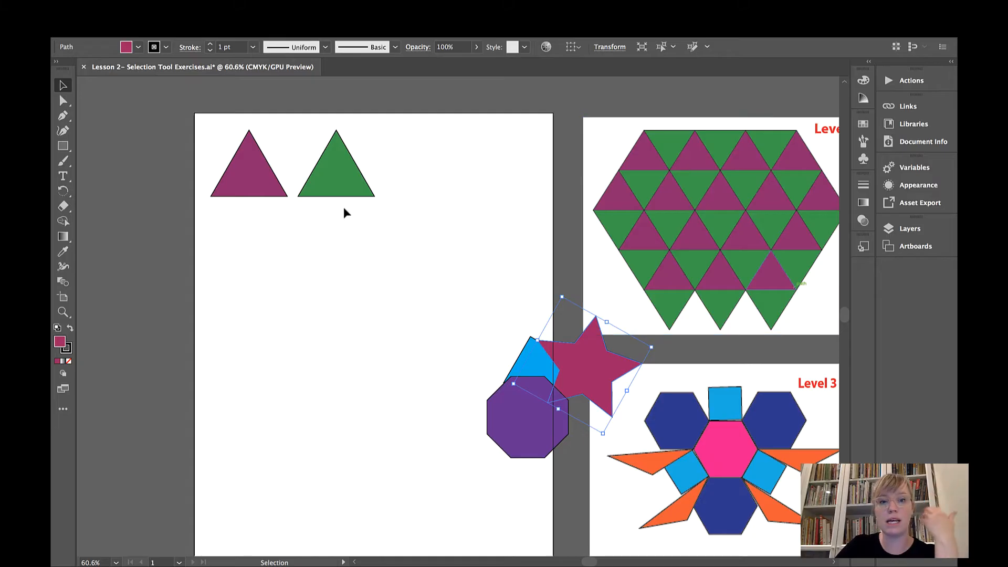
left_click(339, 190)
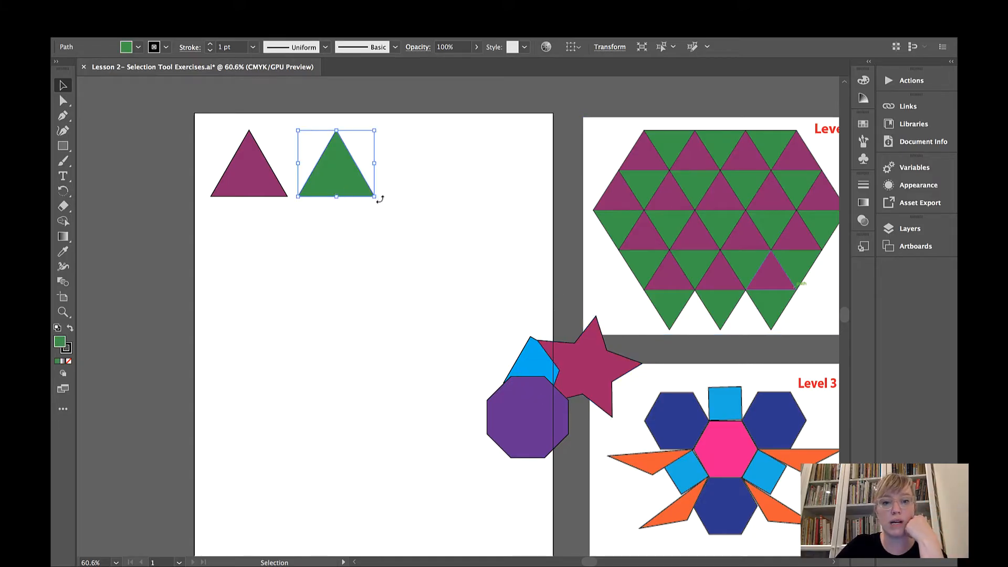
left_click_drag(380, 199, 329, 109)
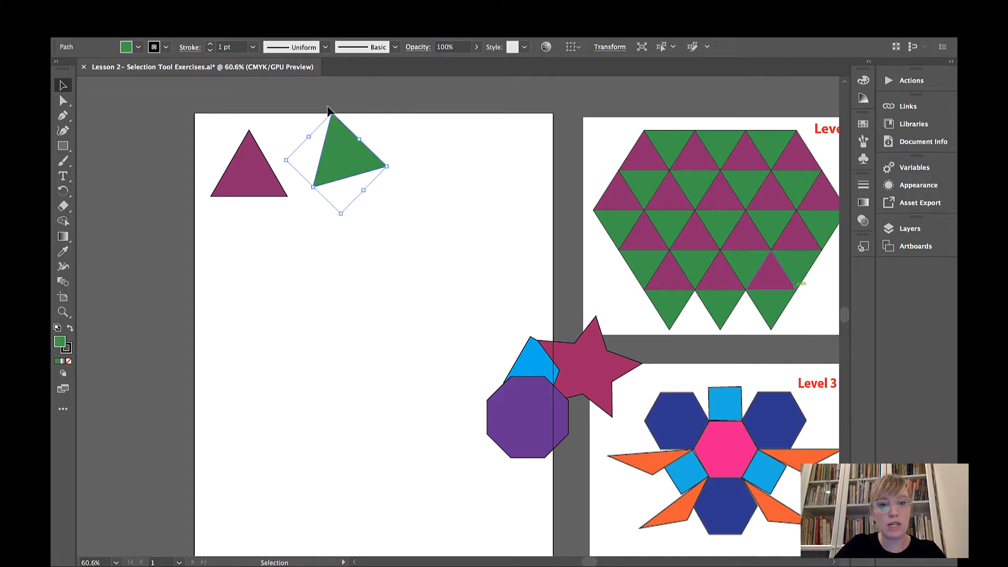
left_click_drag(392, 168, 389, 124)
left_click_drag(338, 156, 287, 138)
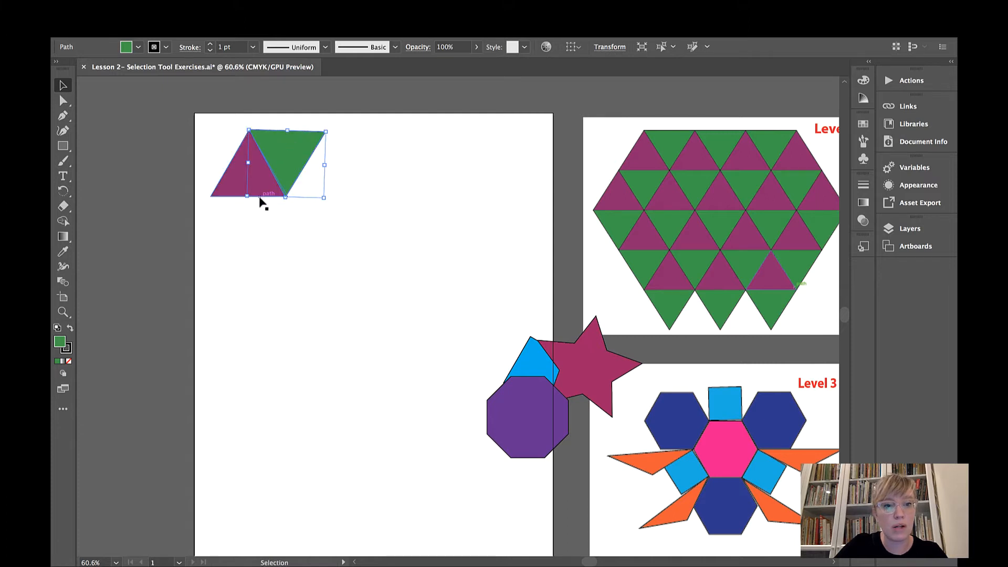
- Fine-tune the green triangle's rotation and position so its edge meets the magenta triangle, and deselect it
left_click(326, 216)
left_click(307, 156)
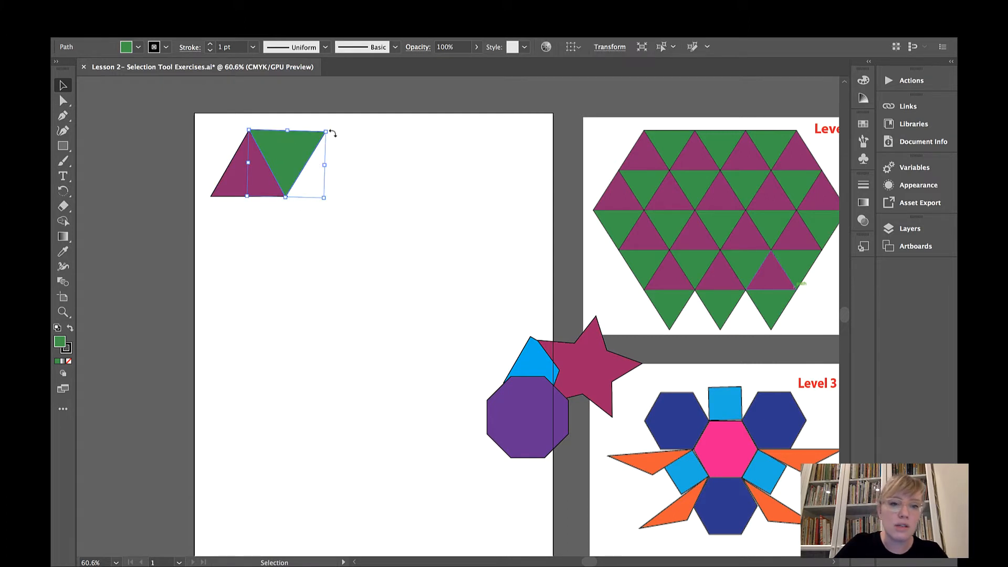
left_click_drag(330, 135, 331, 133)
left_click(384, 178)
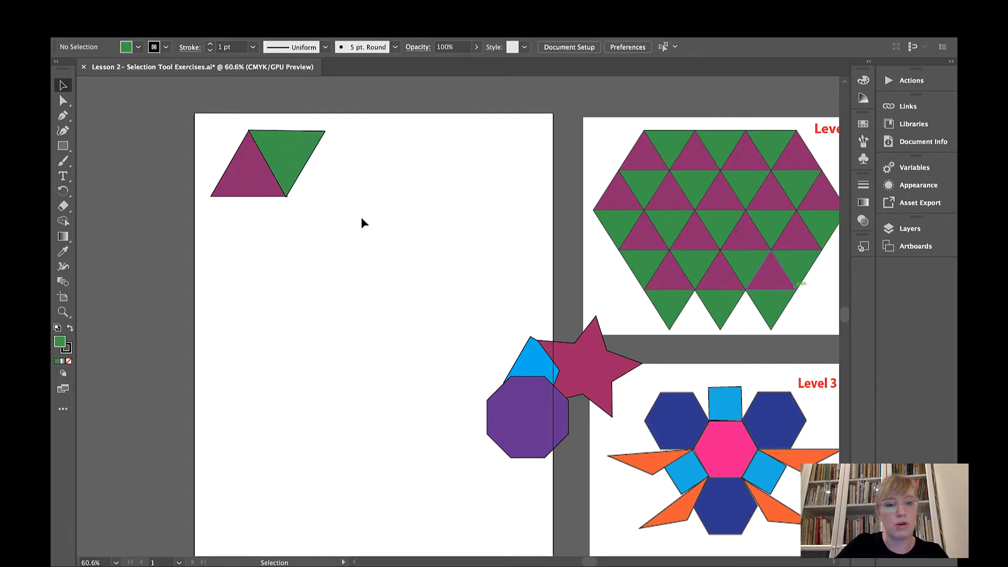
left_click_drag(289, 161, 290, 163)
left_click(335, 197)
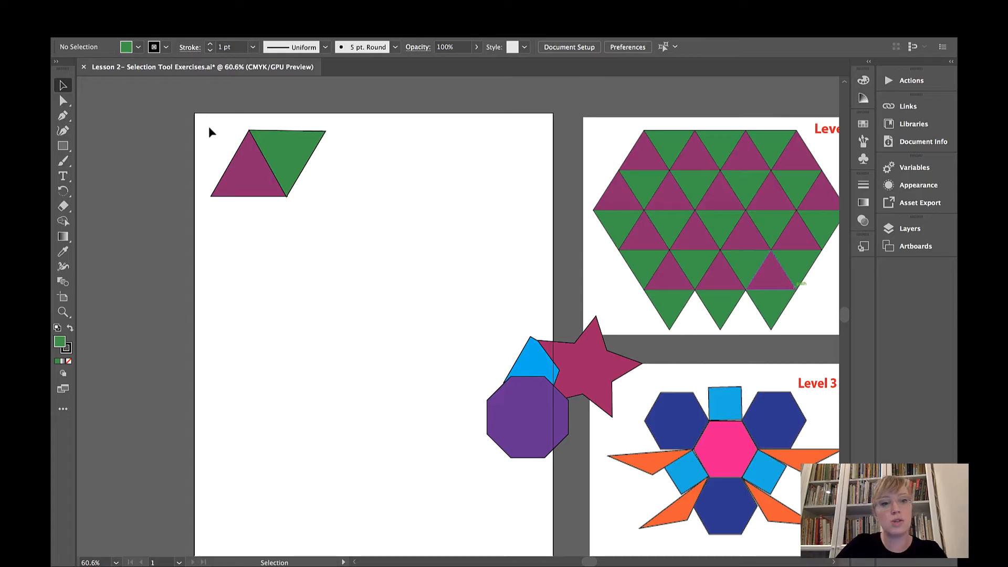
- Duplicate the joined magenta and green triangle pair and fit the copy against the original pair's right side
left_click_drag(209, 127, 354, 228)
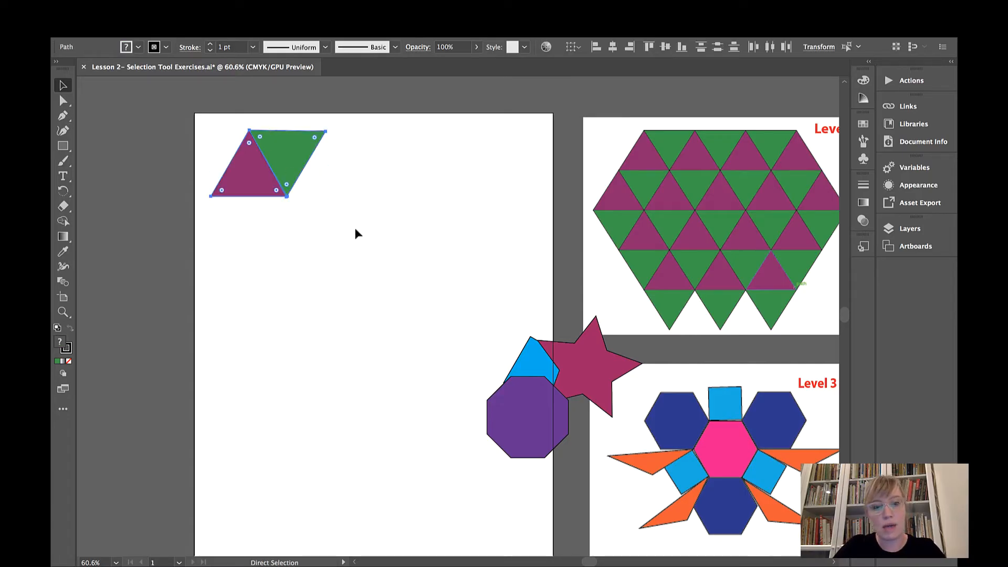
key("ctrl+c")
key("ctrl+v")
left_click_drag(466, 319, 354, 169)
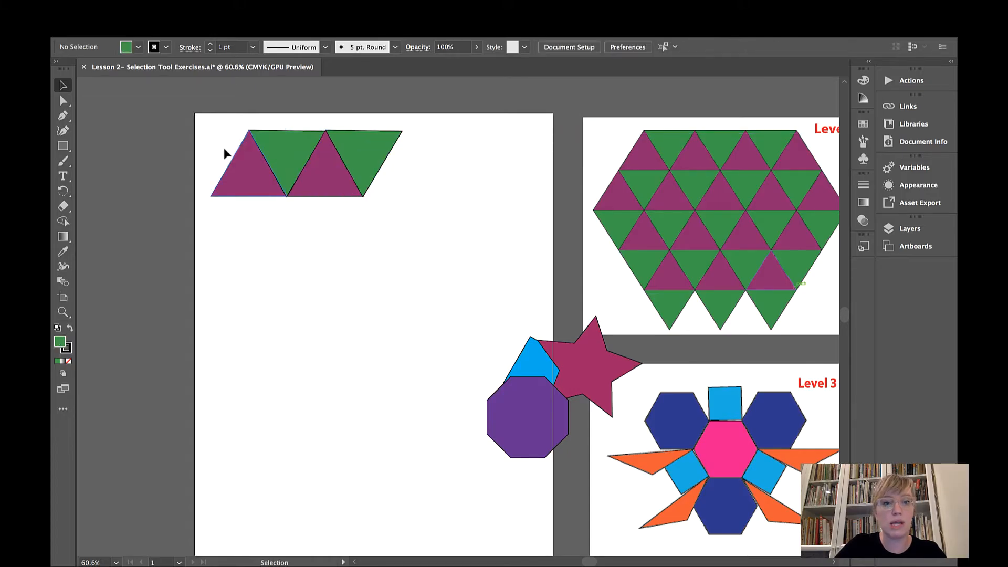
- Duplicate the whole four-triangle row, place the copy below the original row, and deselect it
left_click(276, 144, "shift")
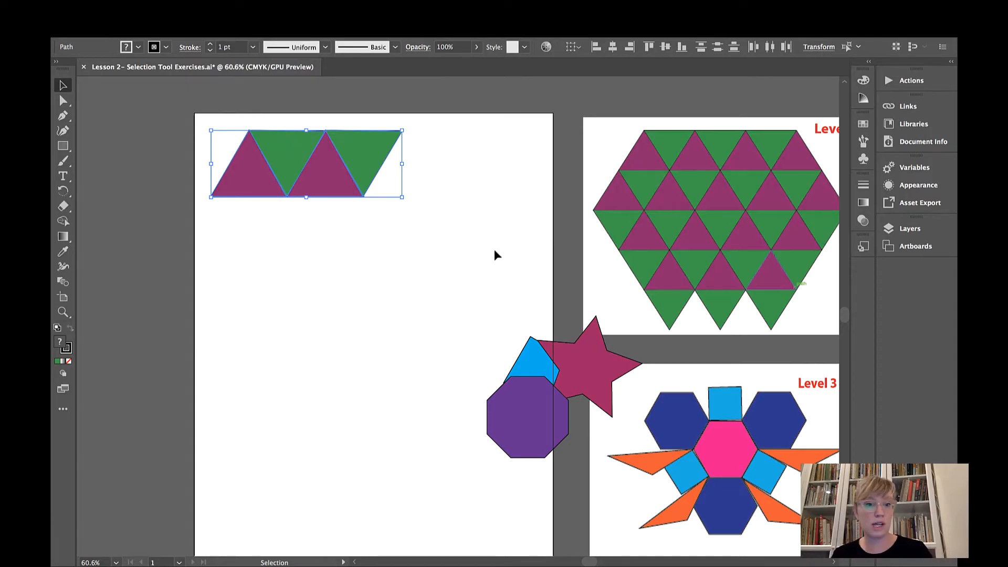
left_click(220, 122)
left_click_drag(204, 122, 427, 247)
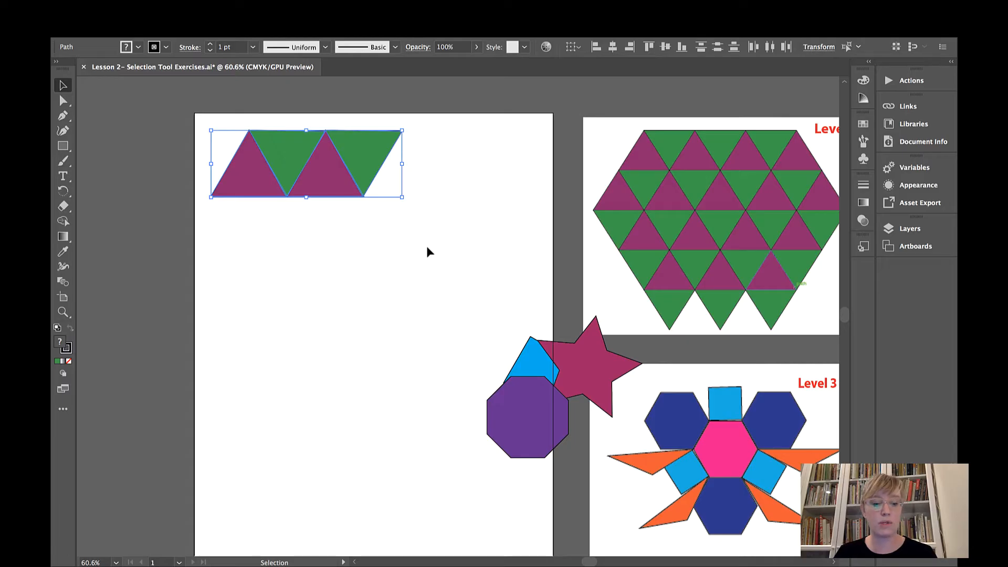
key("ctrl+c")
key("ctrl+v")
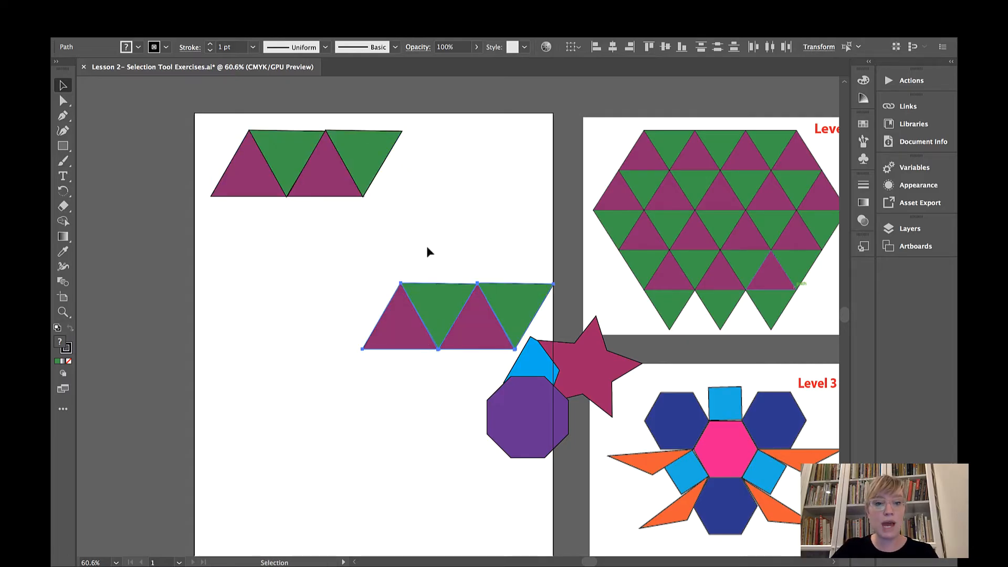
left_click_drag(437, 317, 305, 285)
left_click(455, 225)
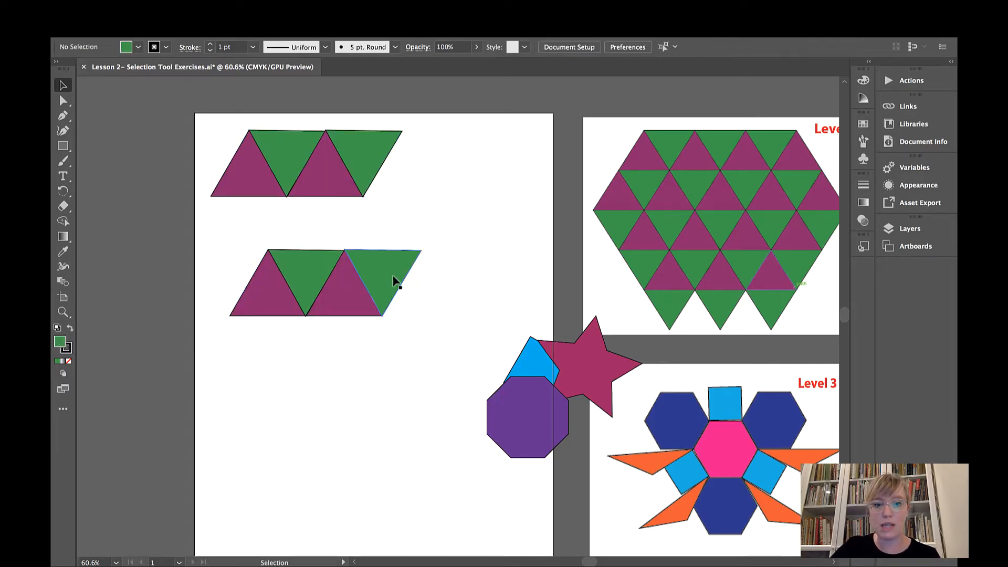
- Separate the end green triangle from the lower row, moving it up and away from the other three triangles
left_click(394, 282)
left_click(539, 228)
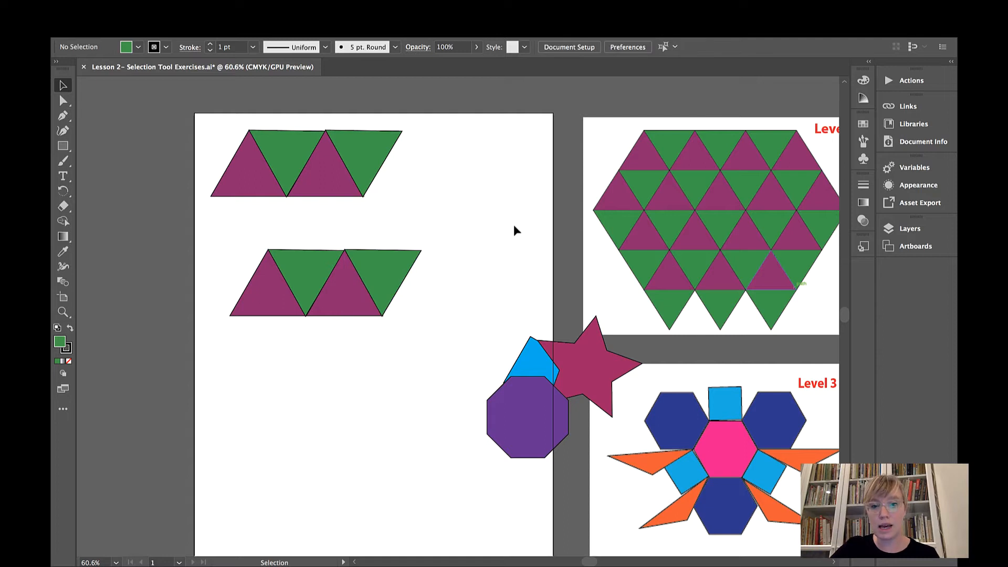
mouse_move(373, 277)
left_mouse_down()
mouse_move(443, 291)
mouse_move(387, 271)
left_mouse_up()
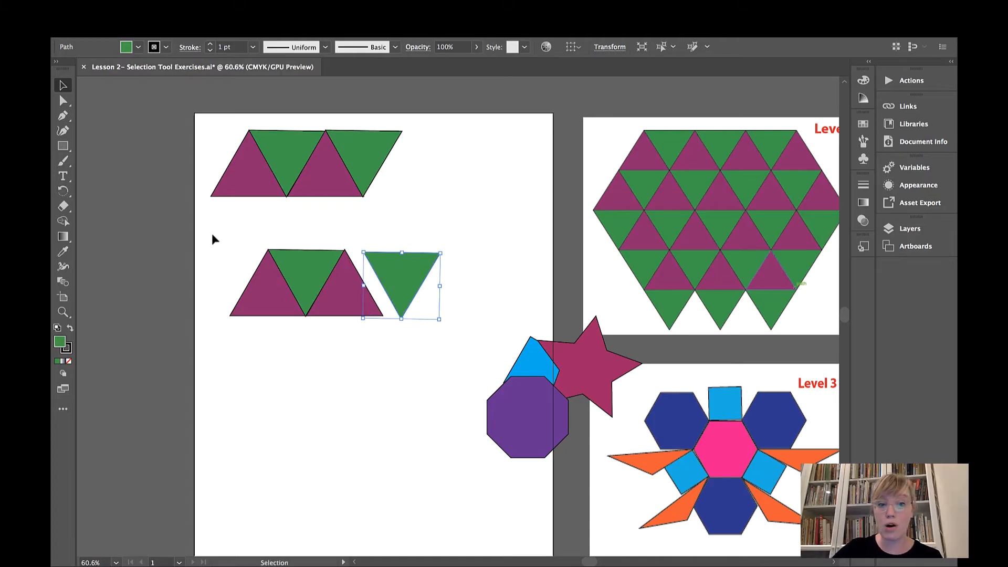
left_click_drag(212, 234, 468, 355)
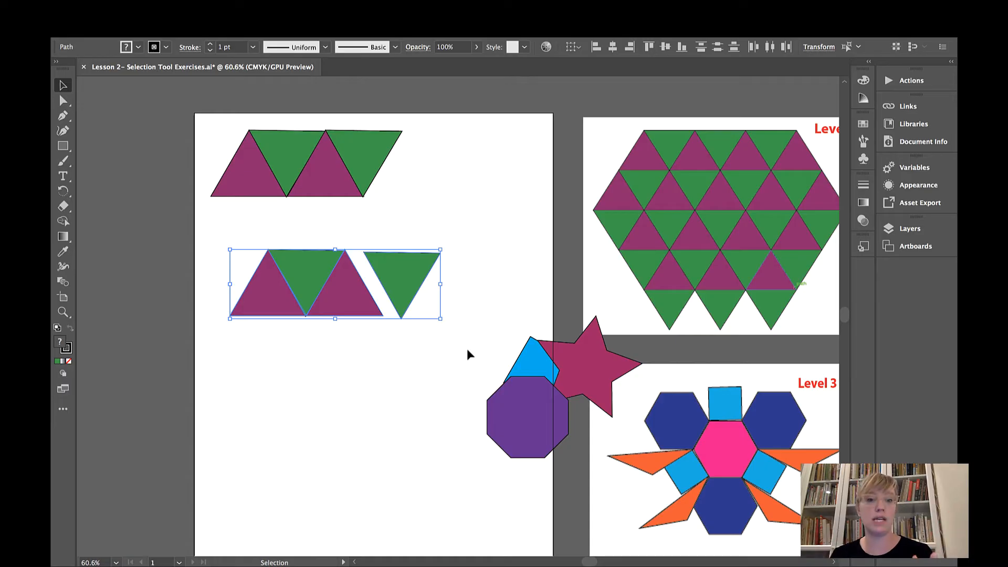
left_click_drag(344, 285, 471, 272)
left_click(376, 373)
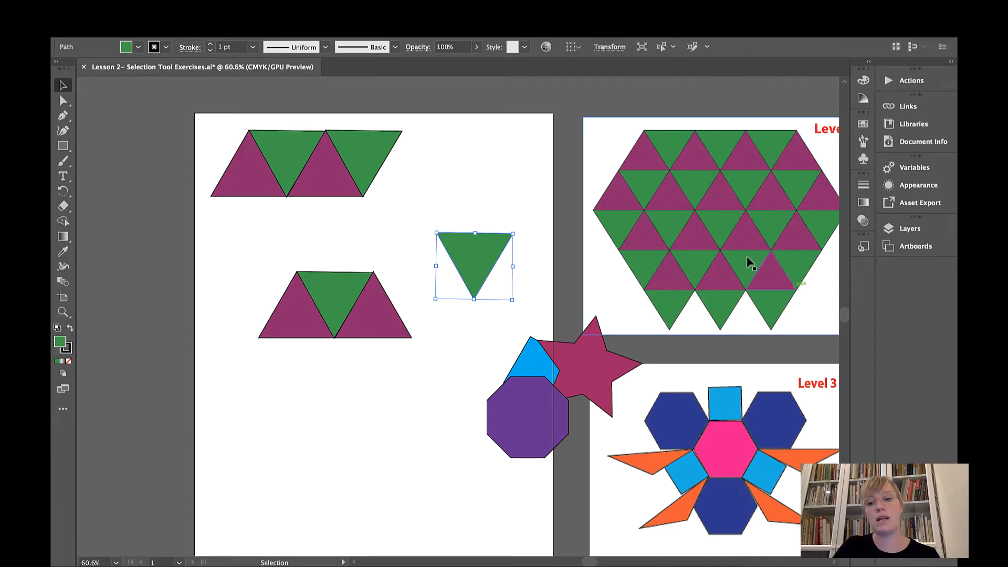
- Move the magenta star below the lower triangle row, duplicate it, and nest a smaller copy inside it like the Level 2 stars
scroll(750, 262, "right", 2)
scroll(750, 262, "right", 5)
scroll(750, 262, "down", 1)
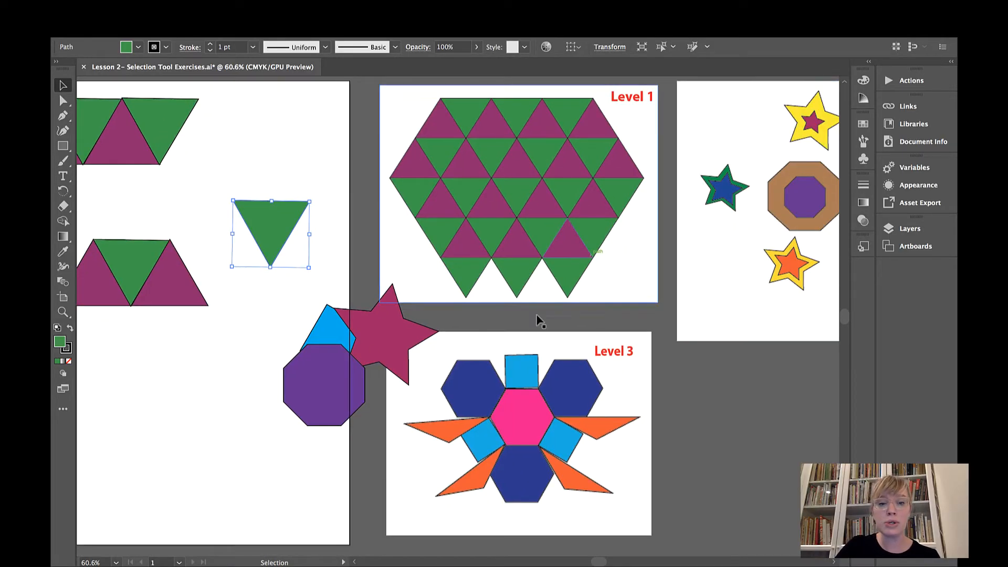
left_click_drag(374, 358, 131, 373)
scroll(261, 403, "left", 3)
scroll(261, 403, "up", 1)
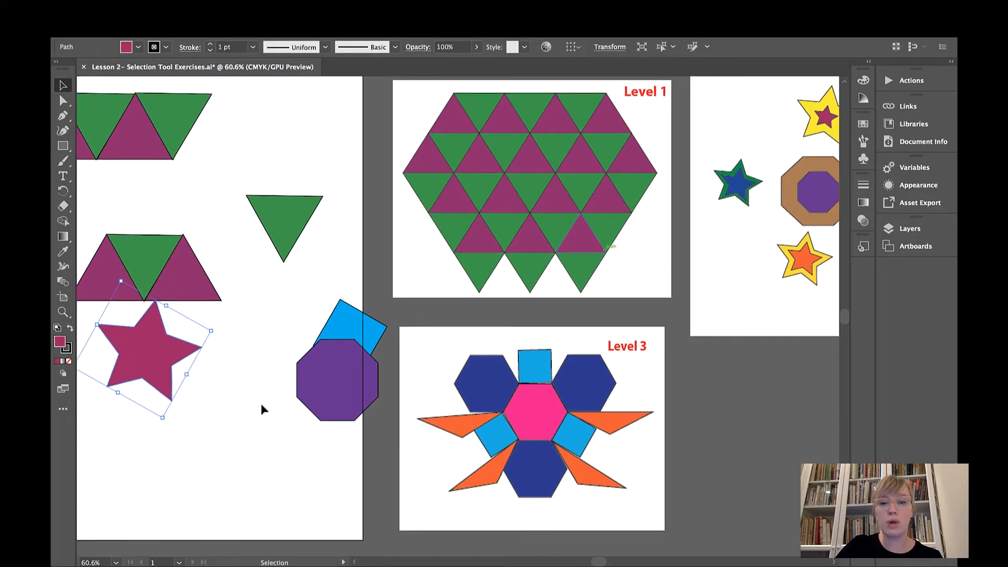
left_click_drag(233, 395, 432, 338)
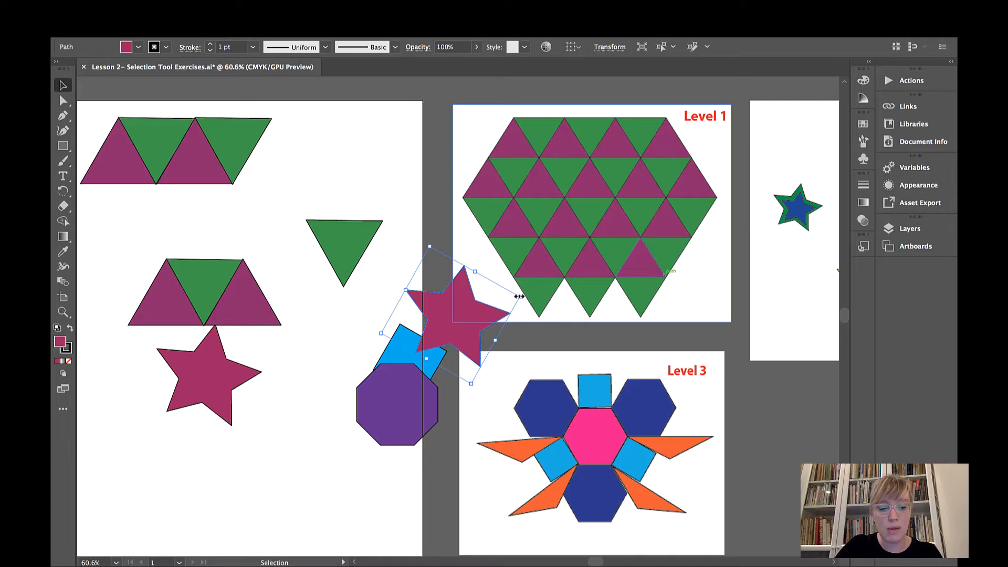
left_click_drag(518, 297, 210, 373)
- Stretch the separate green triangle wider and flatten its height to resemble the thin orange triangles in the Level 3 figure
scroll(419, 321, "right", 5)
scroll(418, 321, "right", 2)
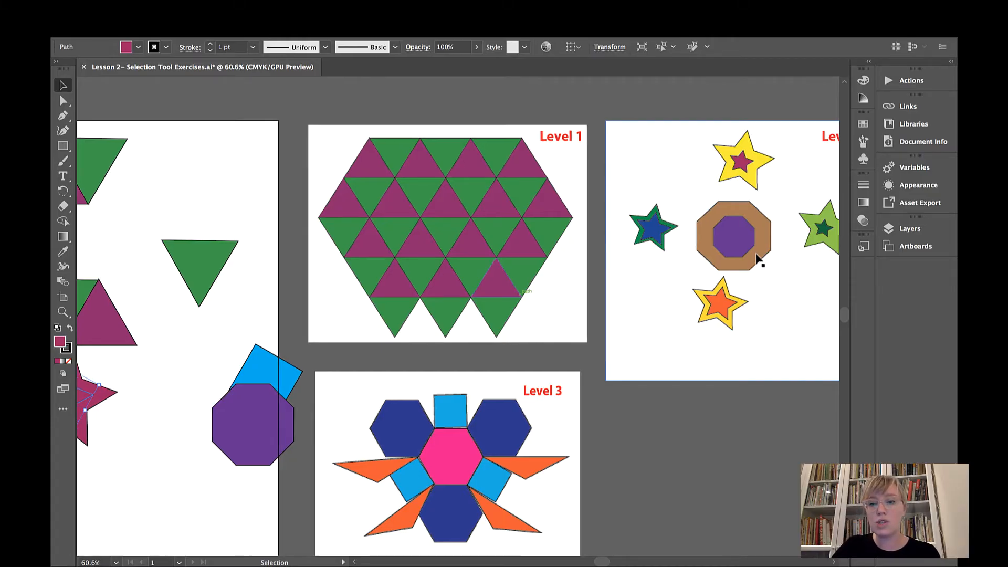
scroll(757, 260, "right", 2)
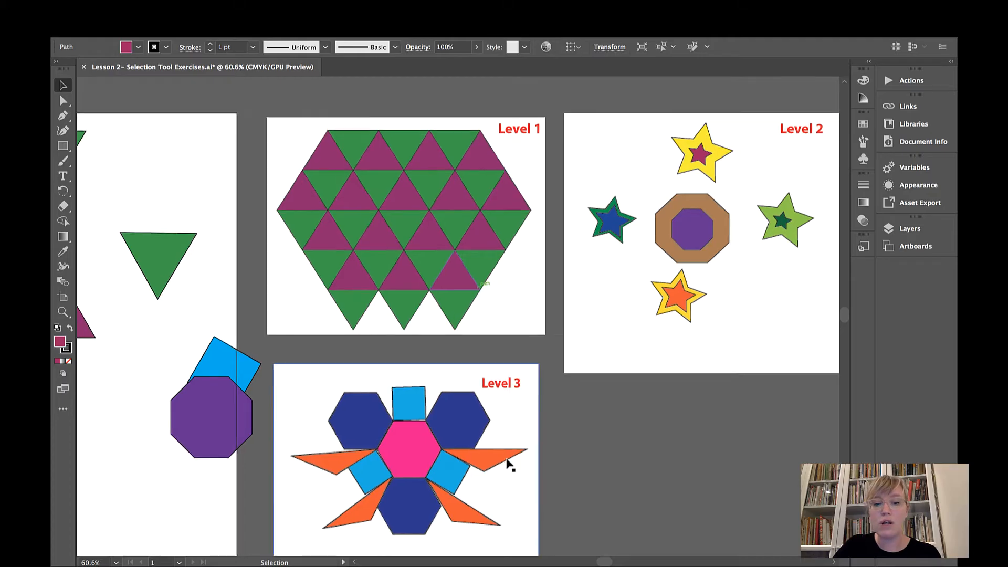
scroll(508, 461, "left", 8)
scroll(508, 461, "down", 2)
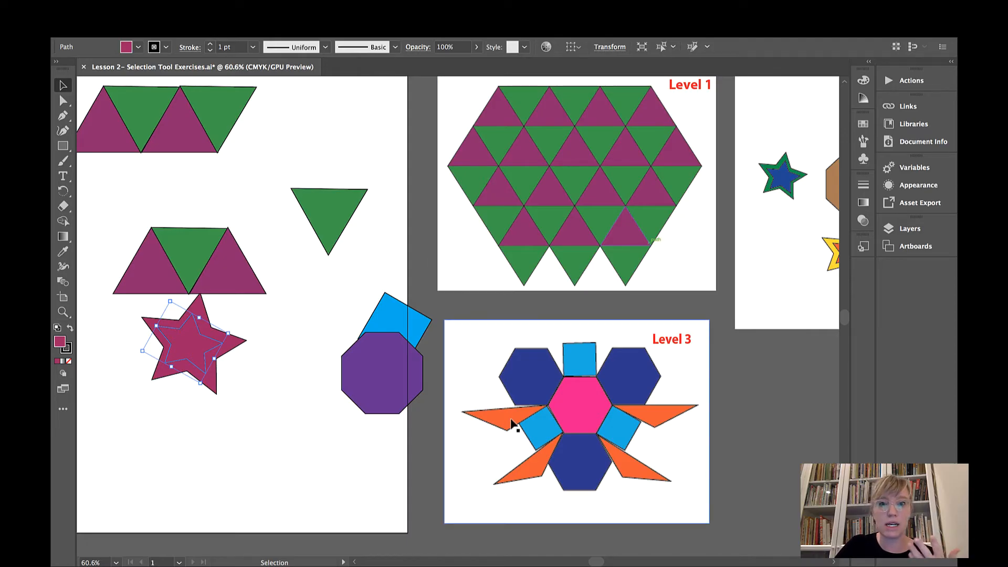
left_click(326, 226)
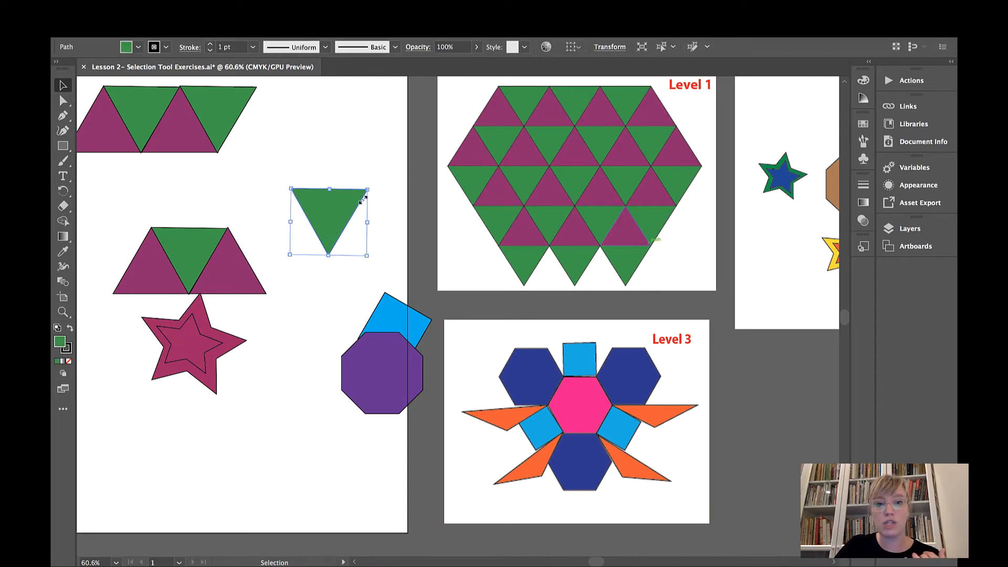
left_click_drag(366, 190, 401, 194)
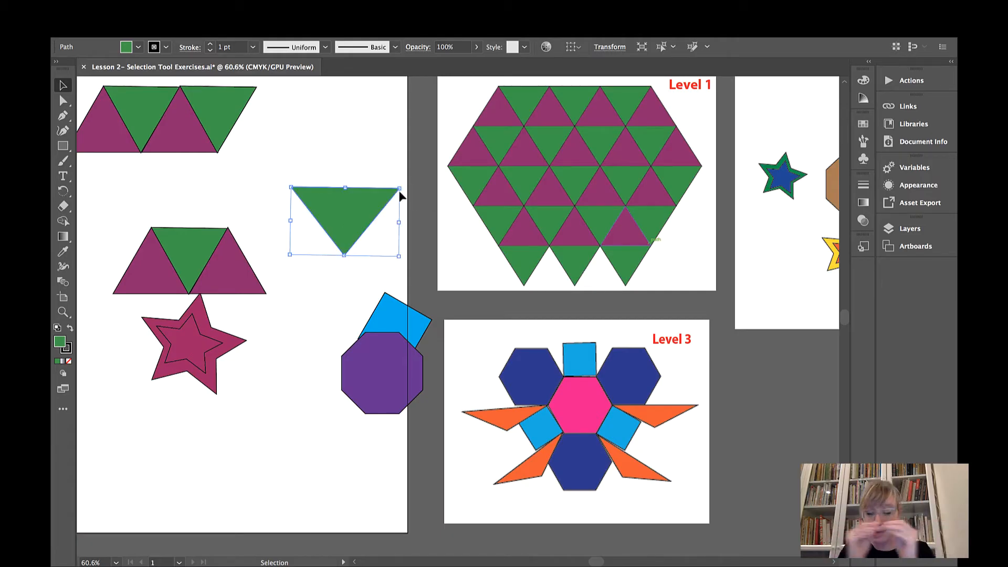
left_click_drag(344, 255, 344, 210)
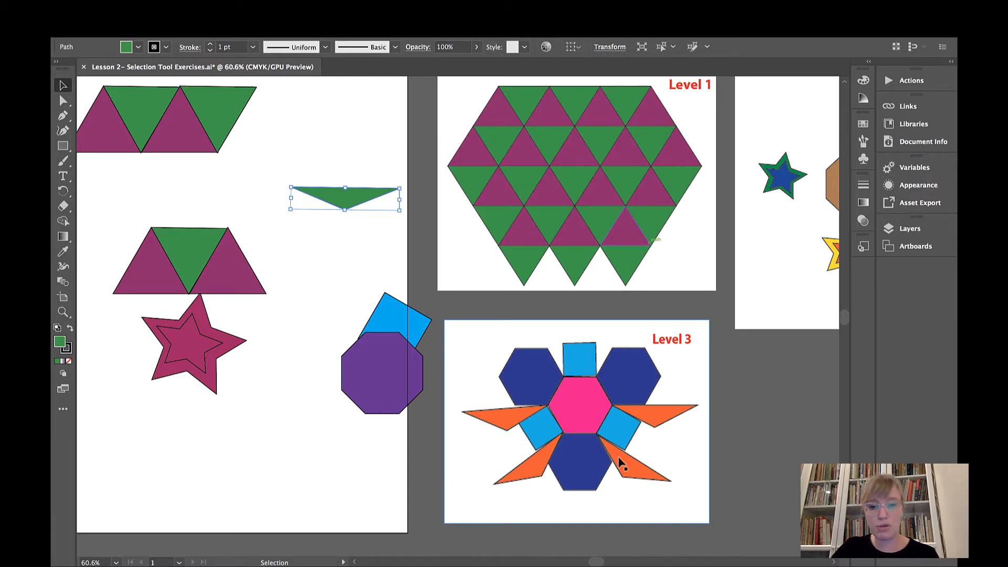
scroll(585, 443, "right", 3)
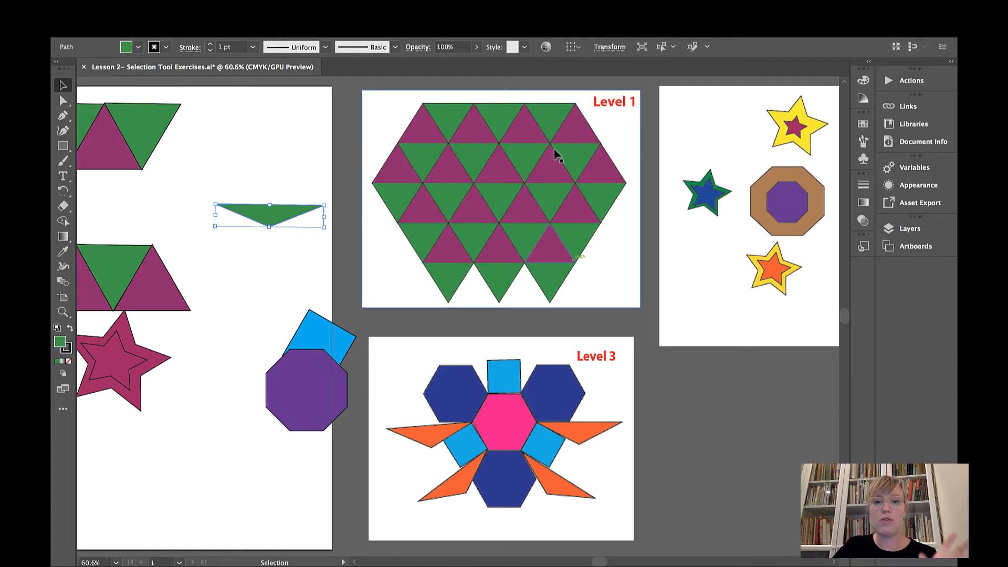
scroll(222, 232, "left", 3)
scroll(221, 231, "left", 1)
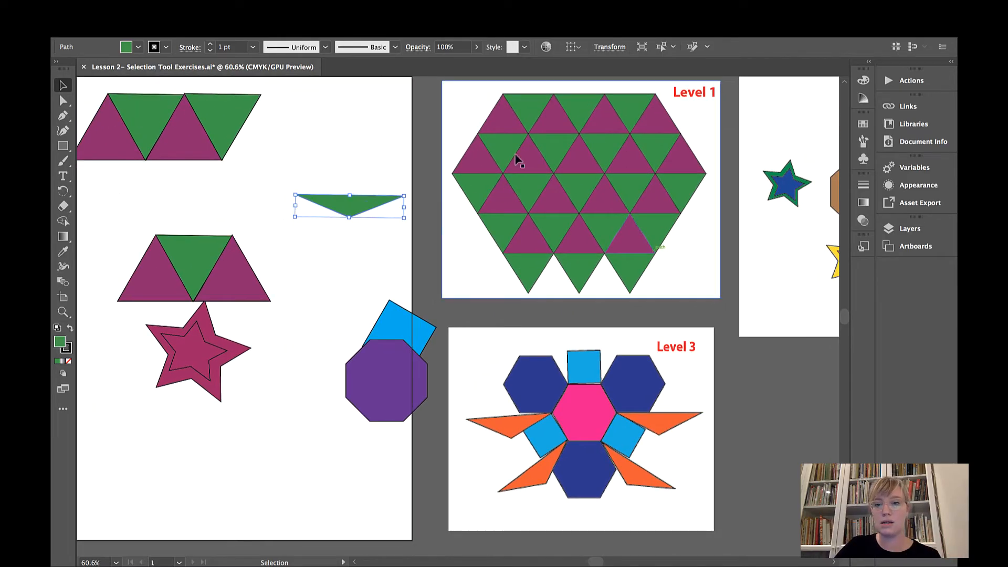
scroll(466, 400, "left", 4)
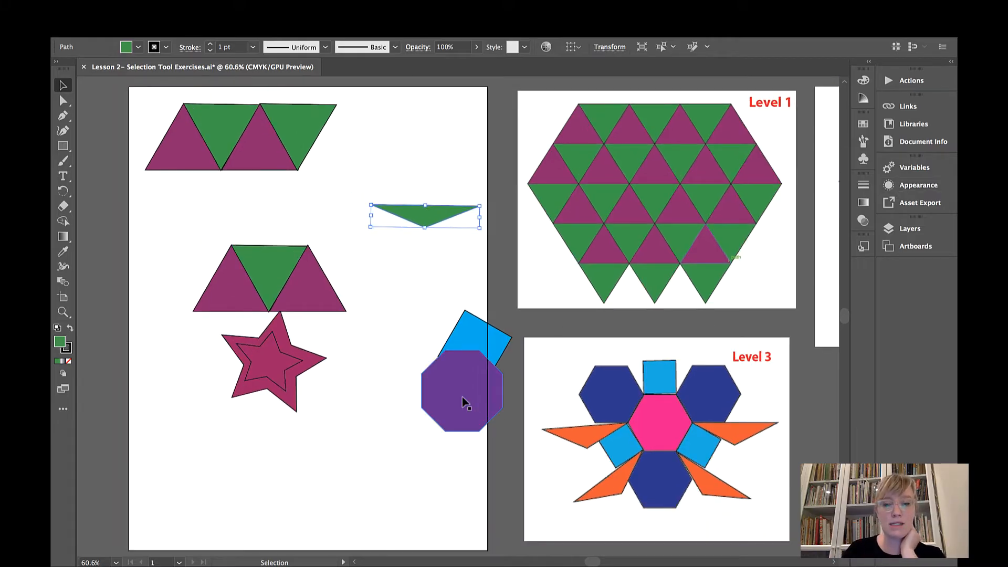
left_click(144, 8)
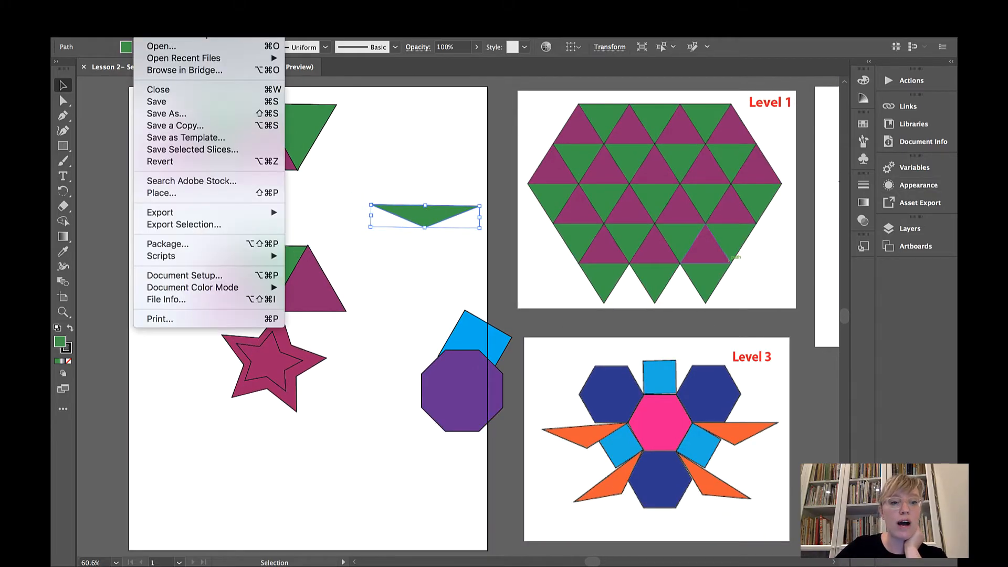
mouse_move(196, 212)
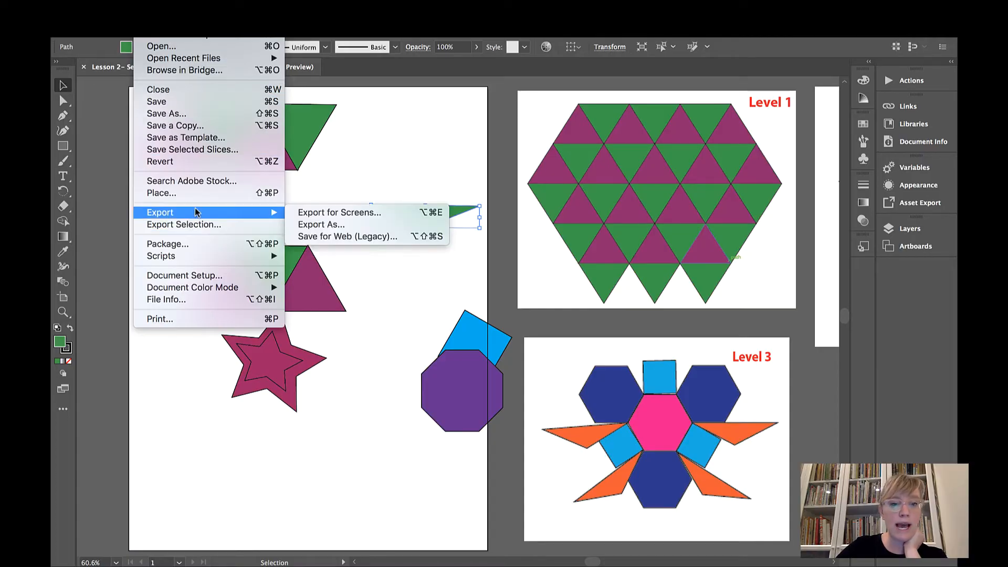
left_click(339, 225)
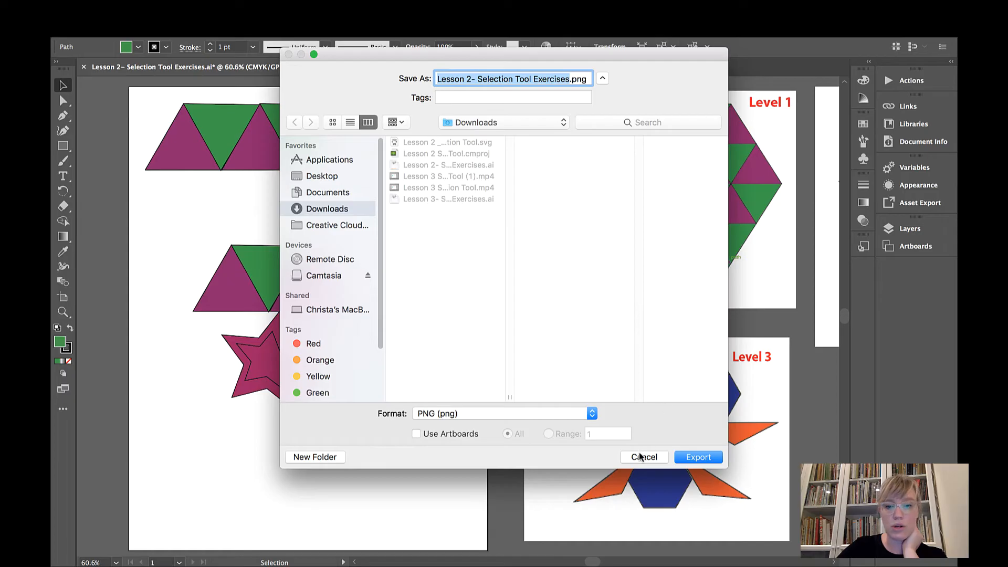
left_click(590, 413)
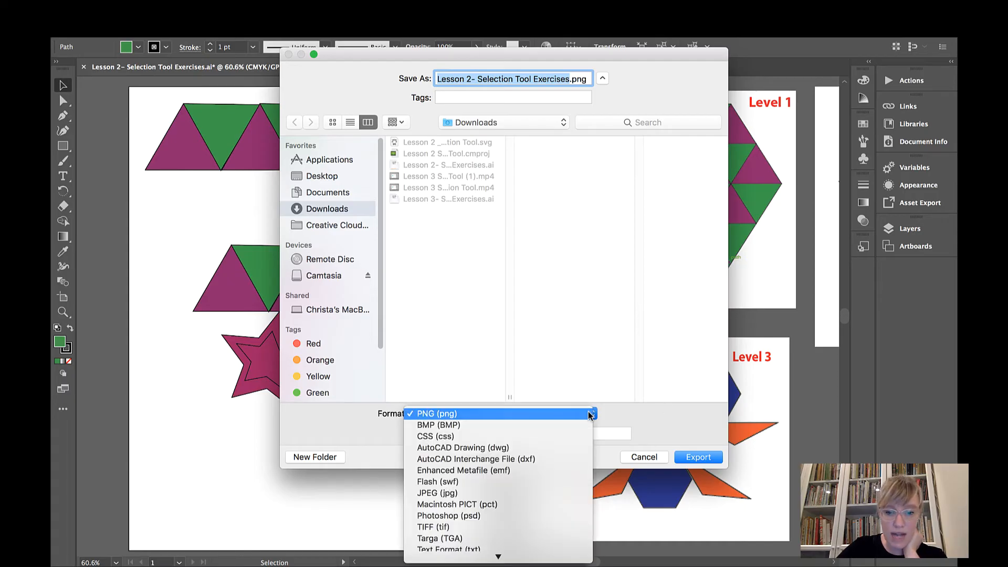
scroll(531, 522, "down", 2)
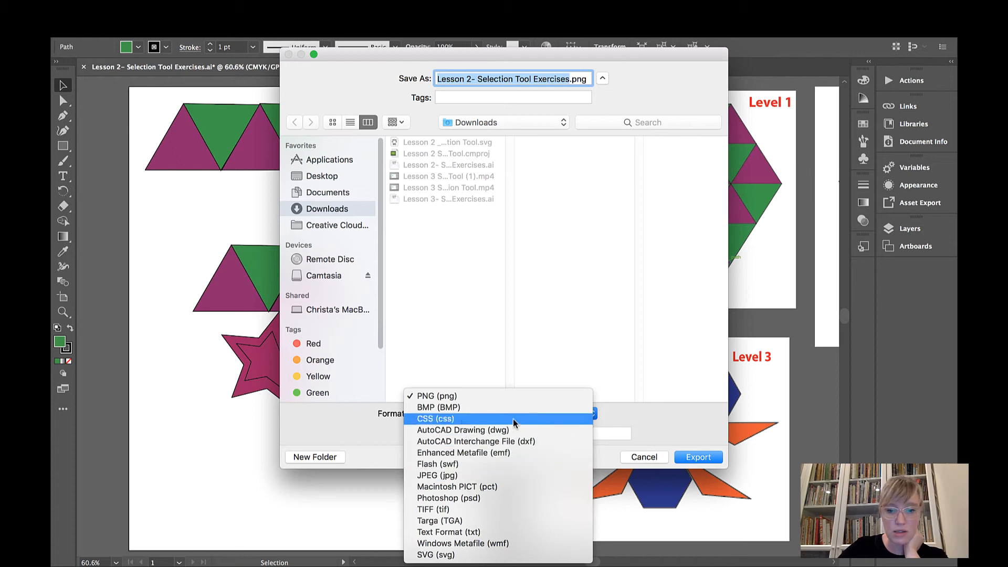
left_click(507, 337)
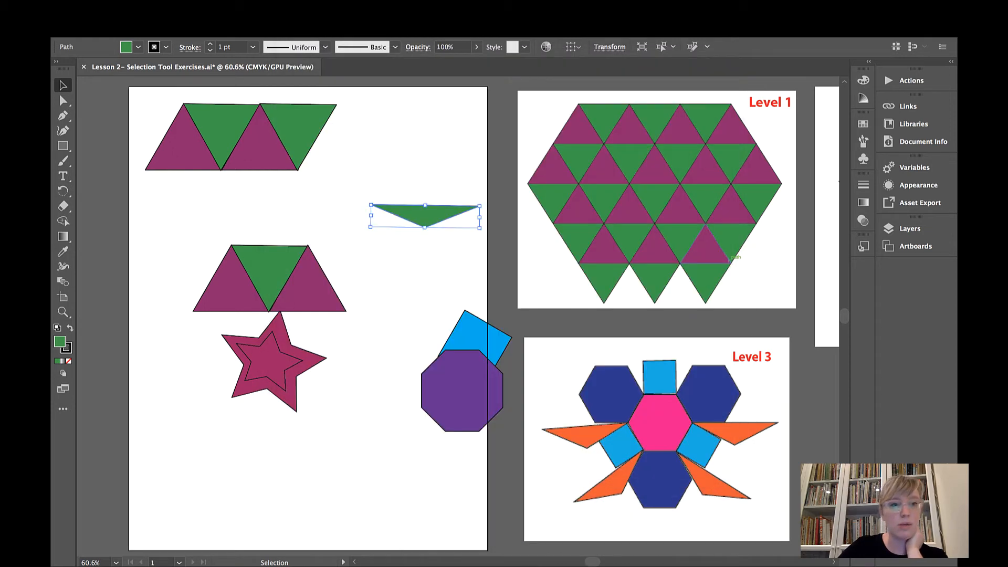
- Save the document to Downloads in Adobe PDF format as Lesson 2- Selection Tool Exercises.pdf, using the Illustrator Default preset
left_click(71, 32)
left_click(71, 31)
left_click(147, 31)
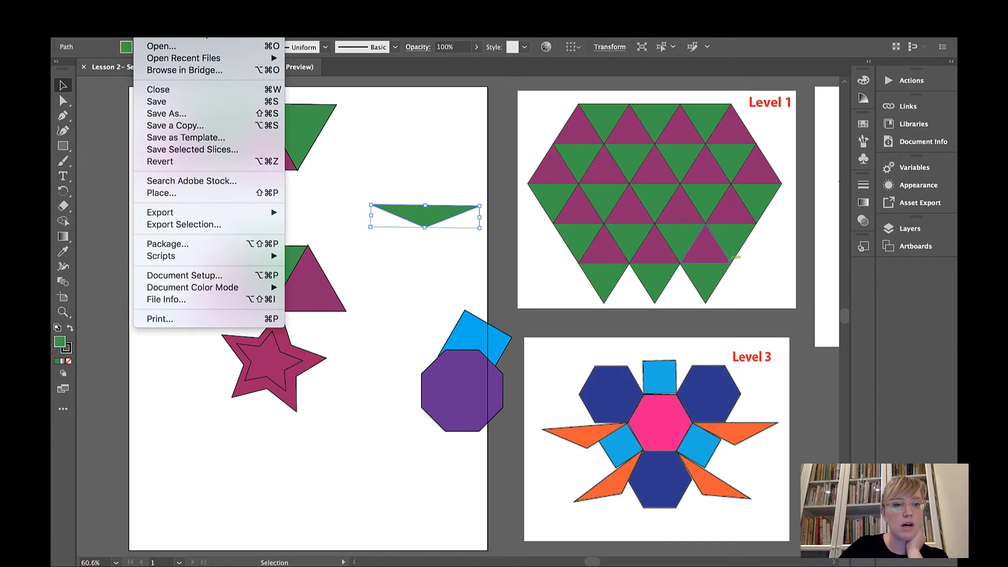
left_click(181, 115)
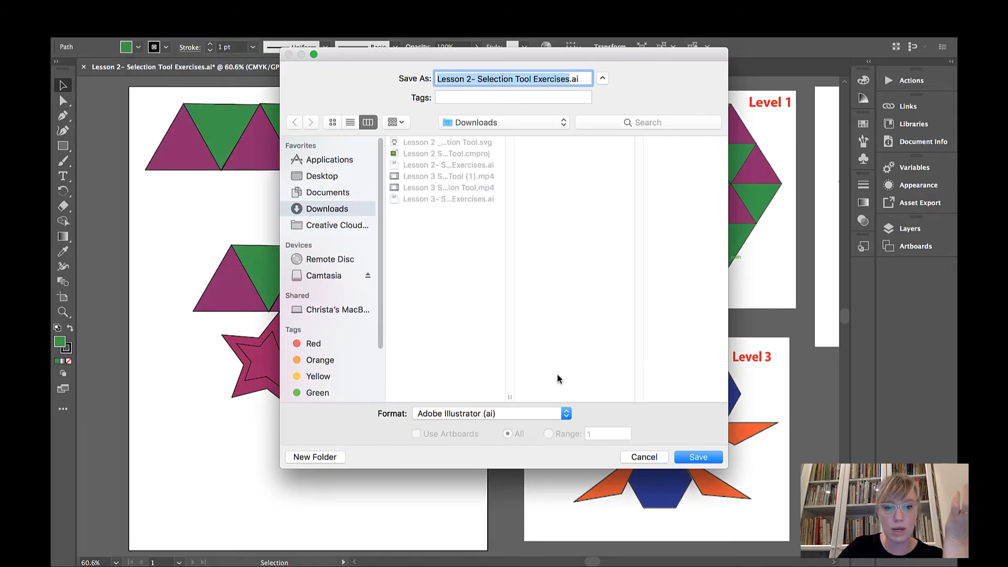
left_click(566, 415)
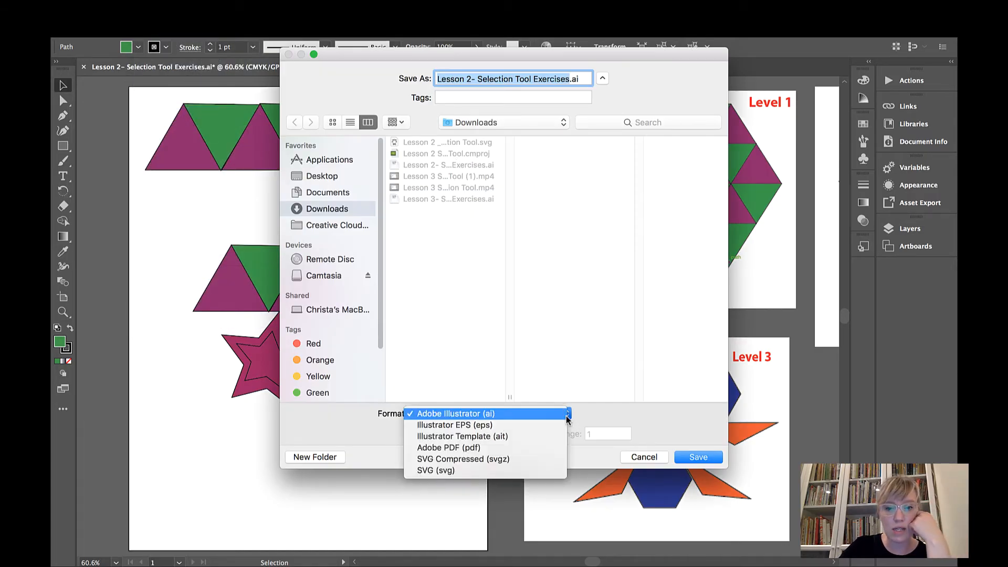
left_click(561, 453)
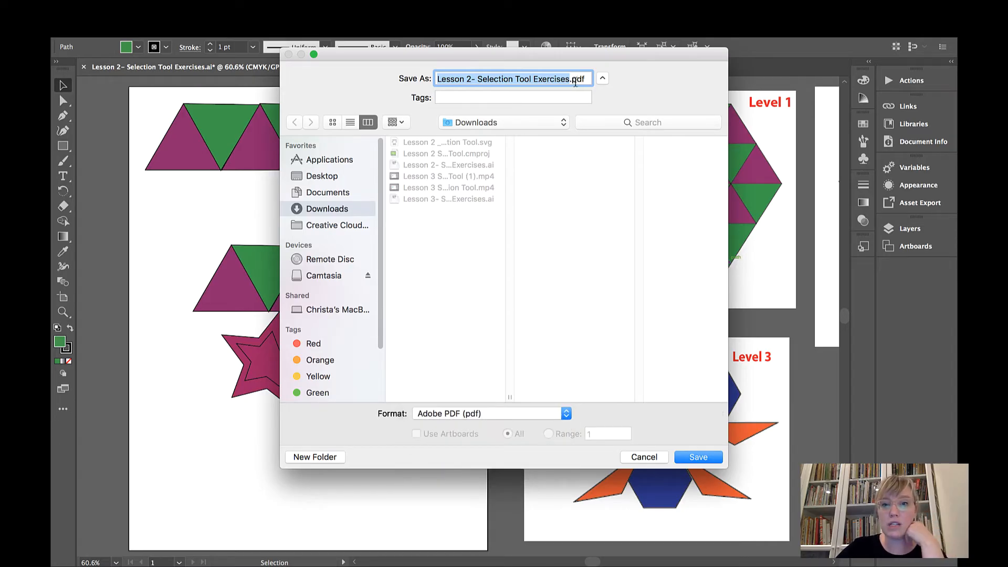
left_click(698, 457)
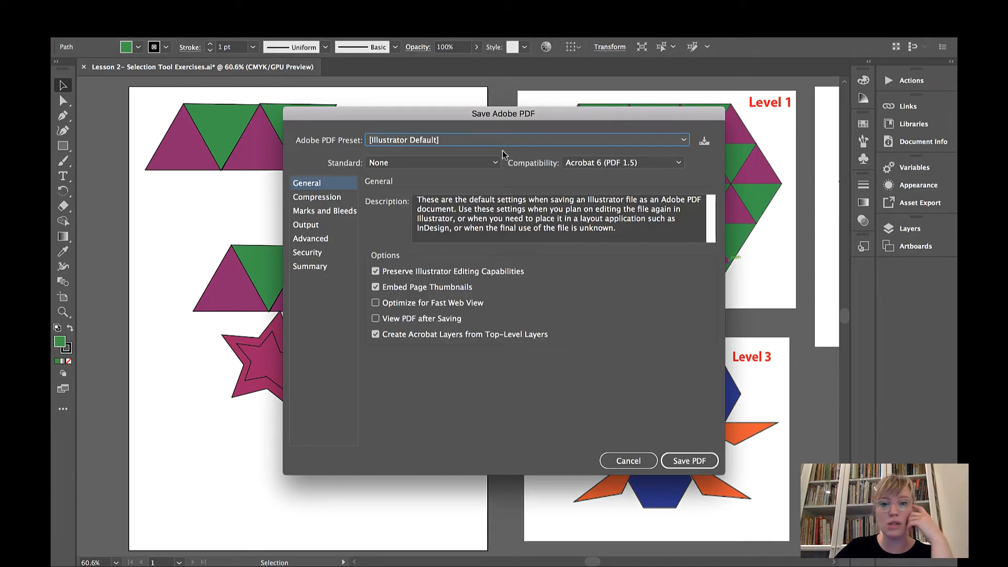
left_click(689, 461)
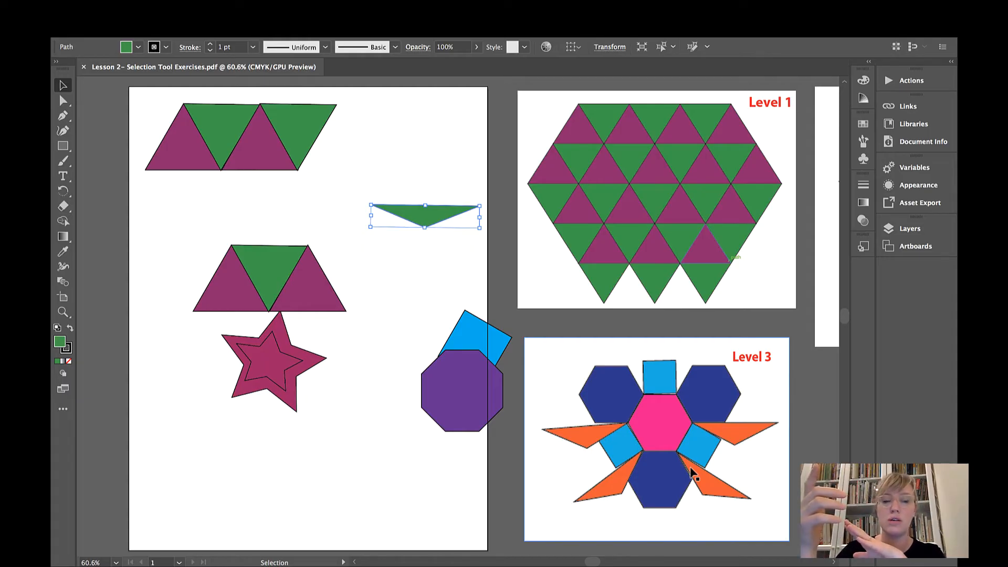
- Switch to Chrome, open the Lesson 2 assignment's Gravit Designer link in an incognito window, and view the template's two pages
key("ctrl+Up")
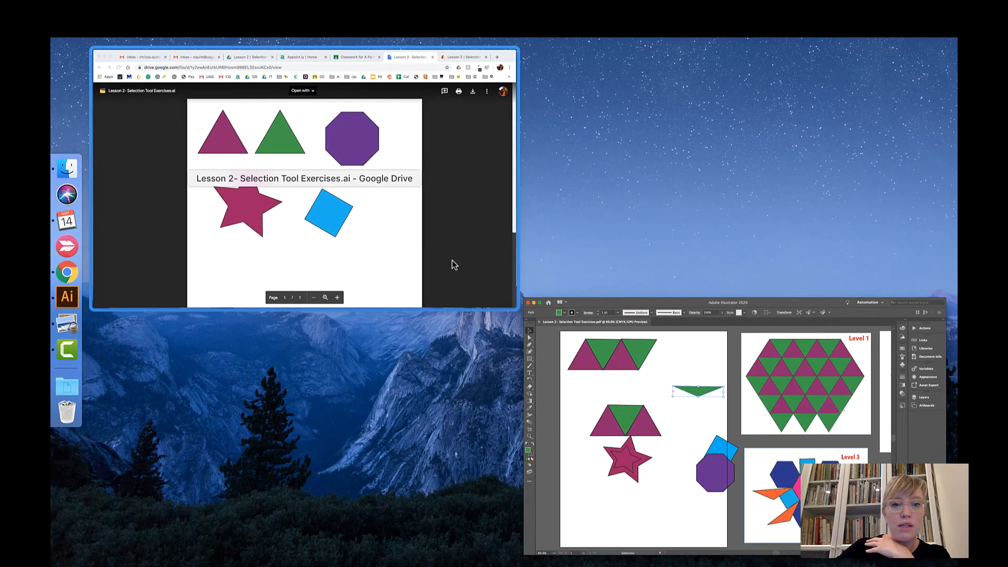
left_click(452, 260)
left_click(577, 41)
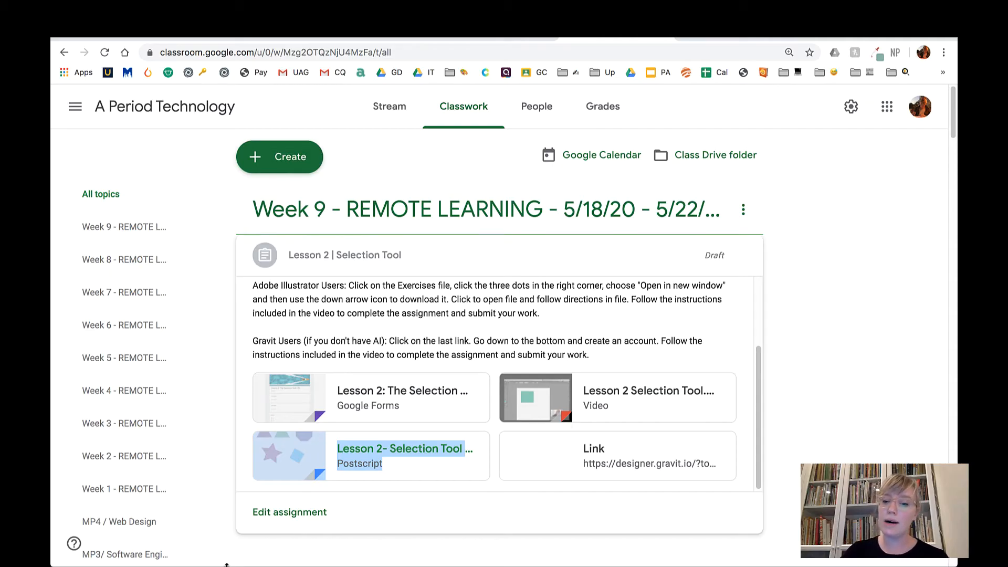
right_click(596, 455)
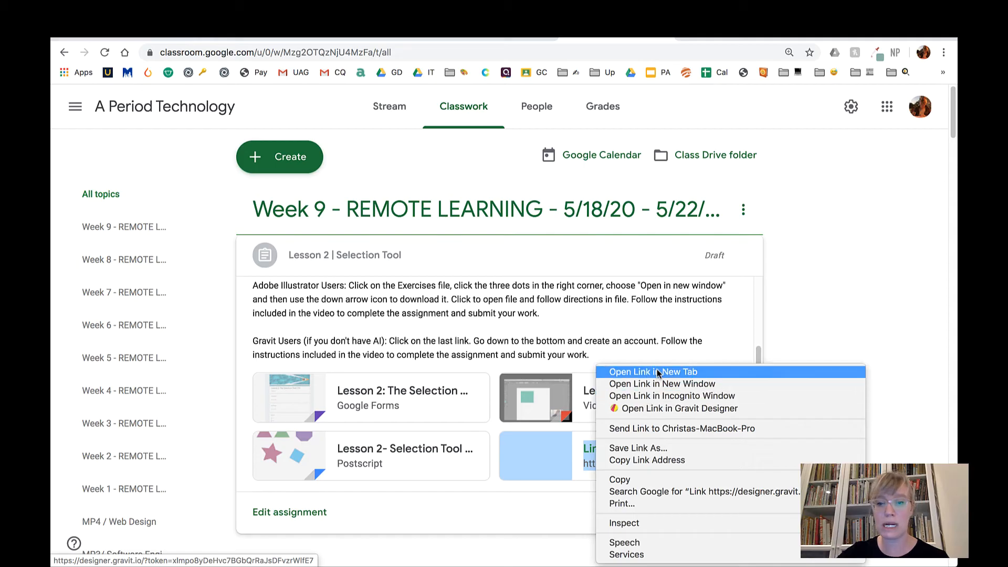
left_click(658, 397)
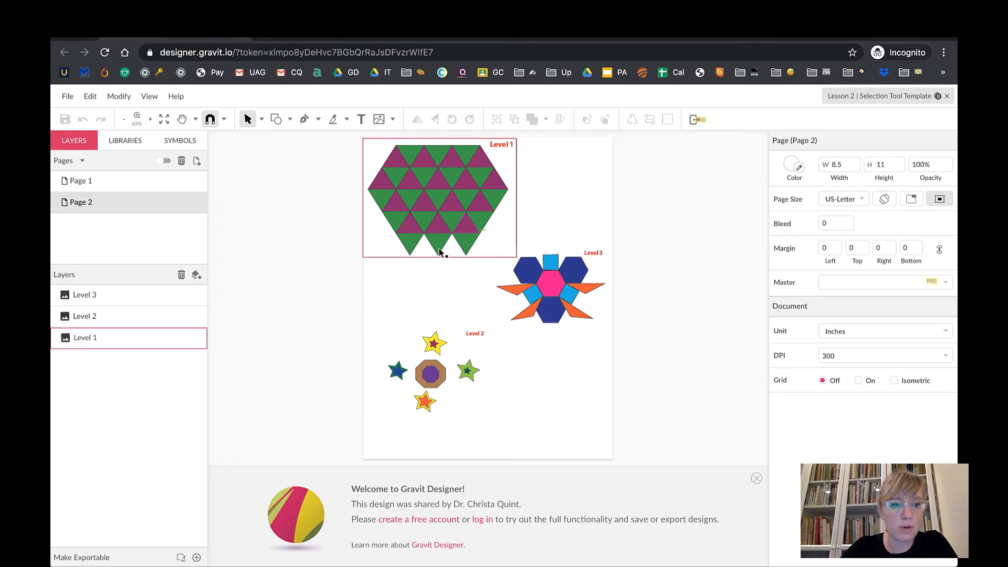
left_click(85, 182)
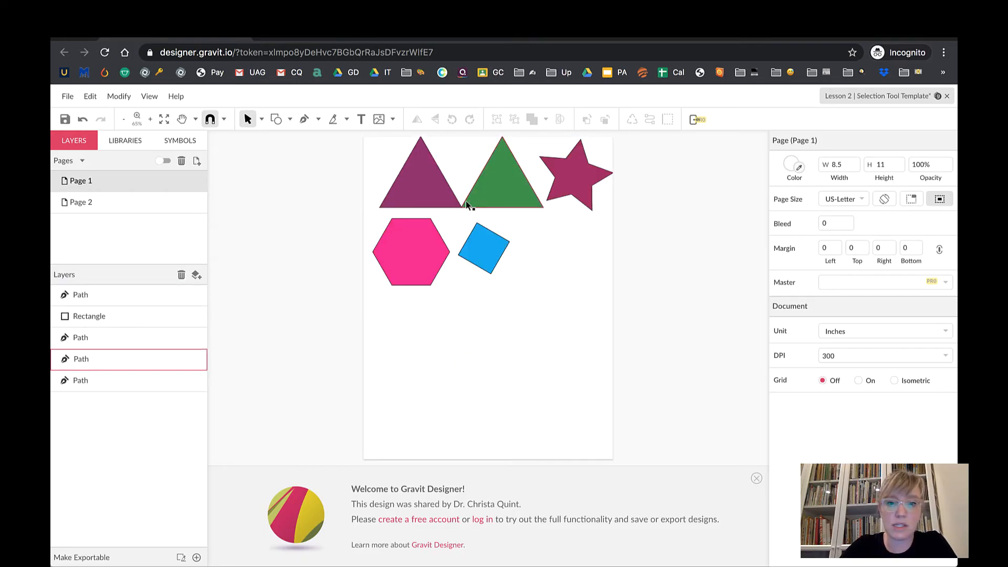
left_click(99, 202)
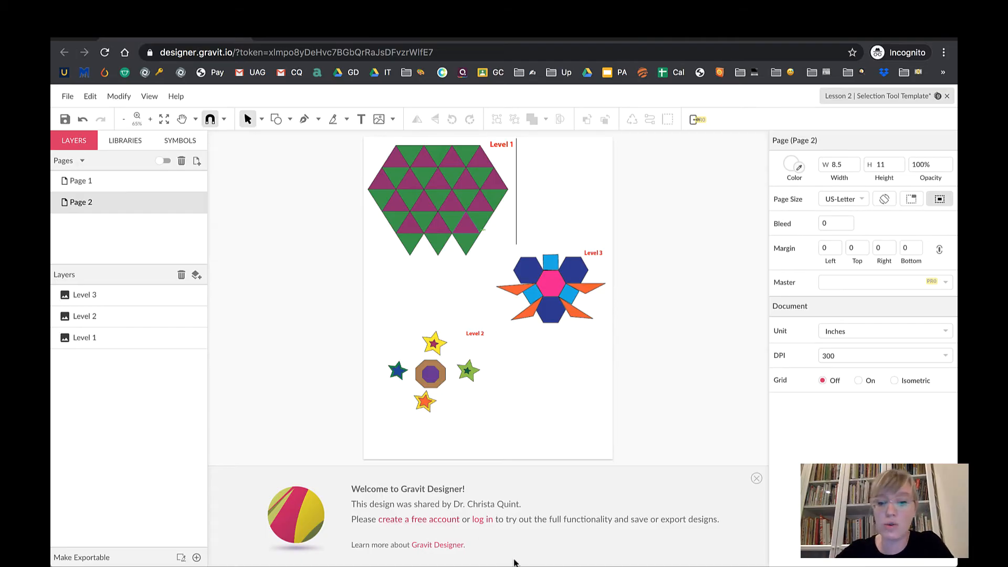
- Examine the Gravit account creation form and its Google sign-in option, closing both without signing in
left_click(444, 522)
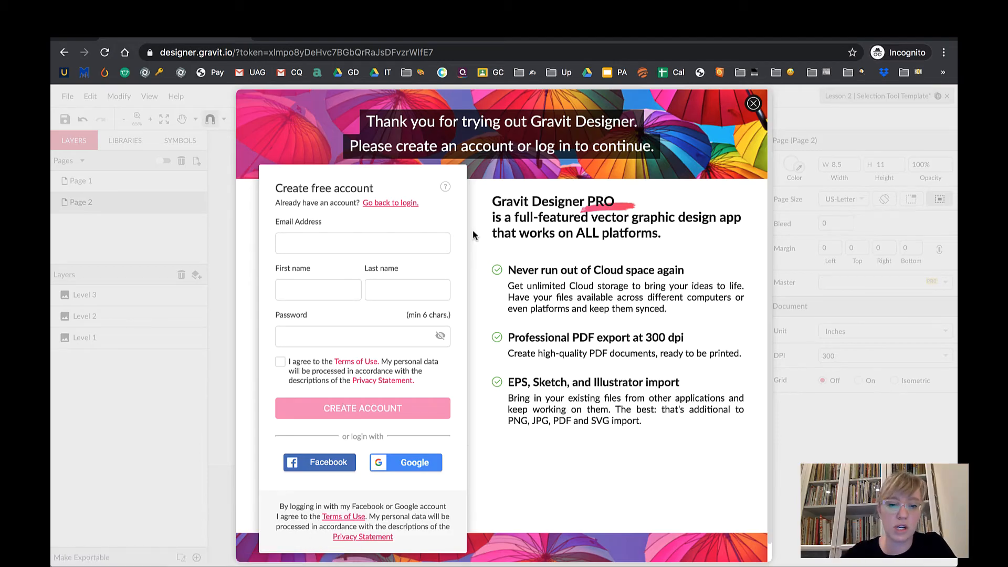
left_click(414, 463)
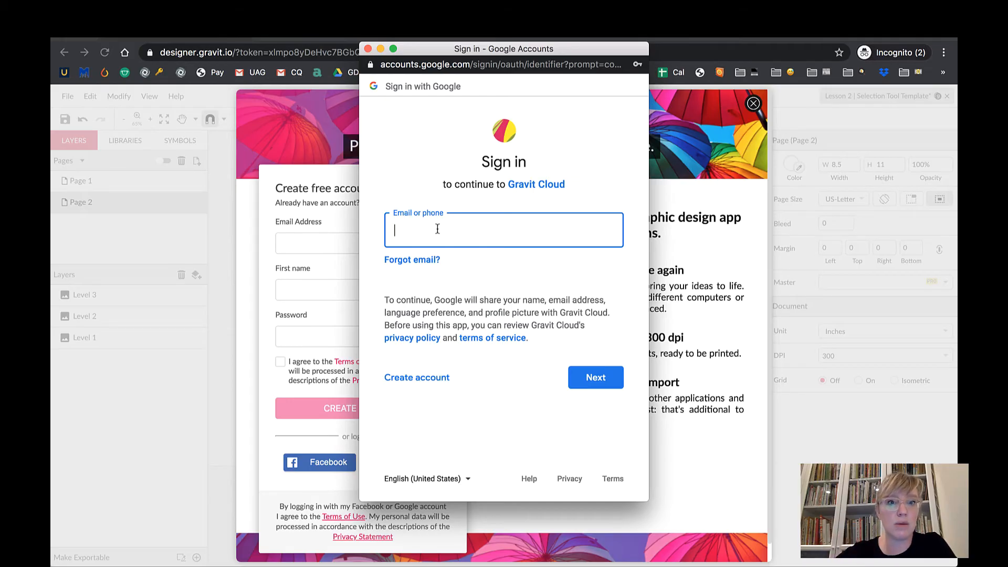
left_click(368, 48)
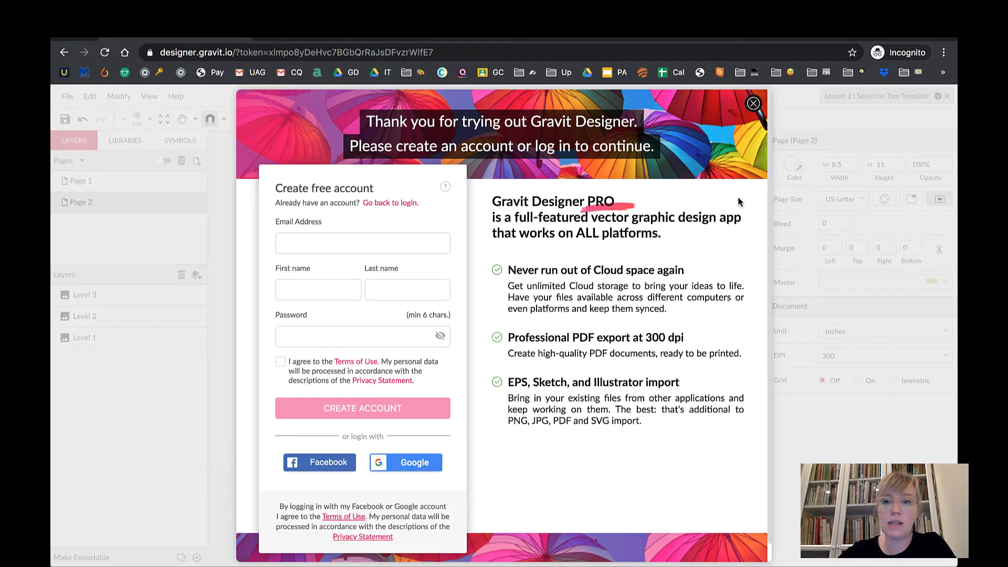
left_click(754, 103)
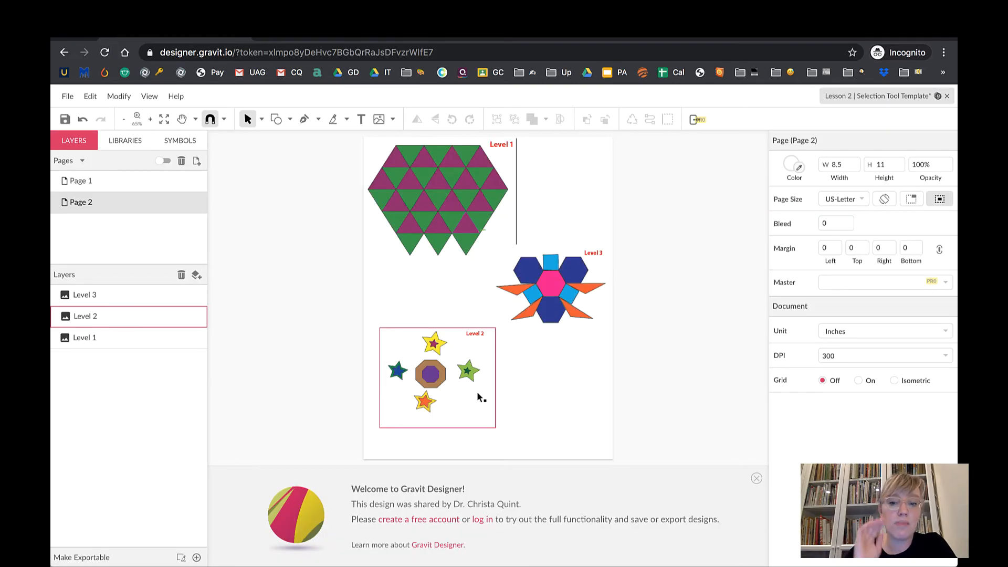
- Dismiss the welcome banner and set the canvas to show Page 1 and Page 2 together
left_click(757, 478)
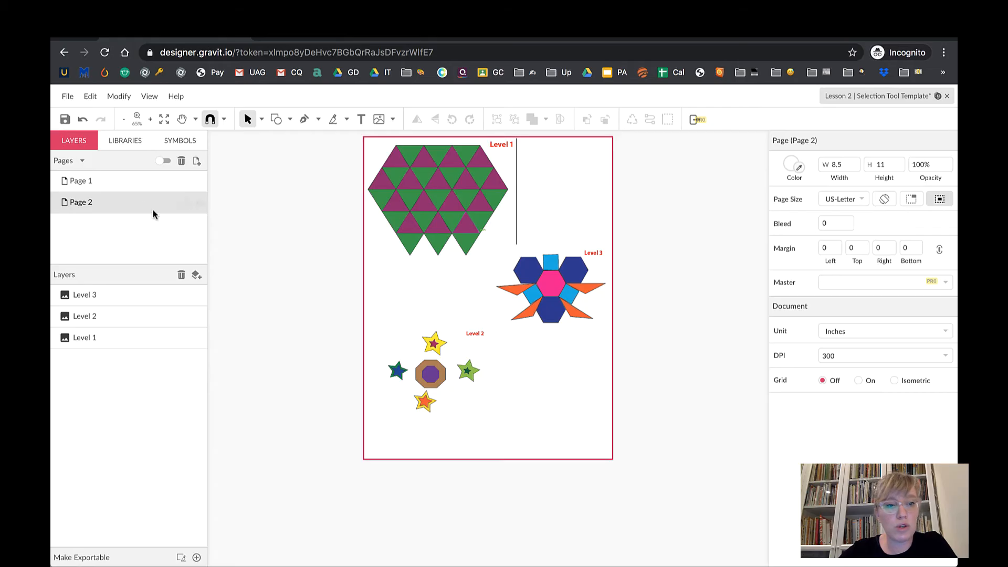
left_click(76, 182)
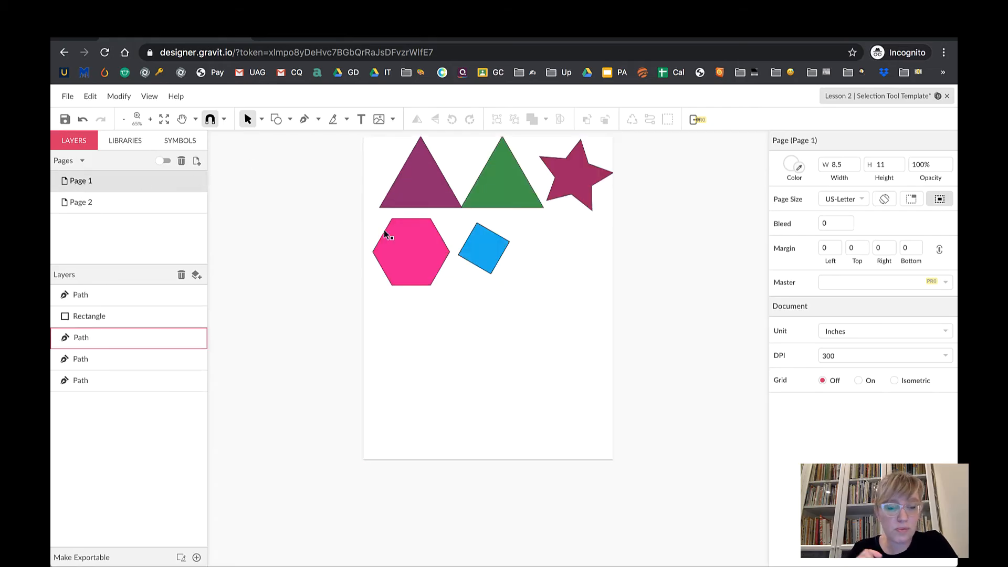
left_click(106, 202)
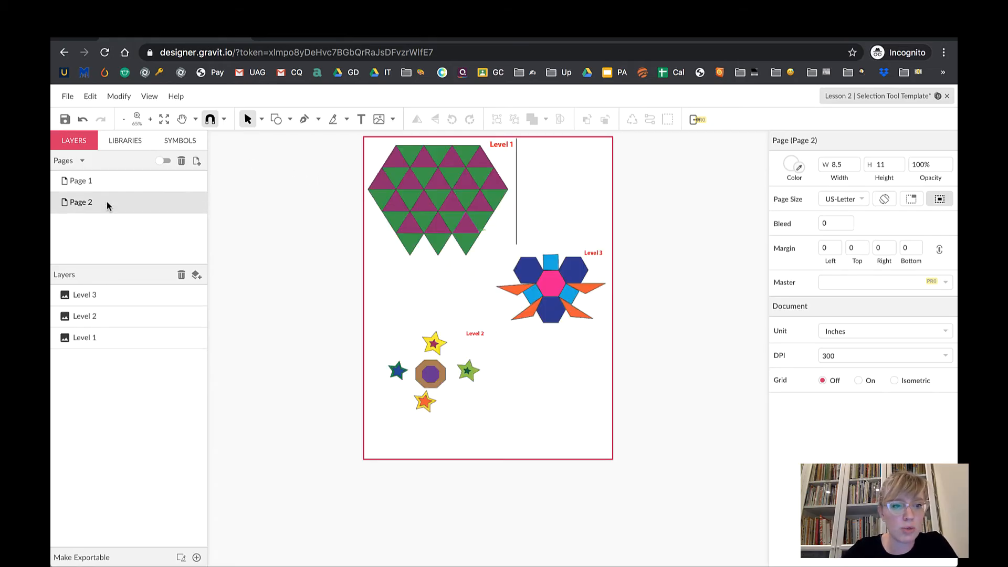
left_click(164, 162)
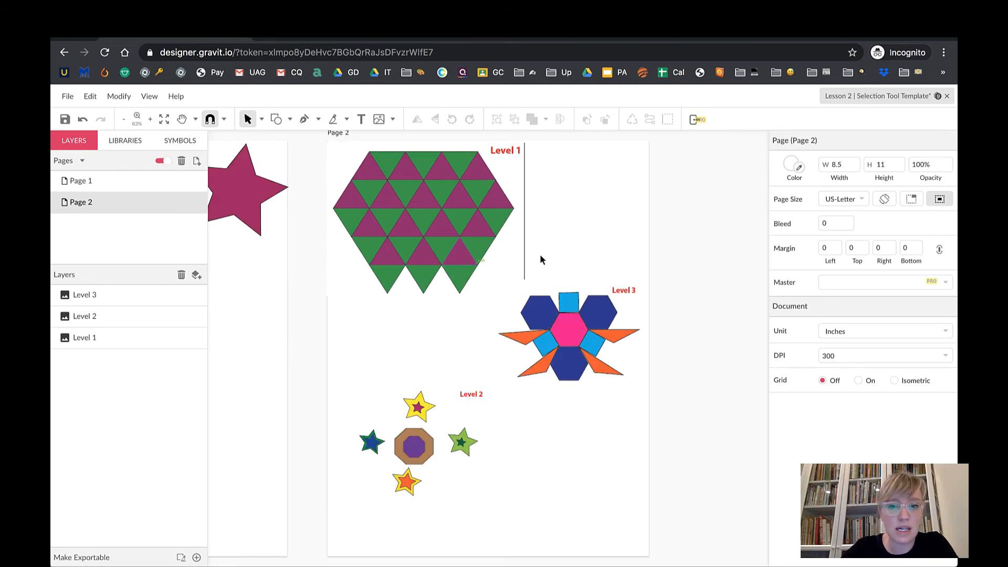
- Examine the Level 1, Level 2 and Level 3 figures on Page 2 beside the starting shapes on Page 1
scroll(539, 254, "left", 2)
scroll(609, 267, "left", 8)
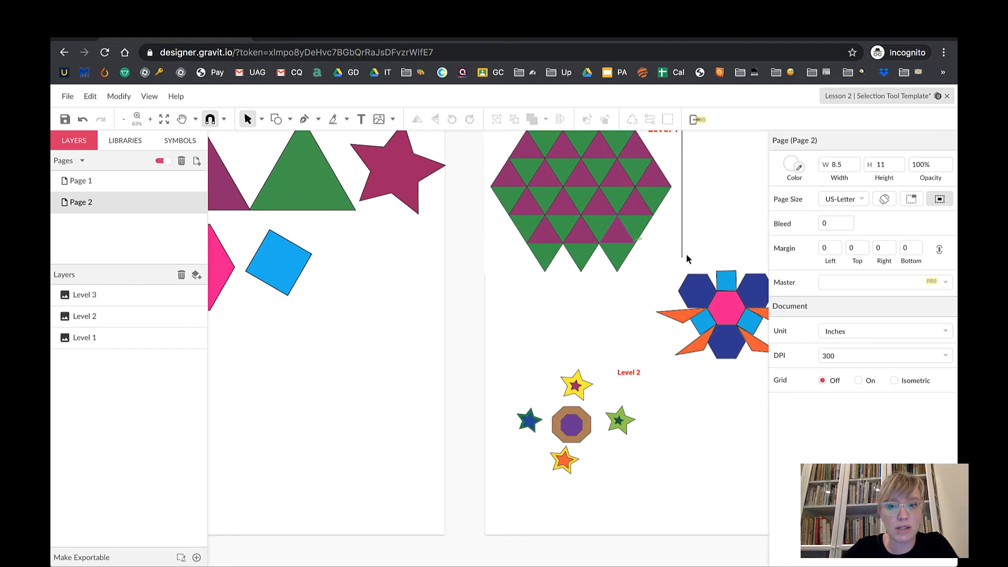
scroll(686, 253, "up", 3)
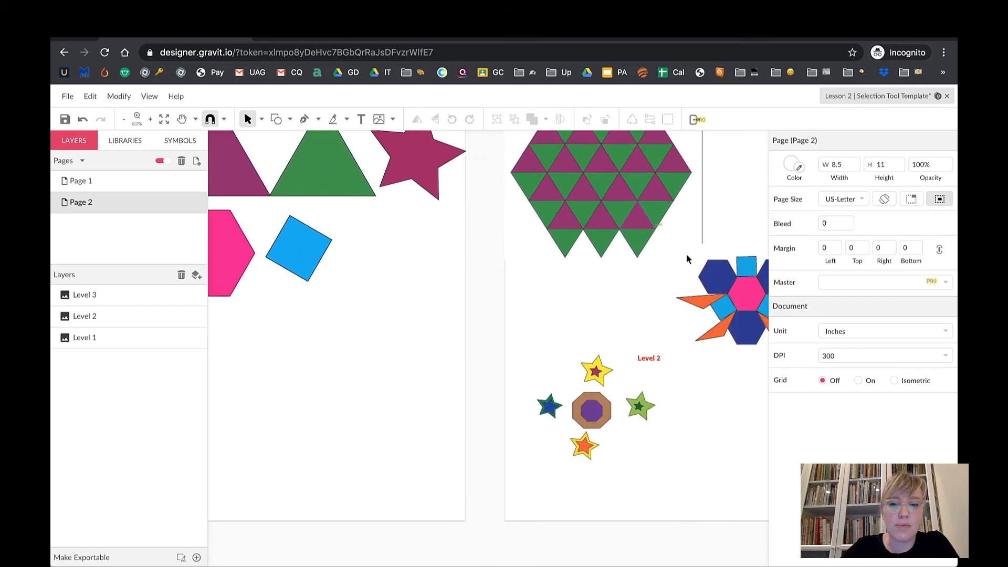
scroll(686, 258, "up", 1)
left_click(686, 259)
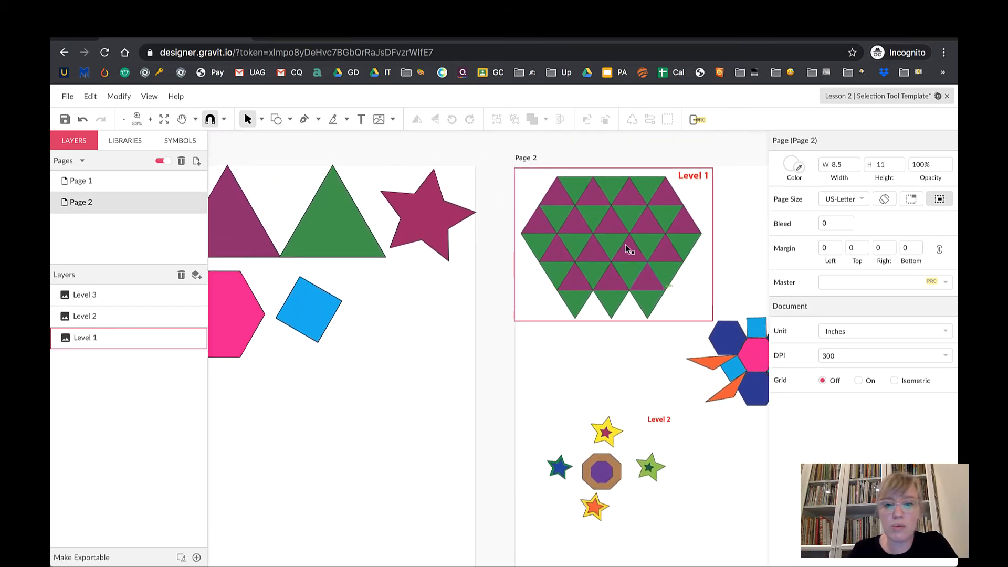
left_click(607, 462)
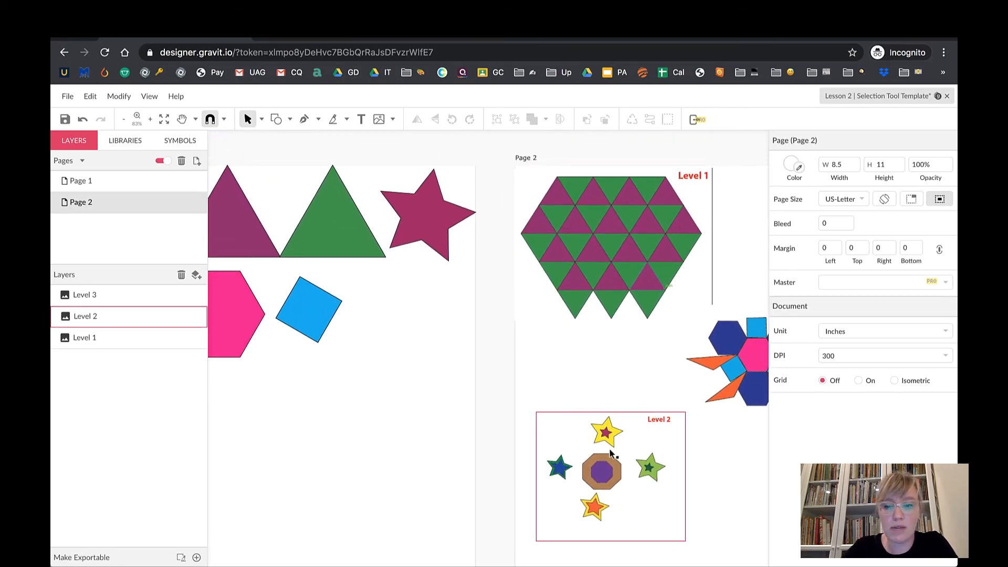
left_click(746, 354)
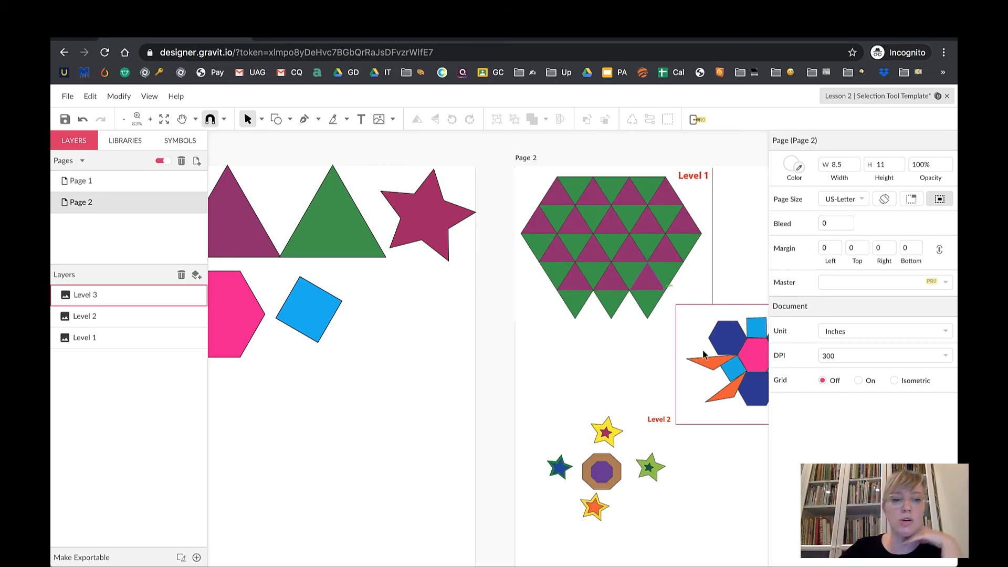
scroll(484, 359, "left", 5)
scroll(484, 359, "up", 2)
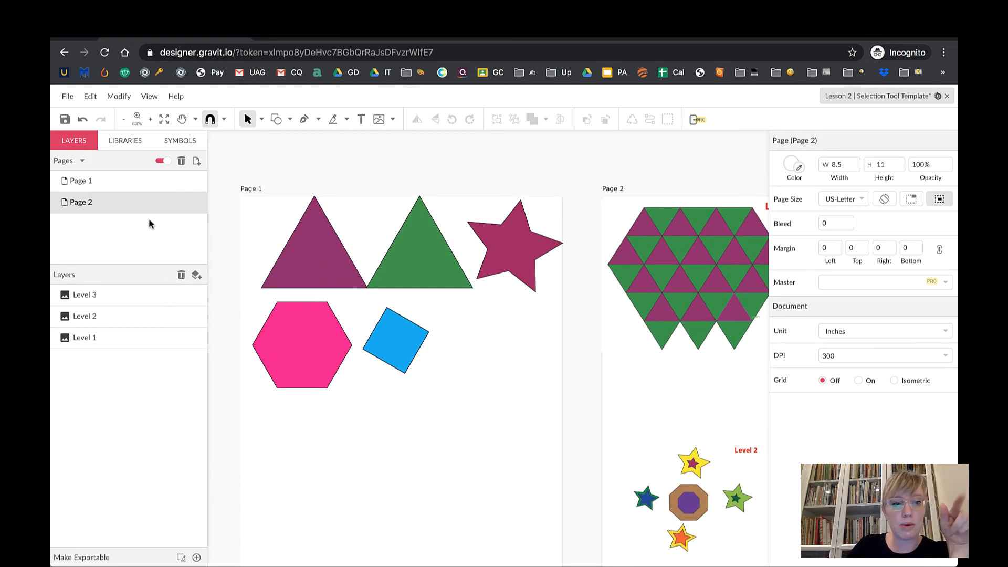
- Make Page 1 active and move the pink hexagon, blue square and magenta star down to clear space below the triangles
left_click(107, 182)
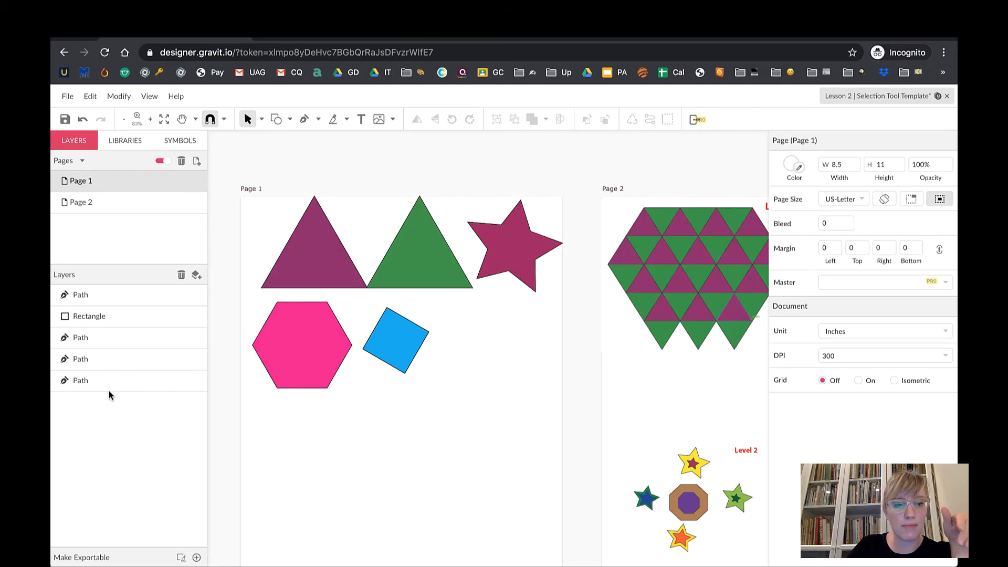
left_click(83, 295)
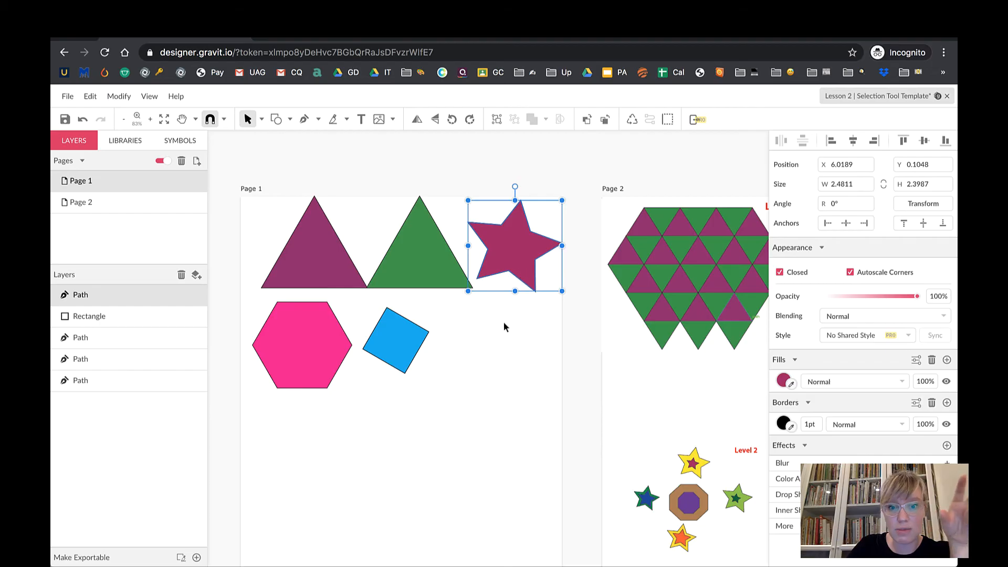
left_click(488, 330)
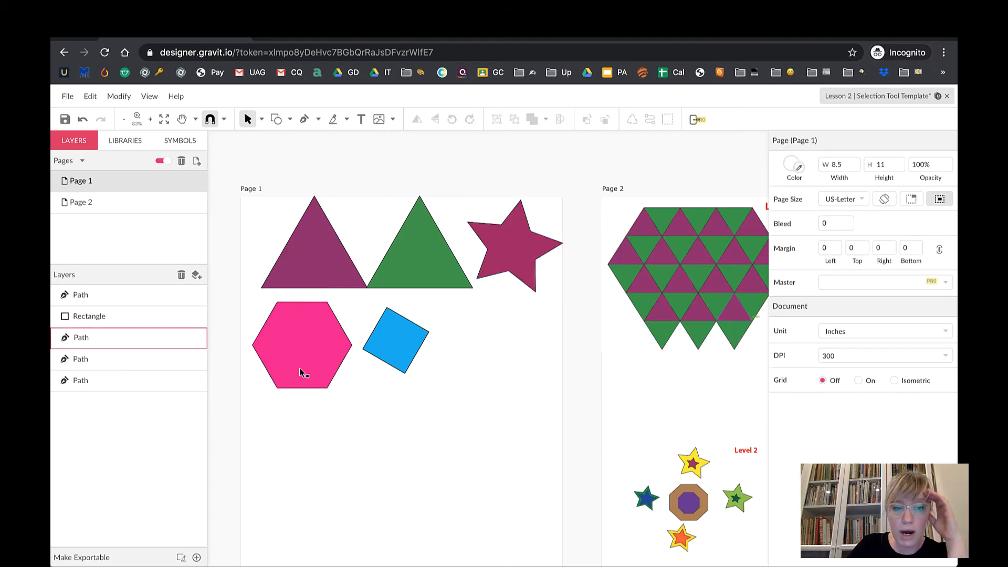
left_click_drag(311, 363, 326, 546)
left_click_drag(411, 349, 488, 522)
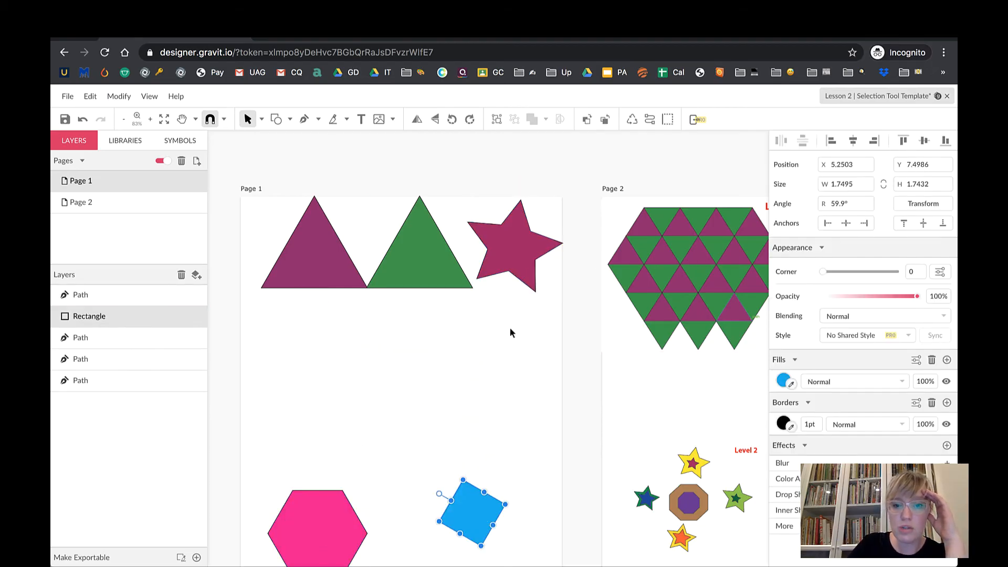
left_click_drag(524, 271, 533, 403)
- Scale the purple triangle down to about 1.81 in wide and the green one to about 1.89 in, placing them side by side
left_click(297, 246)
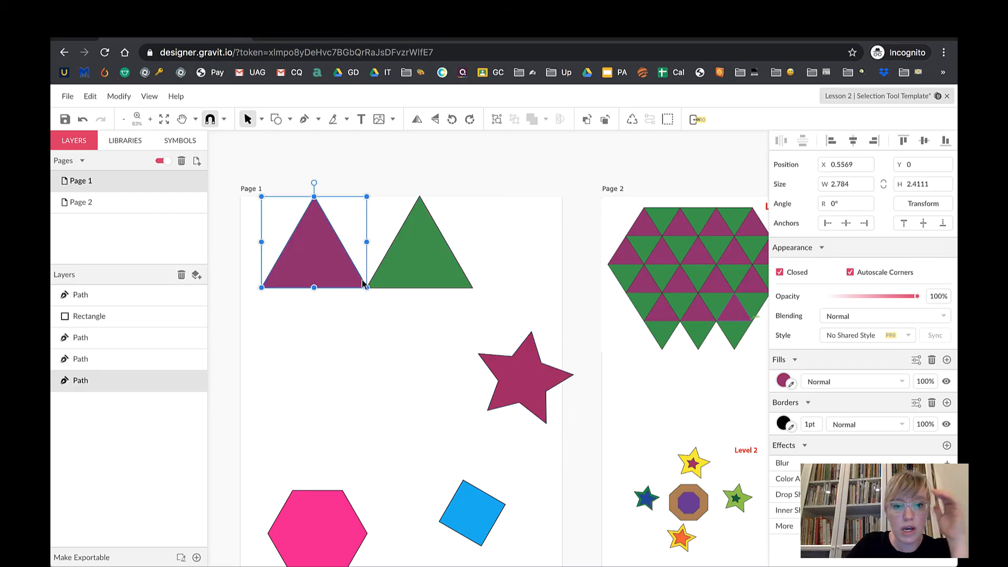
left_click_drag(367, 288, 330, 257)
left_click(390, 271)
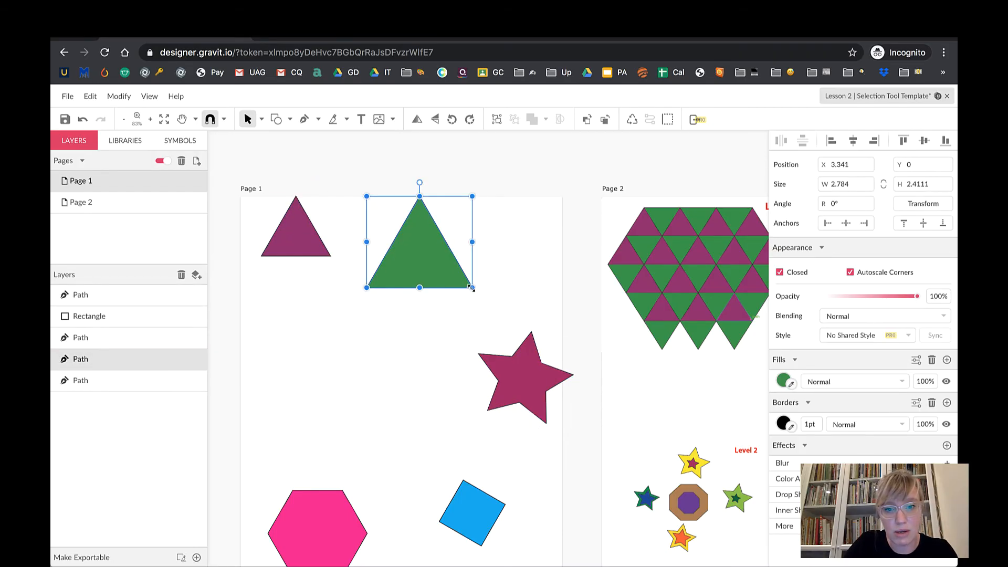
left_click_drag(472, 287, 374, 250)
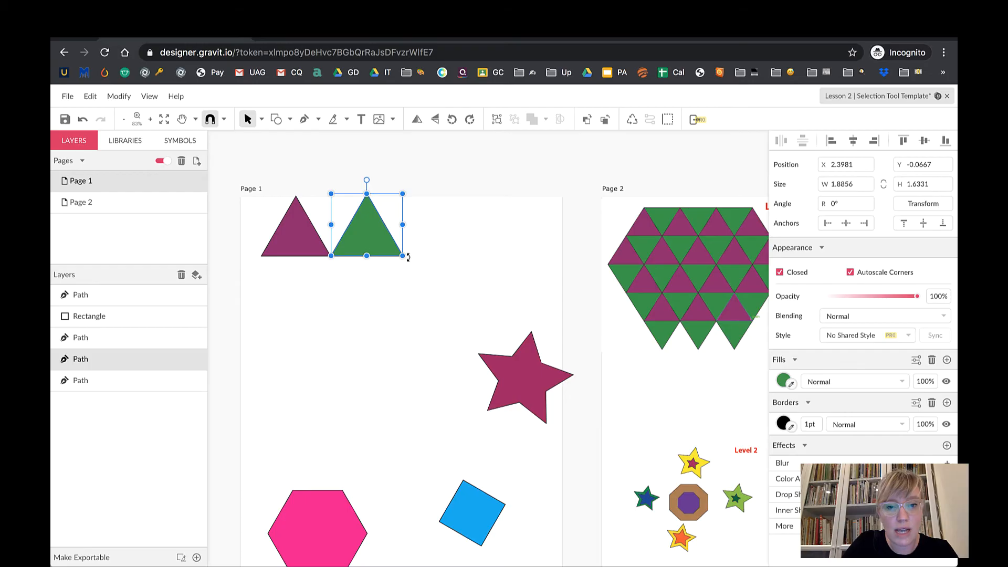
- Rotate the green triangle about 60° to point down, fit it against the purple triangle's slanted edge, and shrink it to about 1.83 in wide
left_click_drag(409, 257, 416, 206)
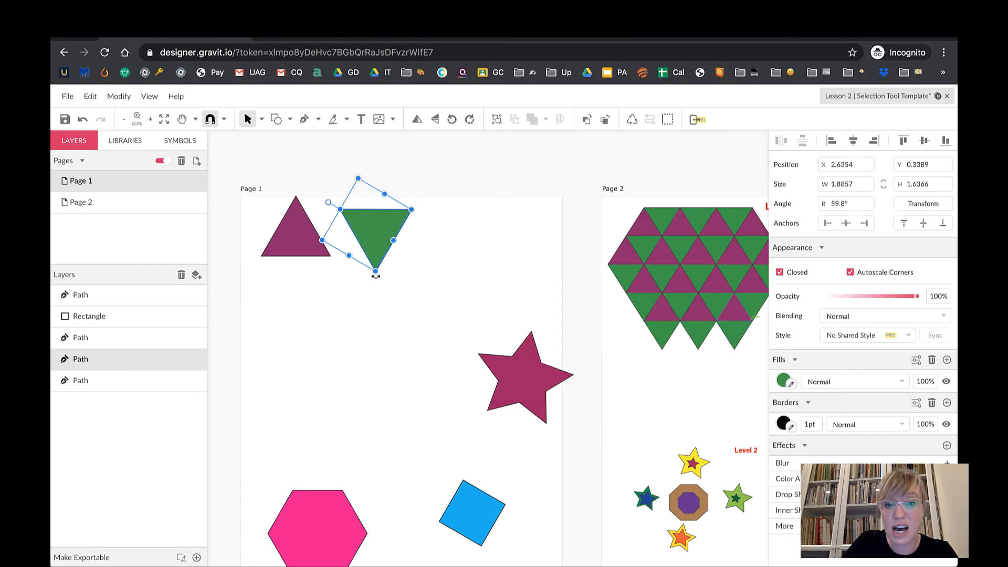
mouse_move(378, 277)
left_mouse_down()
mouse_move(387, 263)
mouse_move(382, 288)
left_mouse_up()
left_click_drag(383, 249, 338, 236)
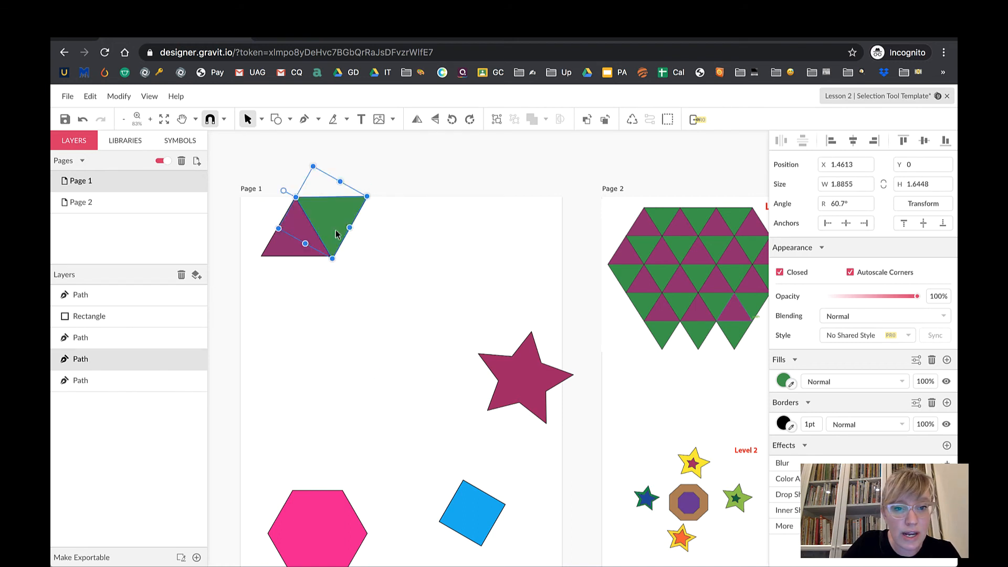
left_click(403, 307)
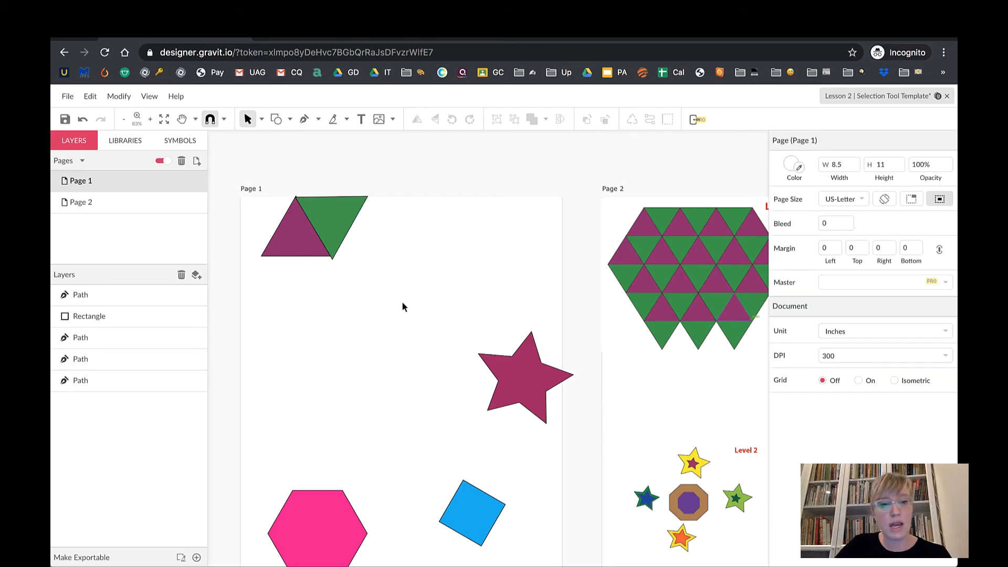
left_click(344, 229)
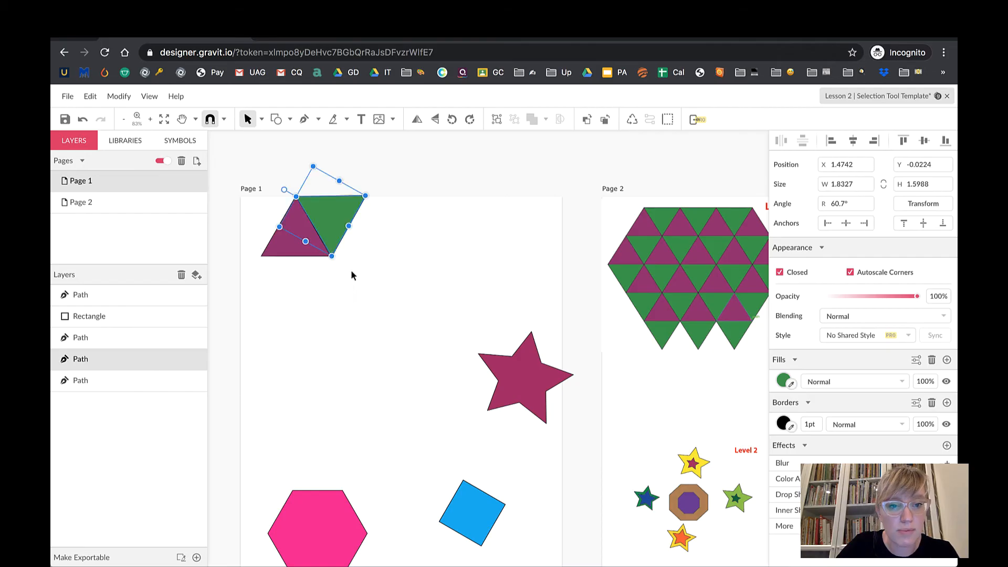
left_click(353, 273)
- Duplicate the purple and green triangle pair and place the copy directly beside the original to extend the row to four triangles
left_click_drag(251, 200, 407, 282)
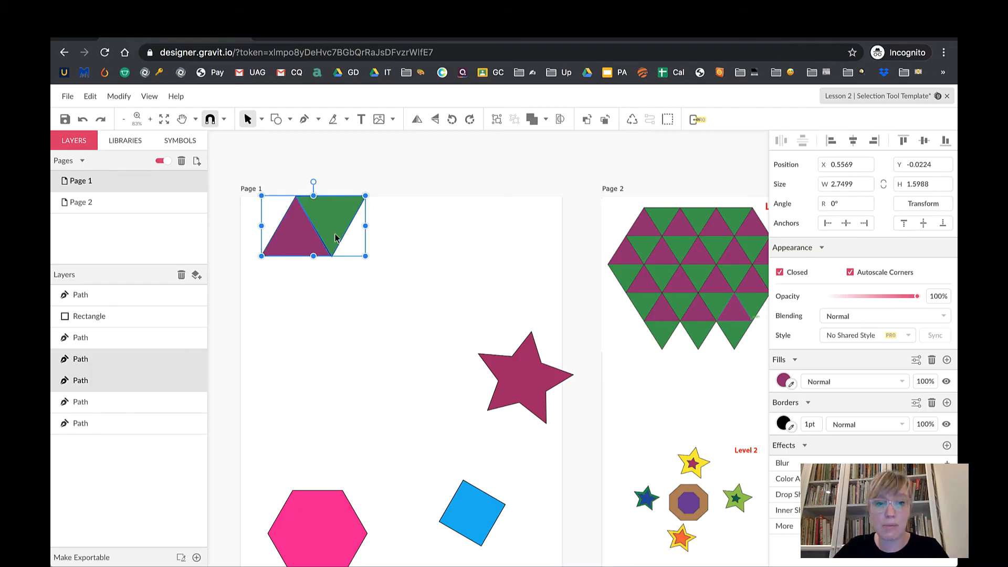
left_click_drag(336, 237, 408, 239)
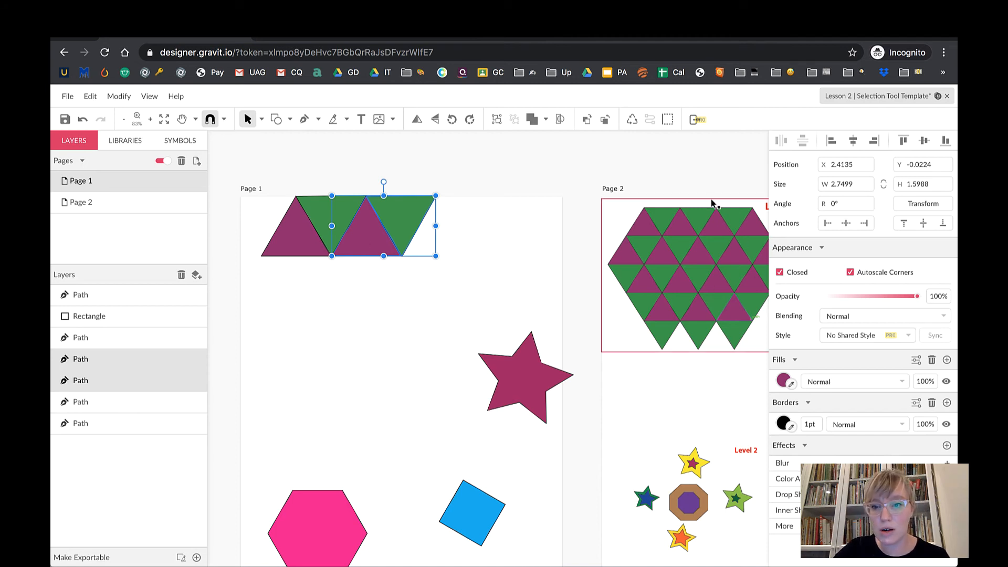
left_click(455, 297)
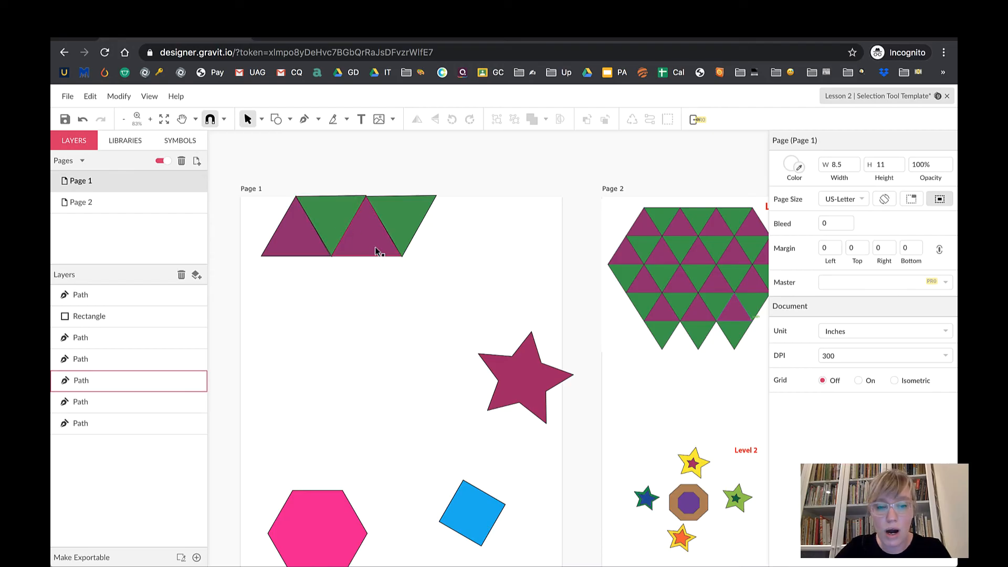
- Duplicate the first three triangles of the row and place the copies against its end, extending the row to seven triangles
left_click(308, 252)
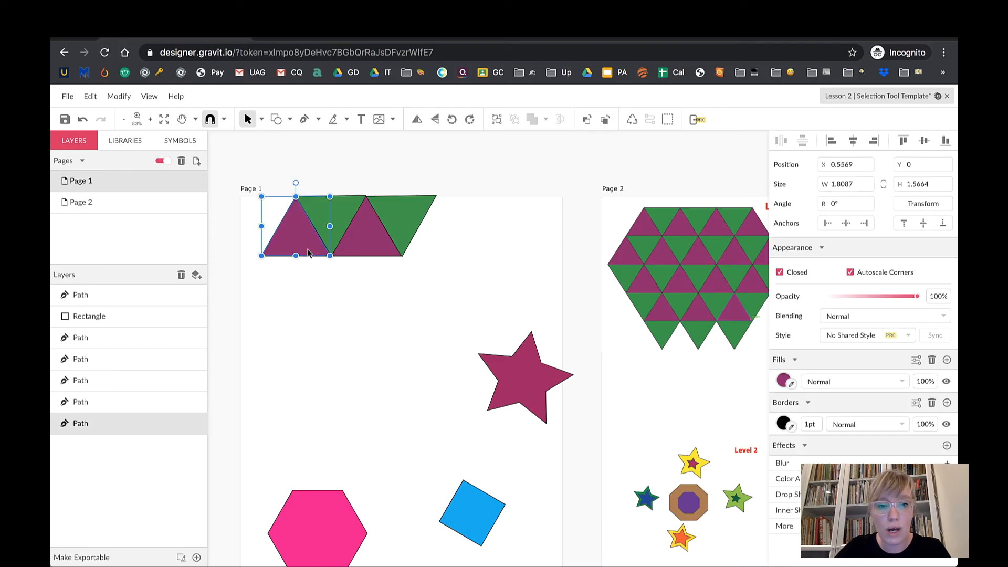
left_click(348, 212, "shift")
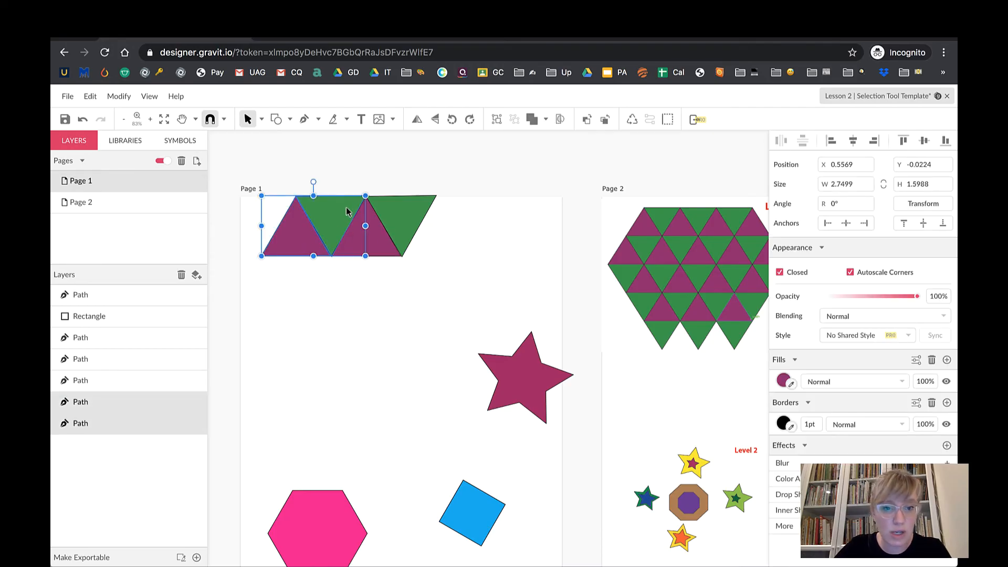
left_click(382, 244, "shift")
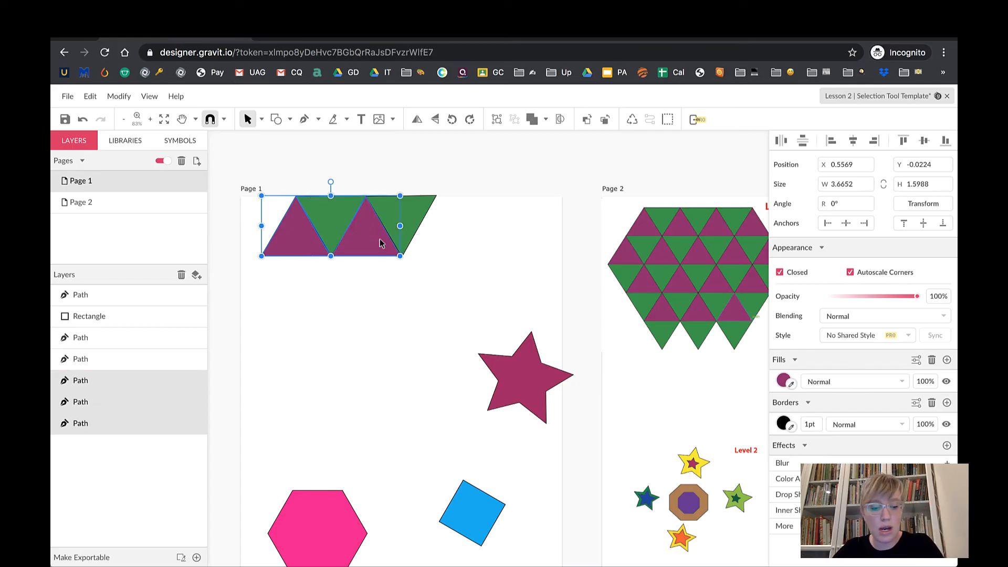
key("ctrl+d")
left_click_drag(382, 243, 515, 243)
left_click(496, 305)
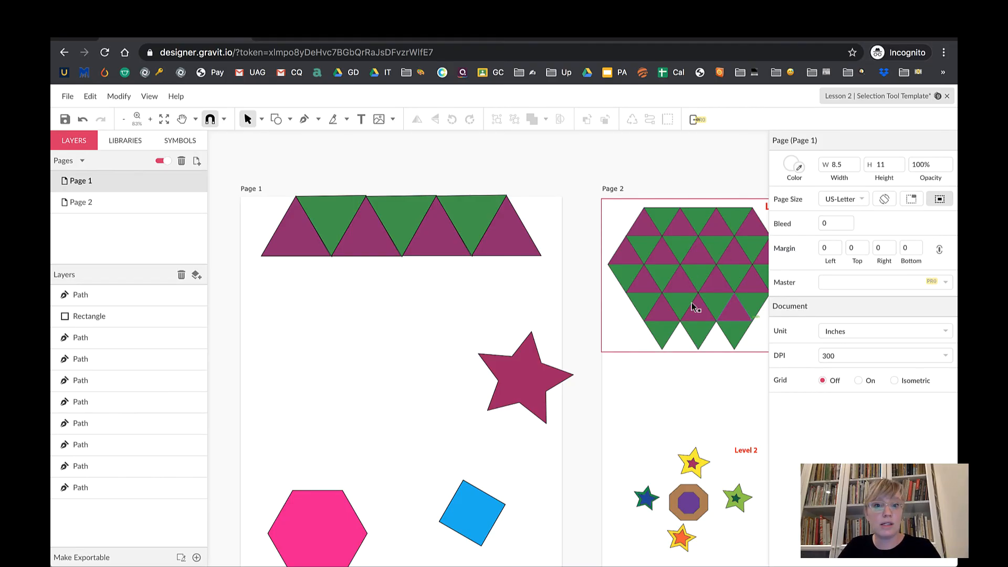
- Duplicate the magenta star, shrink the copy to about 1.34 in wide centered inside the original, and fill it yellow (#FFFF00)
scroll(660, 286, "right", 3)
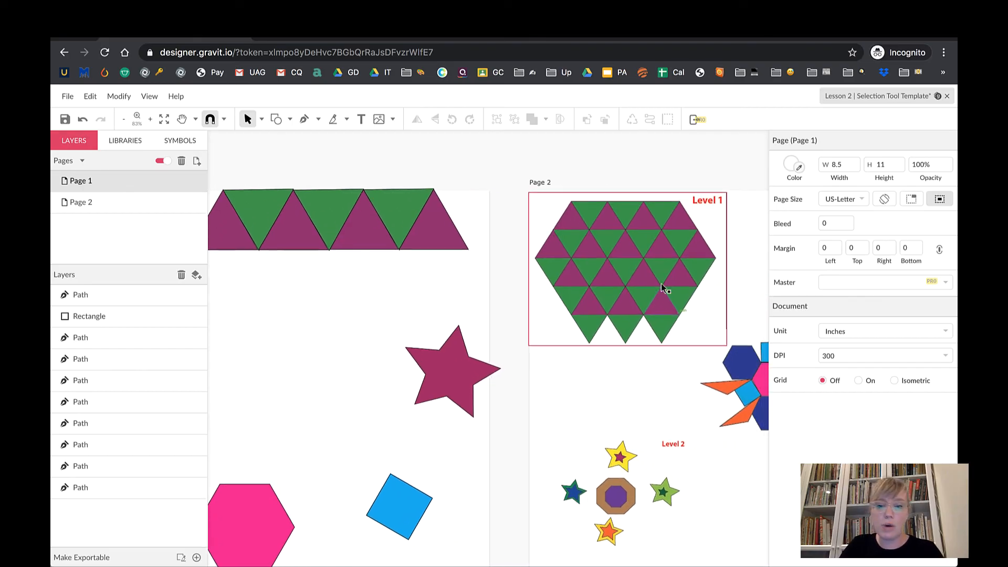
left_click_drag(446, 389, 333, 368)
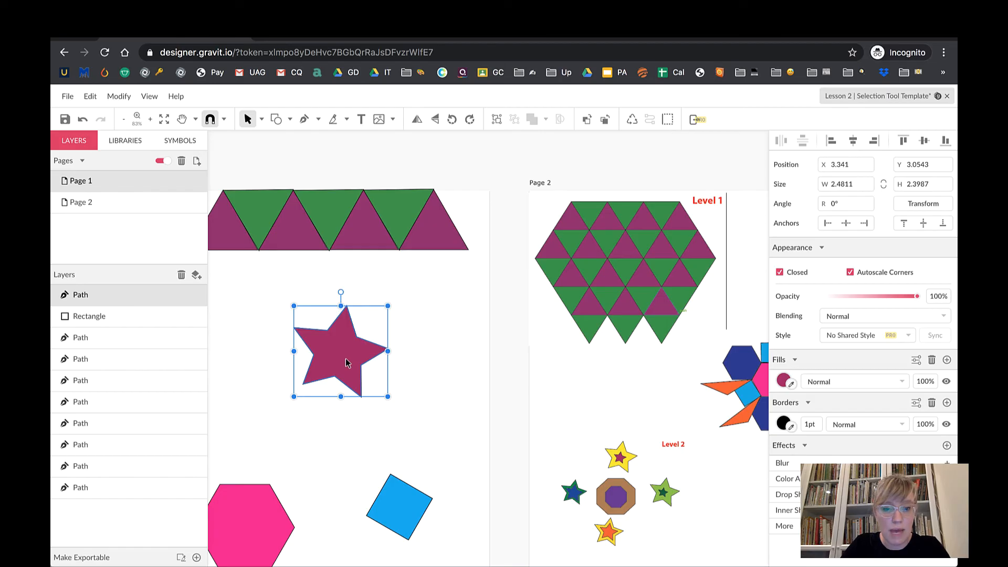
key("ctrl+d")
left_click_drag(351, 364, 426, 377)
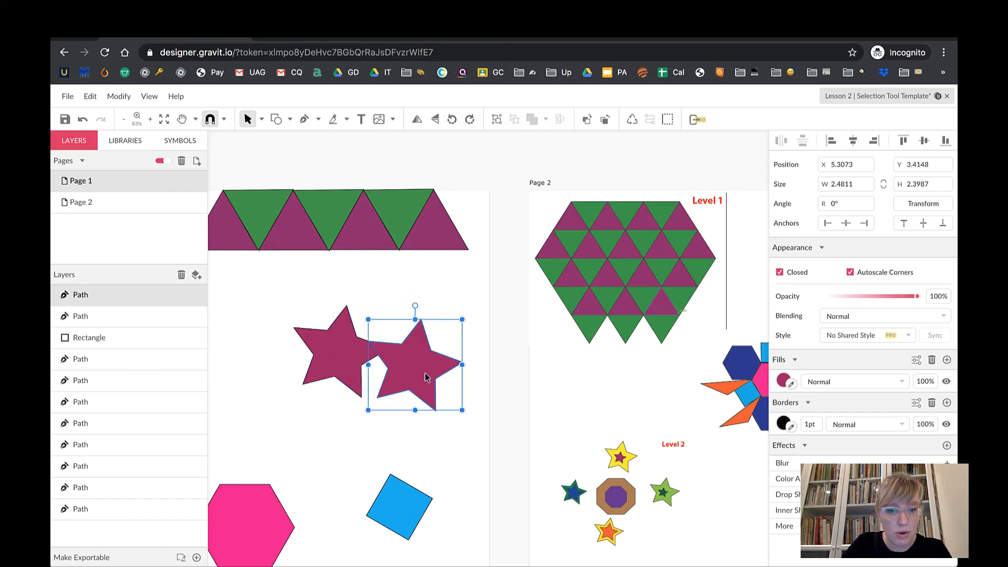
left_click_drag(462, 410, 344, 351)
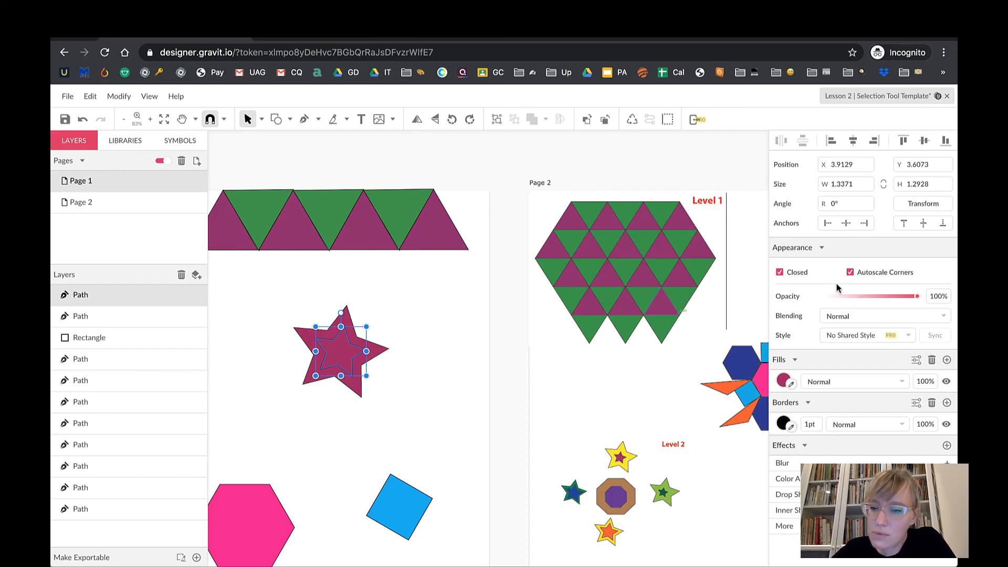
left_click(784, 383)
left_click(827, 360)
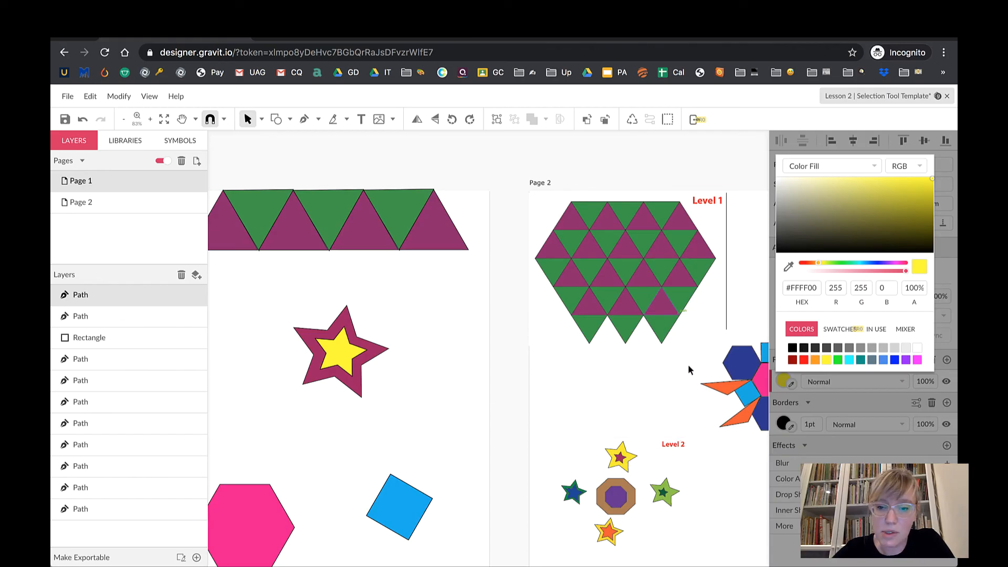
- View the fill color options of the blue square
left_click(388, 510)
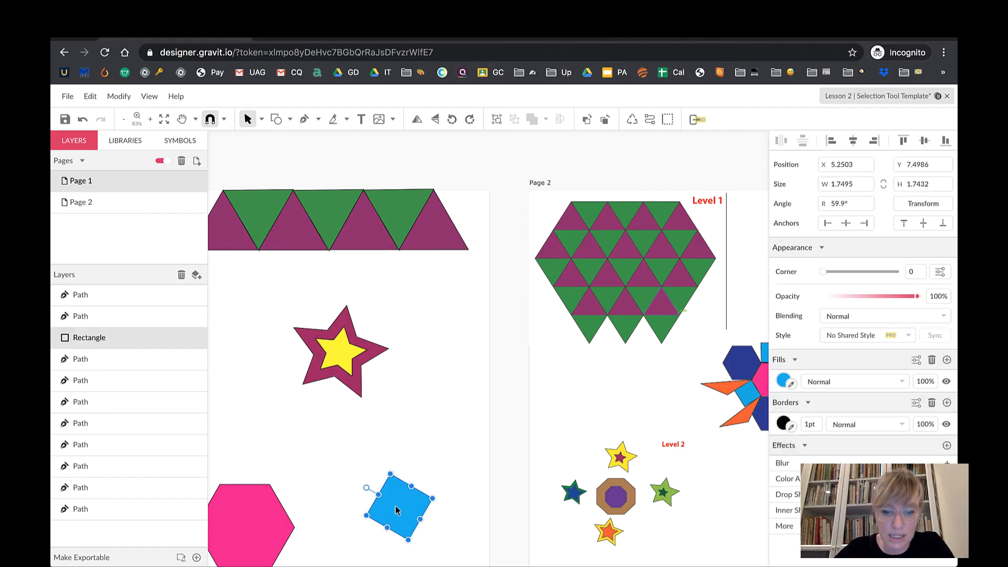
left_click(783, 381)
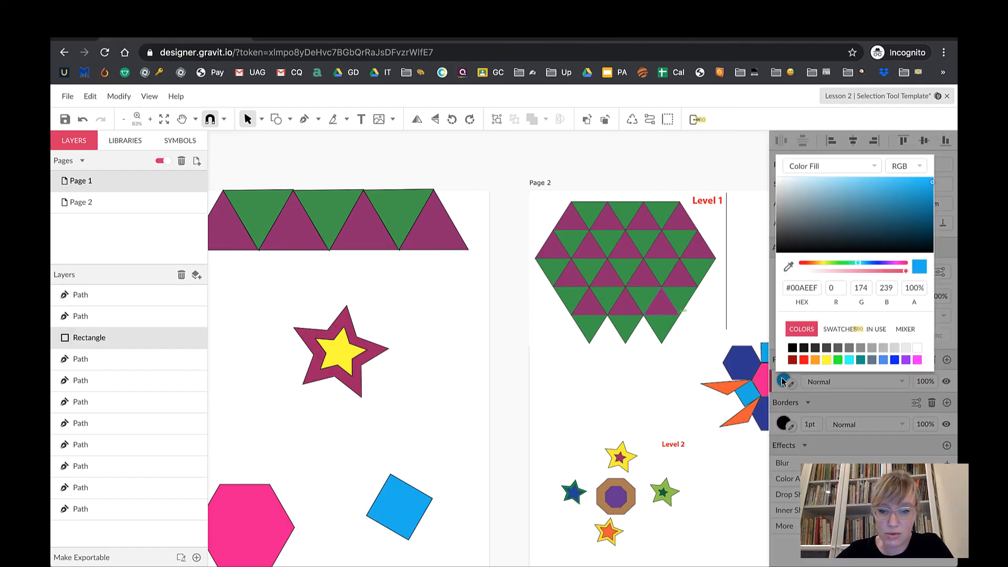
left_click(506, 379)
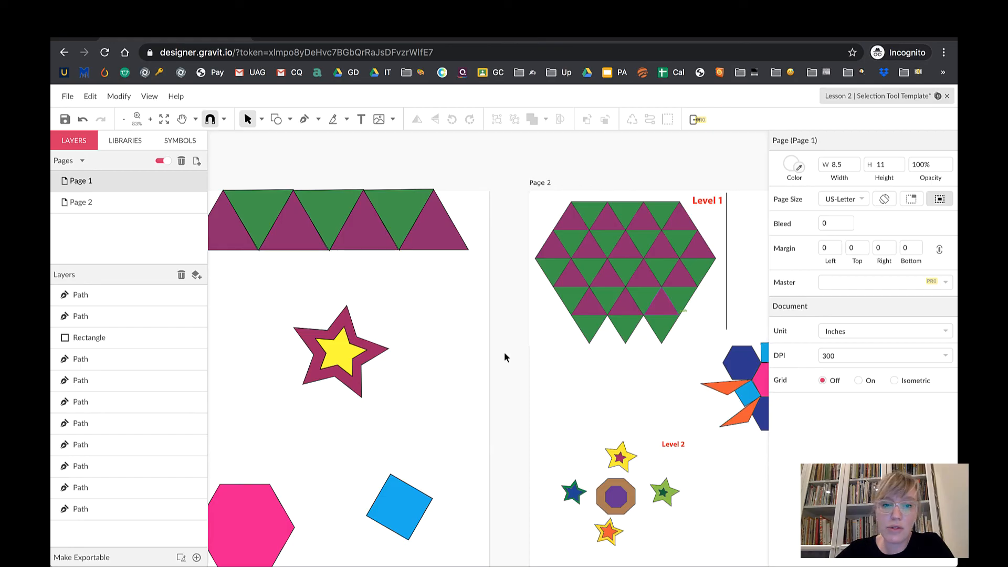
- Pull the last purple triangle below the row, flatten it to about 2.69 × 0.70 in, and fill it with orange sampled from Page 2's orange triangles
left_click(424, 235)
left_click_drag(424, 235, 436, 318)
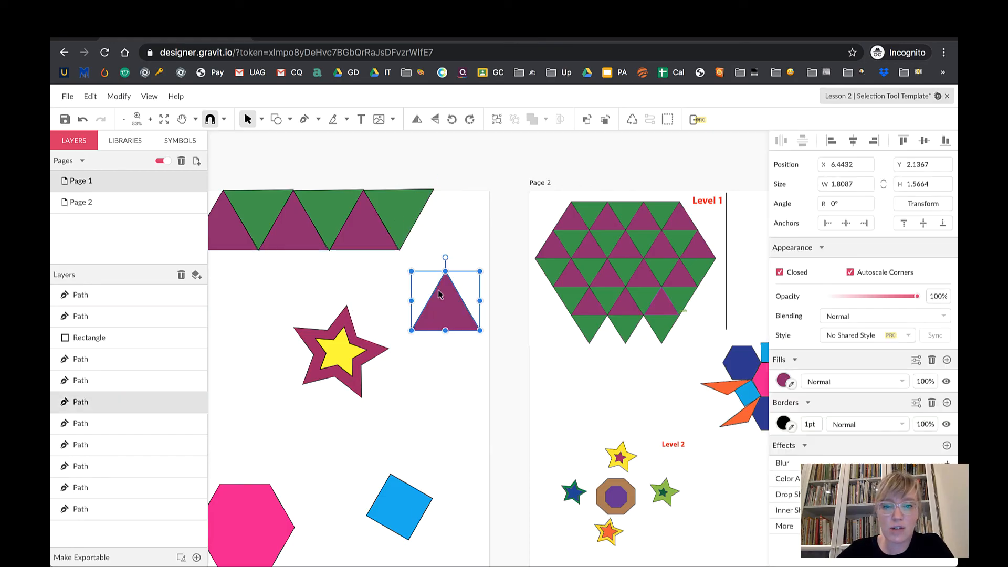
left_click_drag(445, 272, 379, 333)
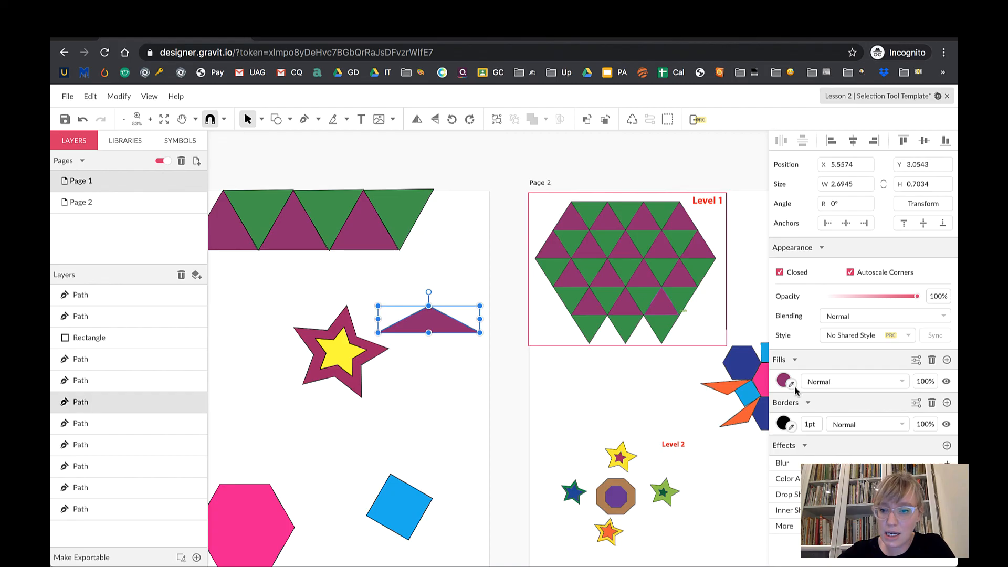
left_click(792, 385)
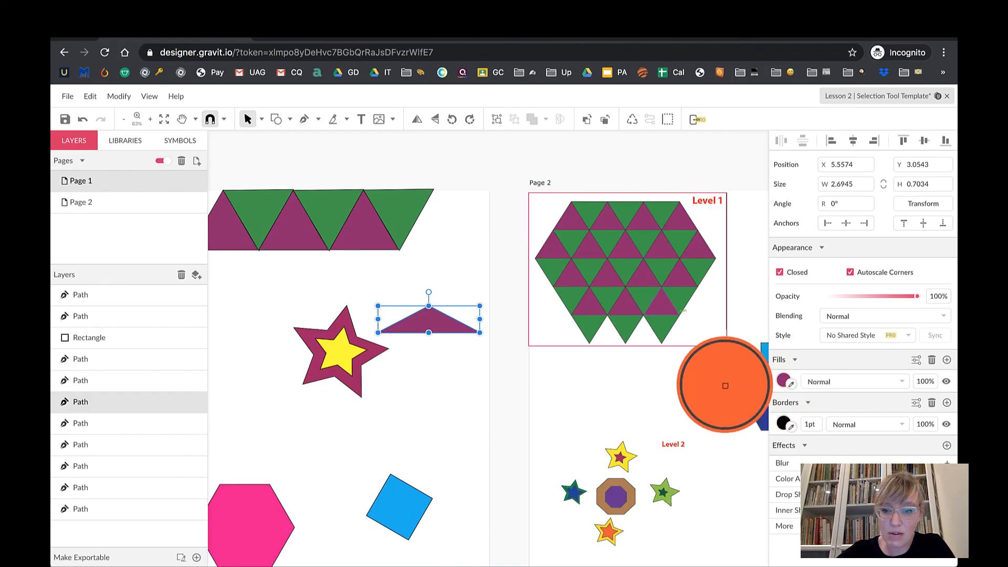
left_click(725, 386)
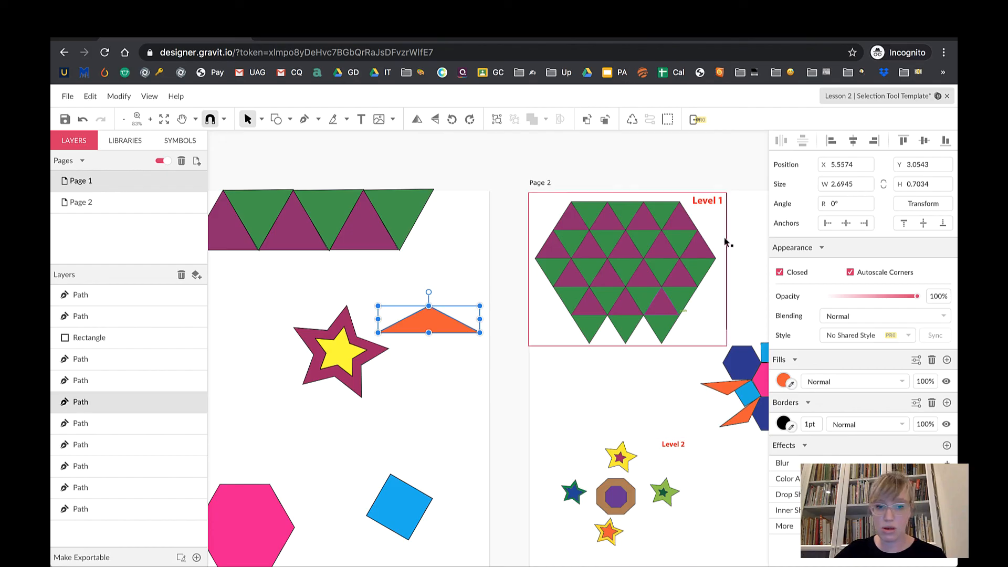
left_click(525, 355)
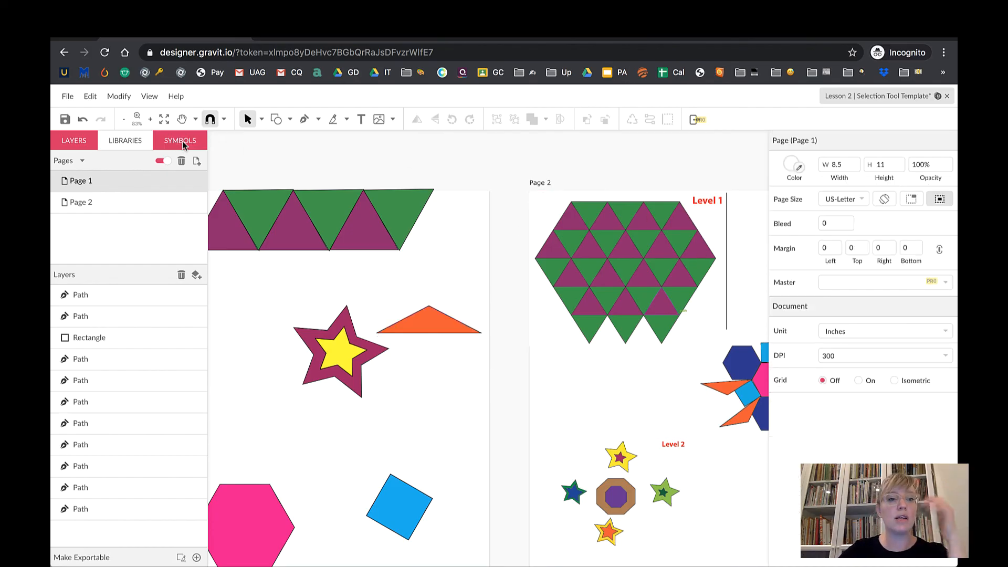
- Try to save the design, and close the account sign-up form
left_click(67, 98)
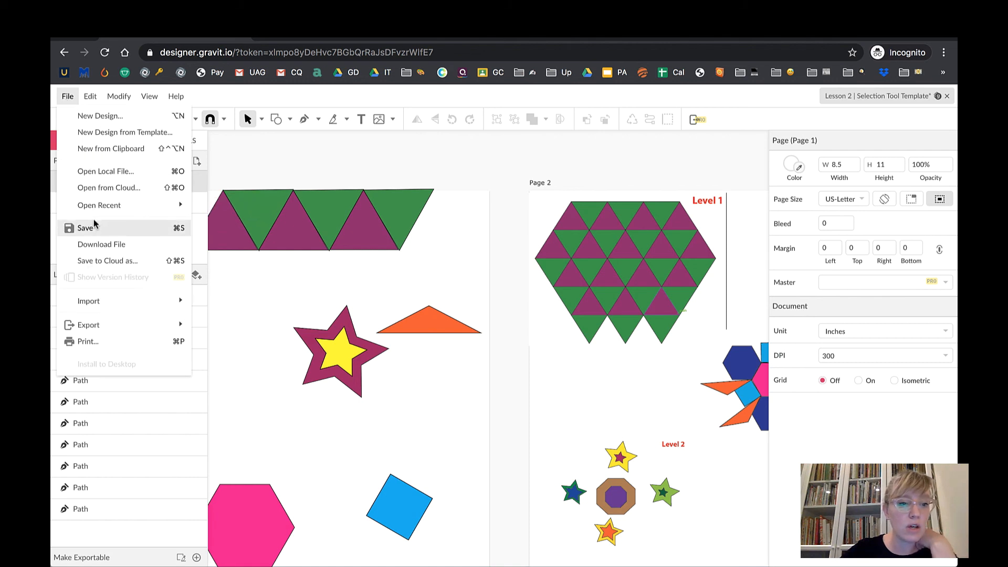
left_click(159, 227)
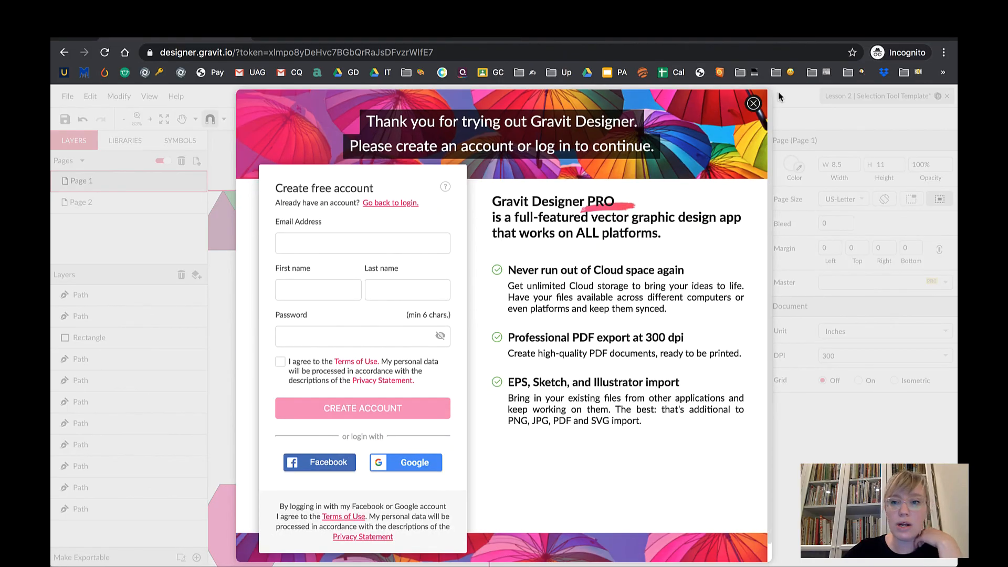
left_click(753, 103)
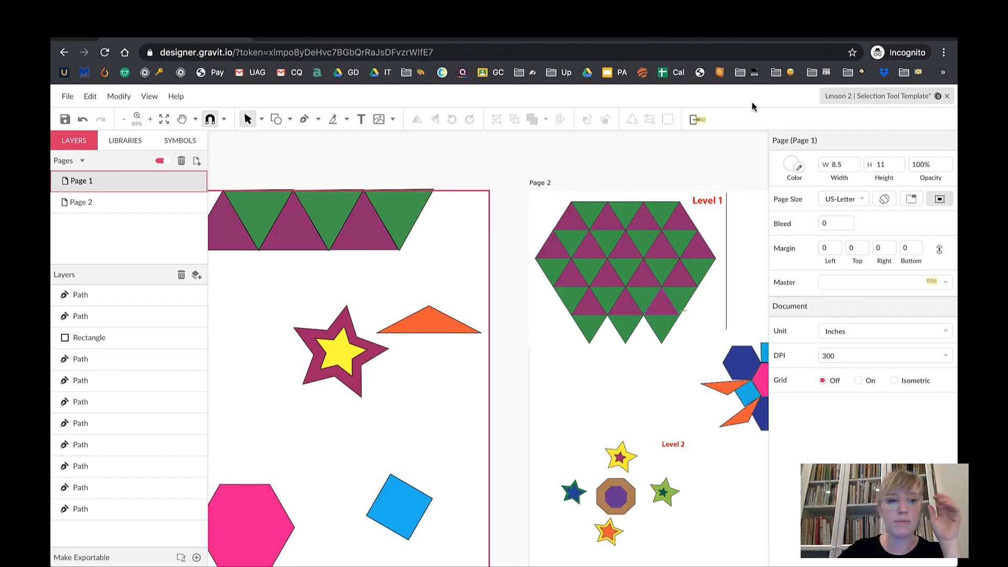
- Try to export the design as a PDF document at 150 dpi, and dismiss the account sign-up form
left_click(66, 96)
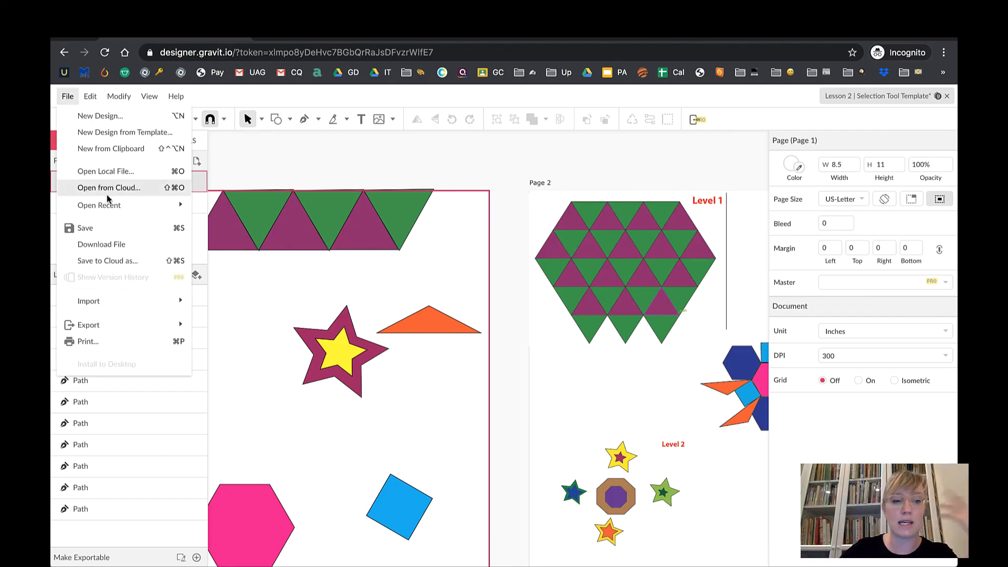
mouse_move(129, 328)
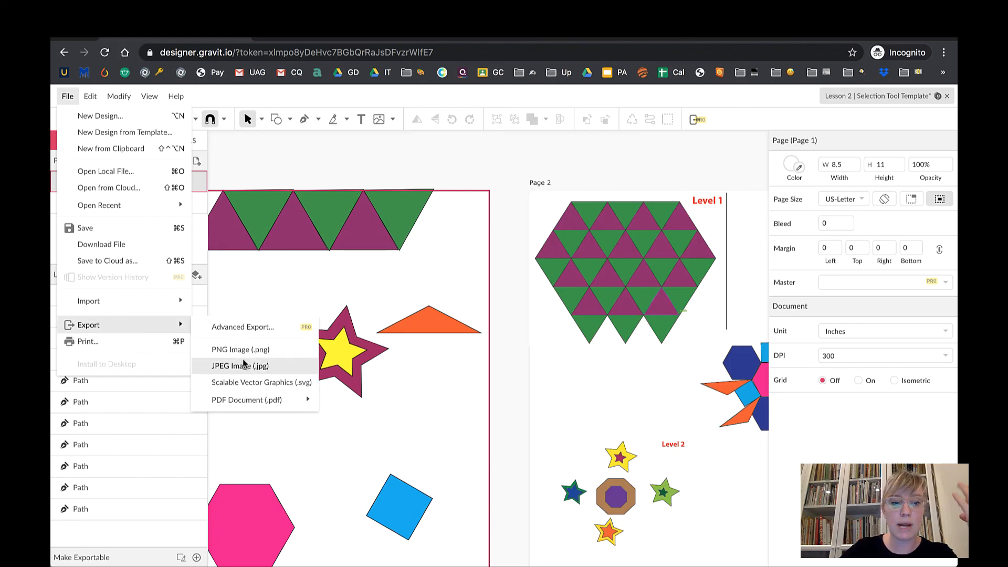
mouse_move(250, 402)
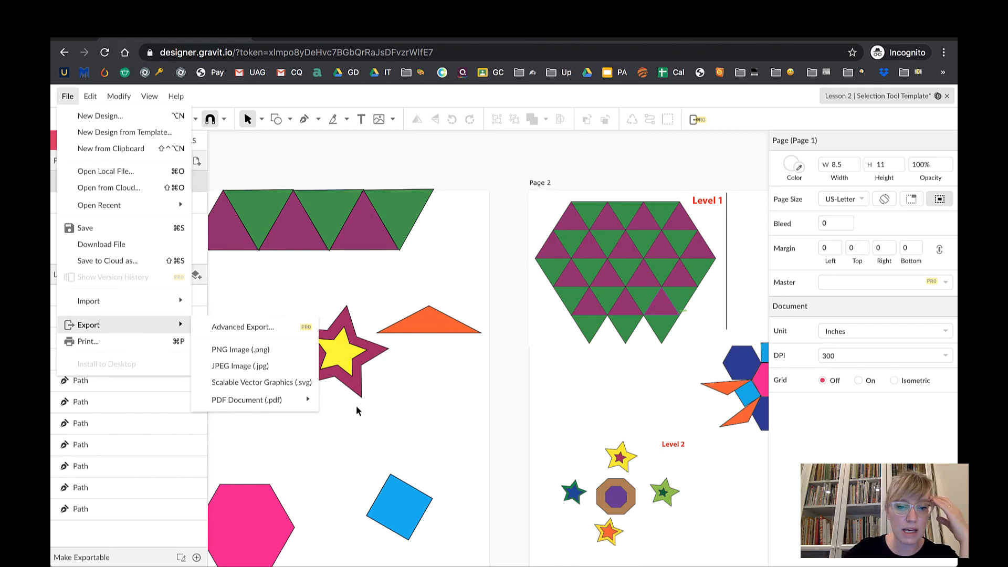
mouse_move(294, 400)
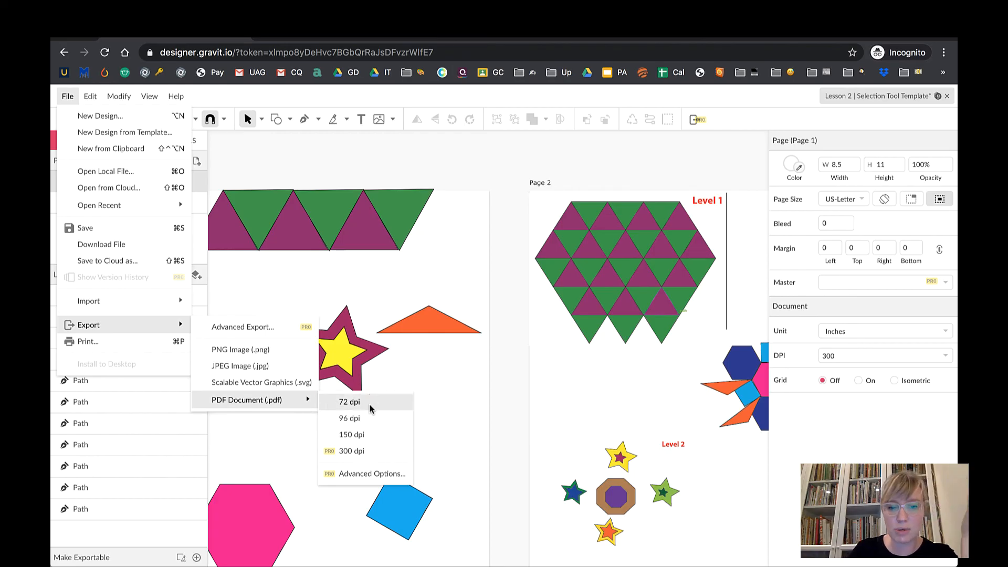
left_click(365, 434)
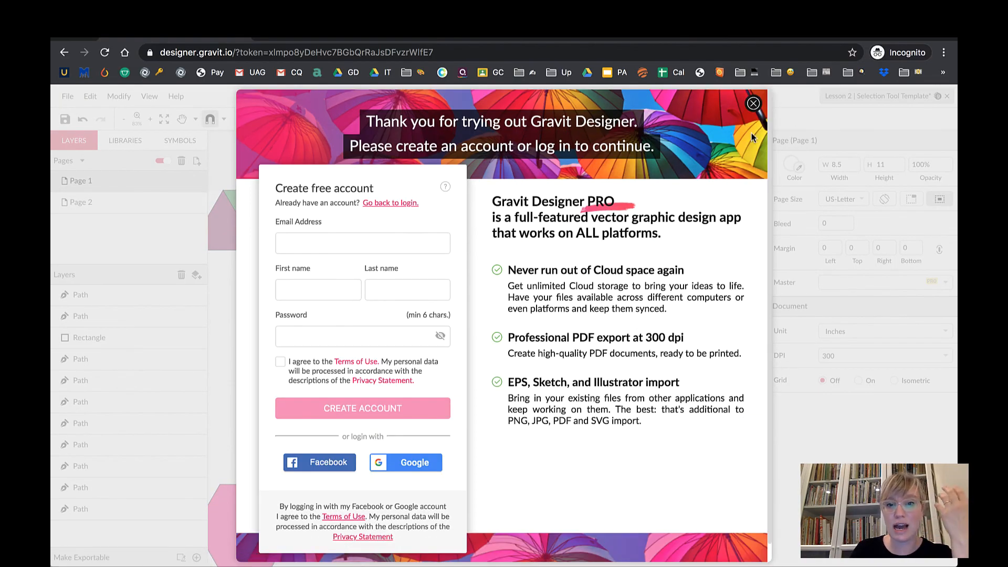
left_click(748, 105)
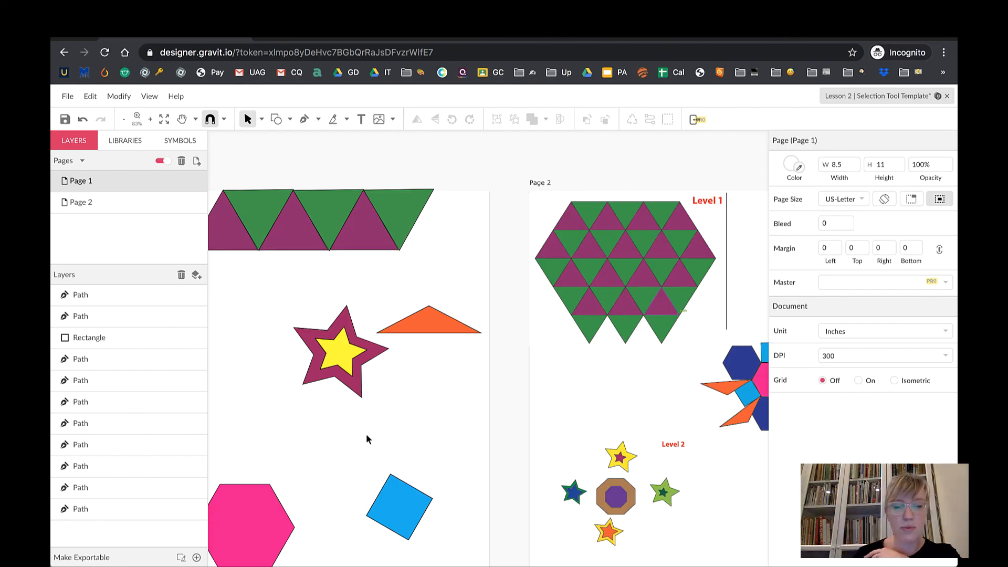
- Switch to the Google Classroom window with the Week 9 Lesson 2 Selection Tool assignment
key("ctrl+Up")
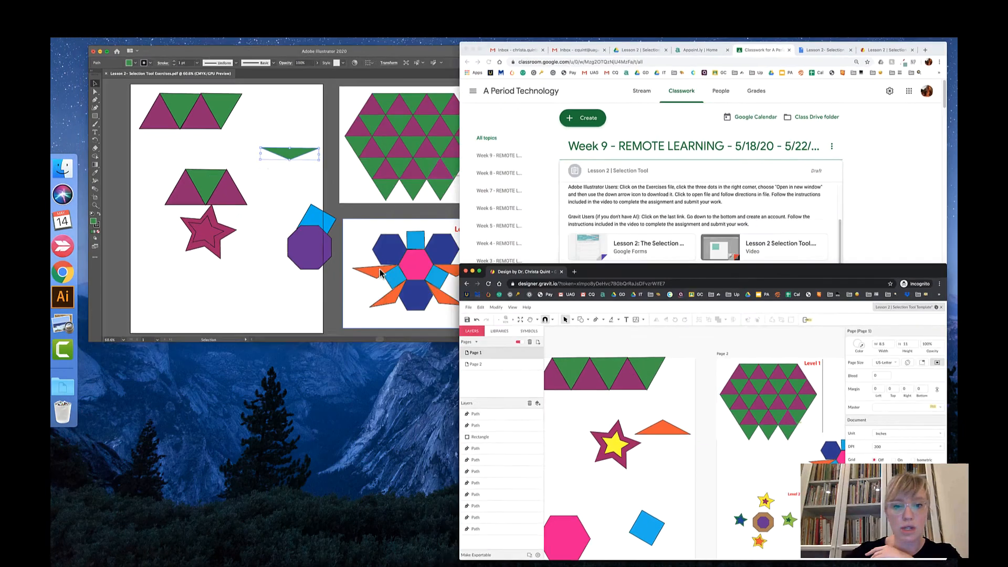
left_click(632, 206)
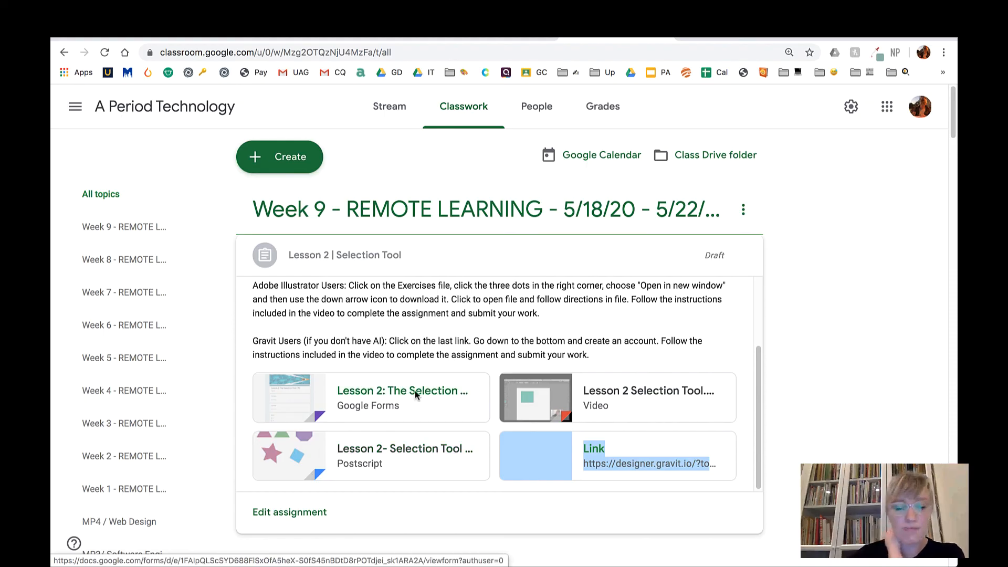